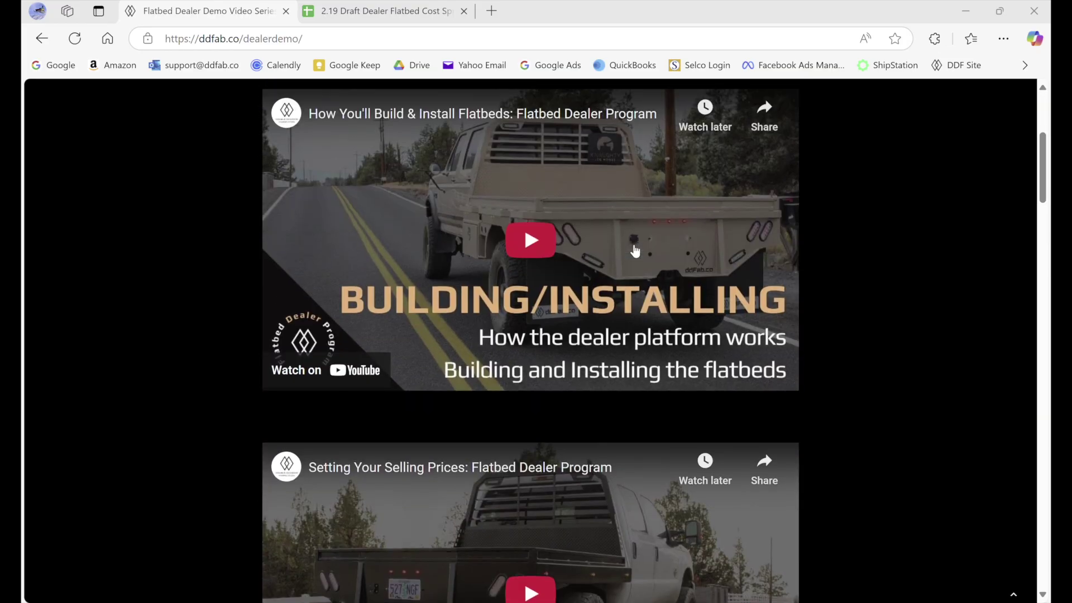
Step: Scroll the ddfab.co page to the Due Diligence Links heading and highlight it
scroll(635, 248, "up", 5)
scroll(501, 190, "down", 15)
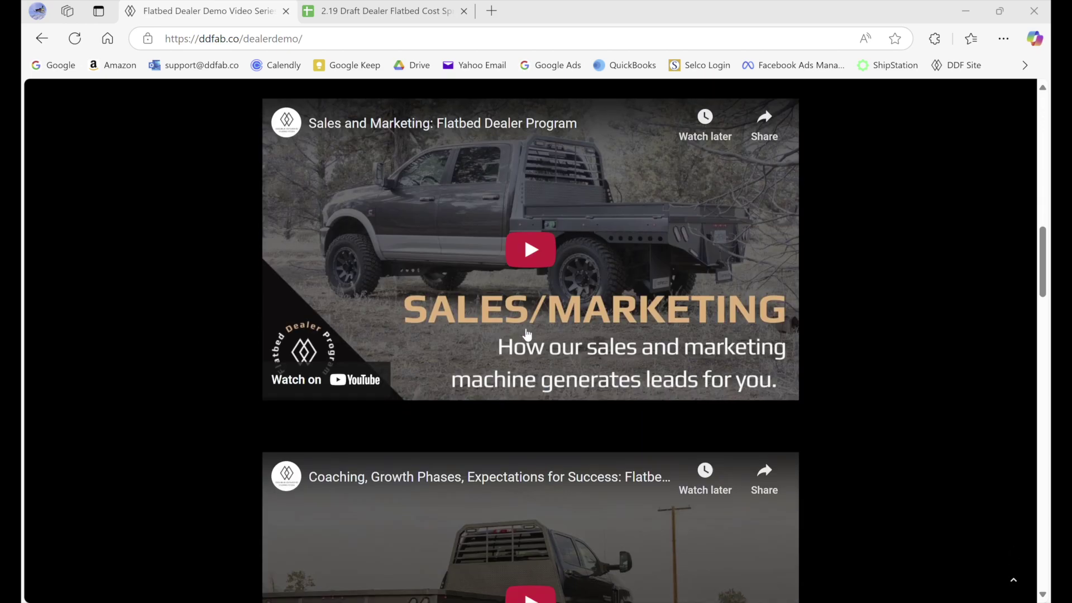
scroll(528, 333, "down", 15)
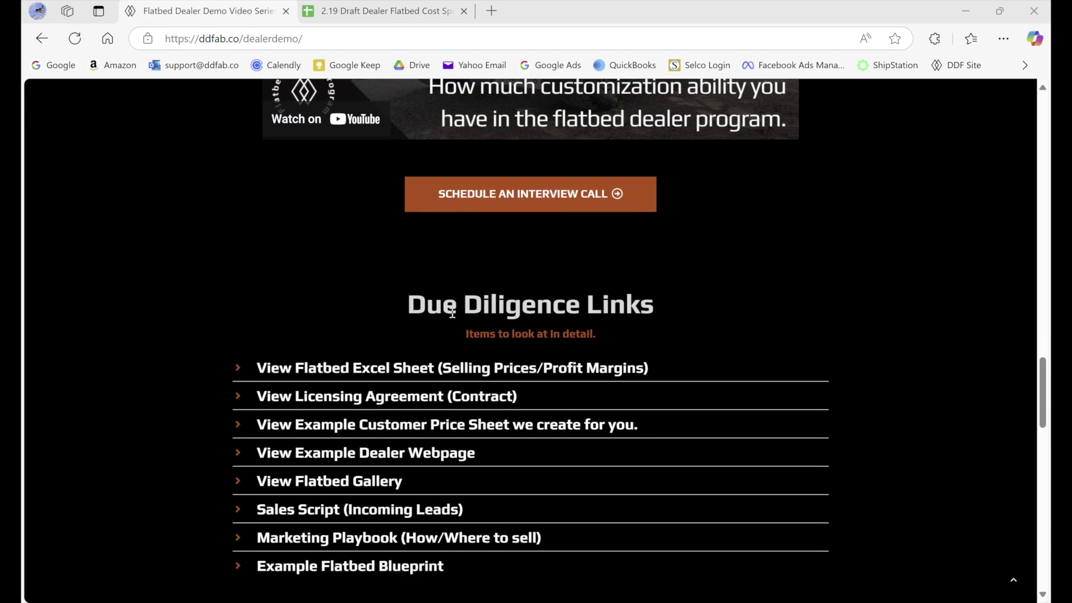
left_click_drag(411, 305, 679, 310)
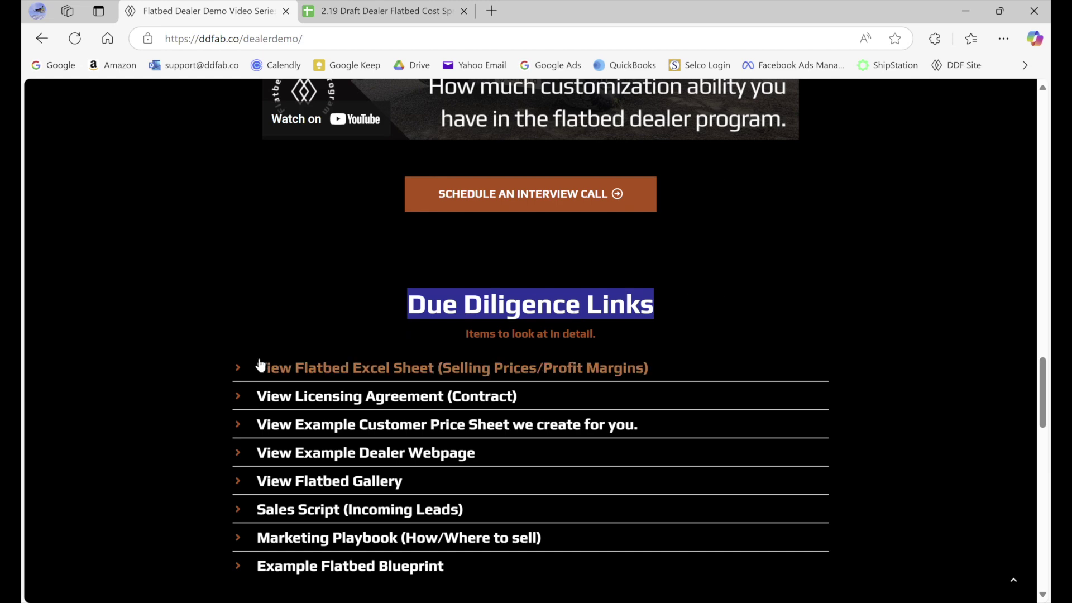
Step: Review the Due Diligence Links, then bring up the 2.19 Draft Dealer Flatbed Cost Spreadsheet tab
scroll(260, 364, "down", 1)
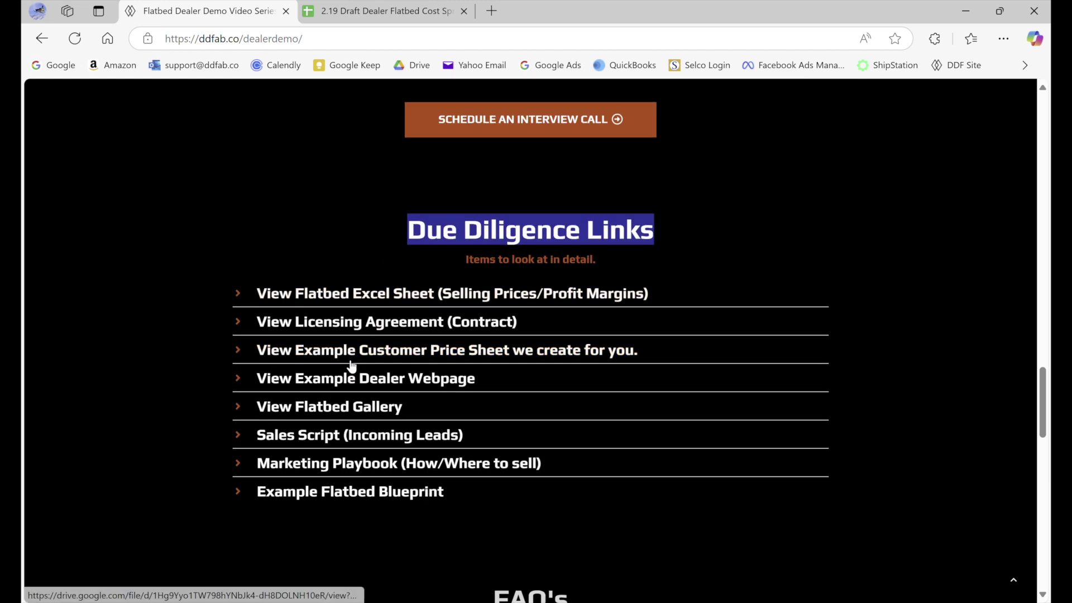
scroll(334, 464, "down", 1)
scroll(335, 465, "down", 1)
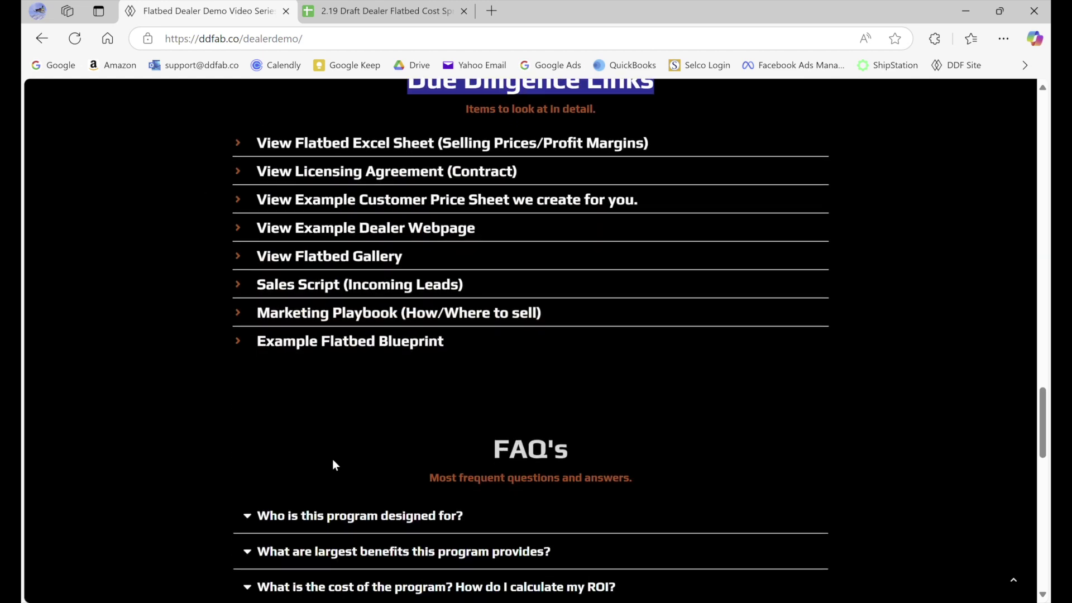
scroll(335, 465, "down", 4)
scroll(480, 421, "up", 7)
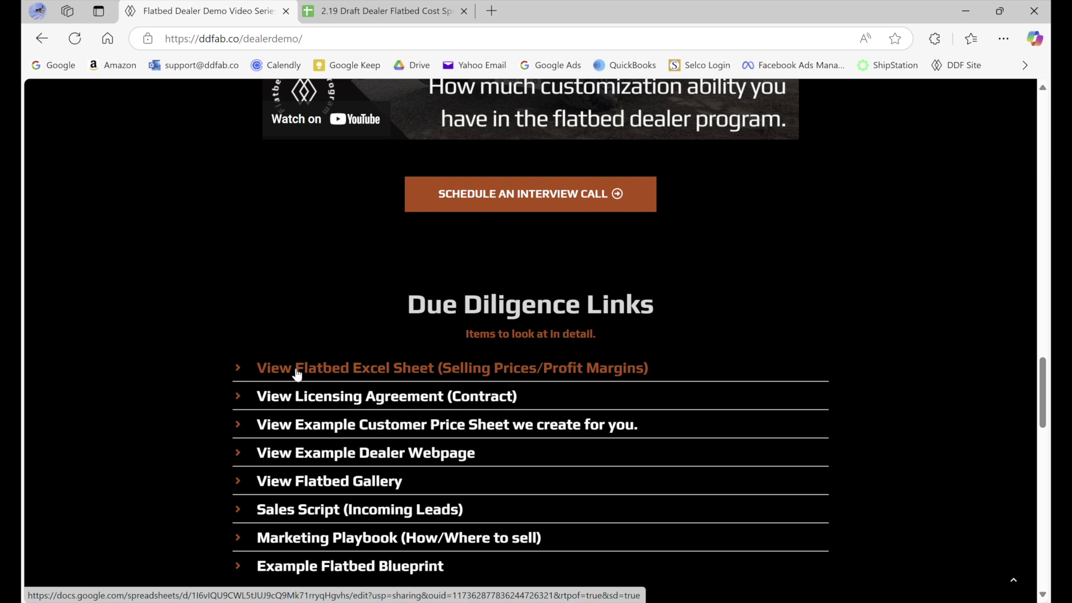
left_click(346, 21)
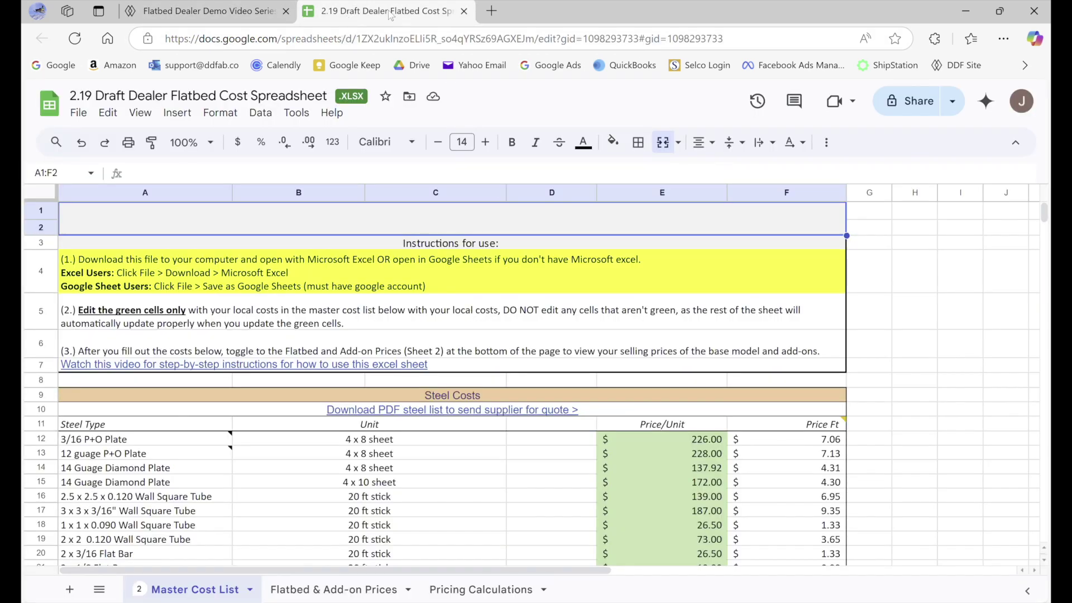
Step: Convert the .XLSX flatbed spreadsheet to a native copy via File > Save as Google Sheets
scroll(483, 300, "down", 8)
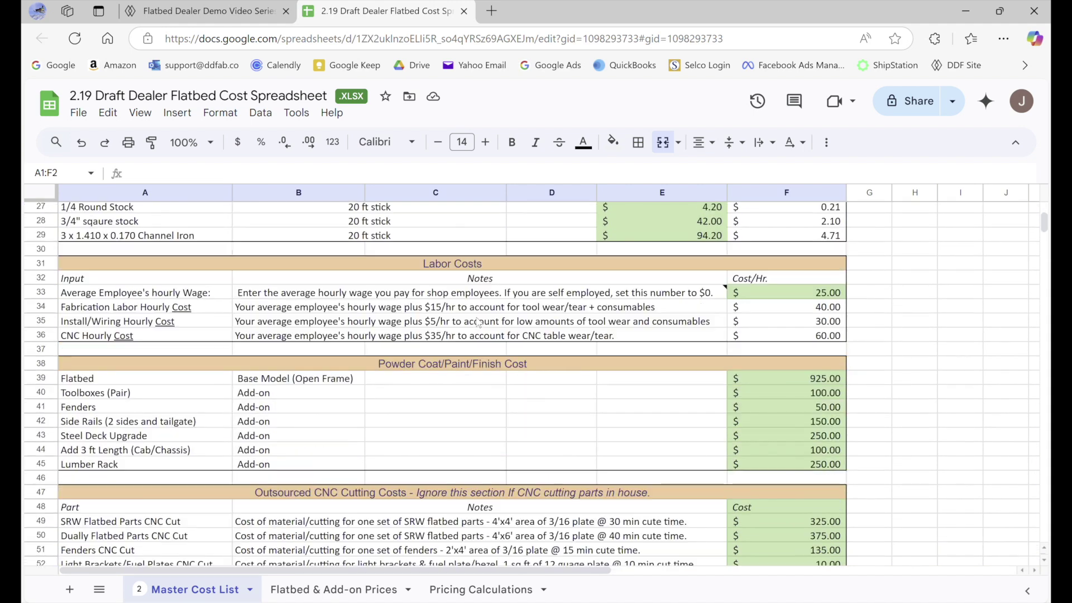
scroll(492, 322, "up", 8)
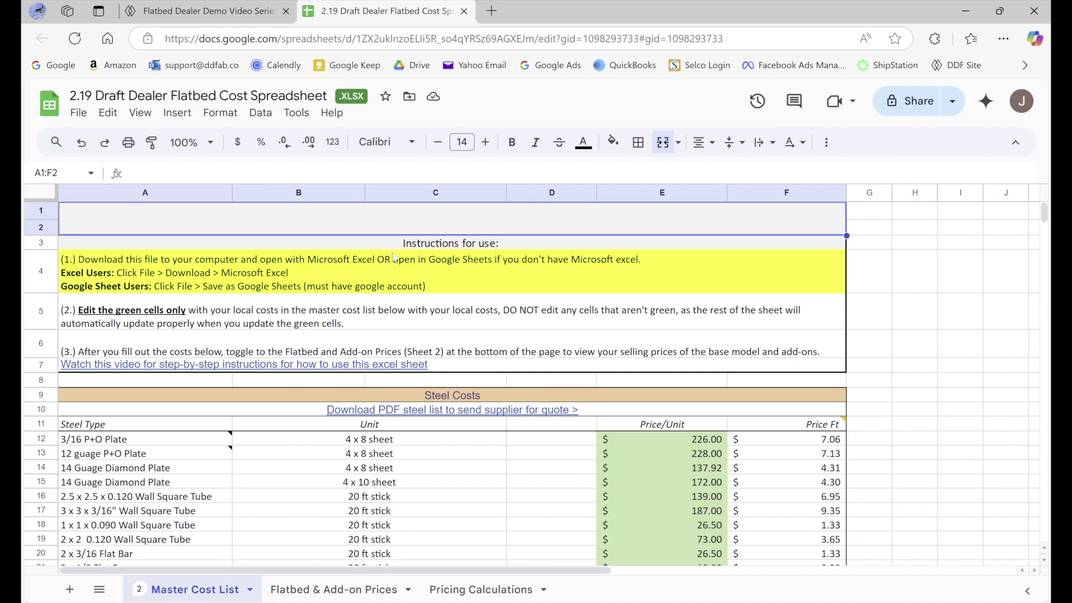
left_click(79, 114)
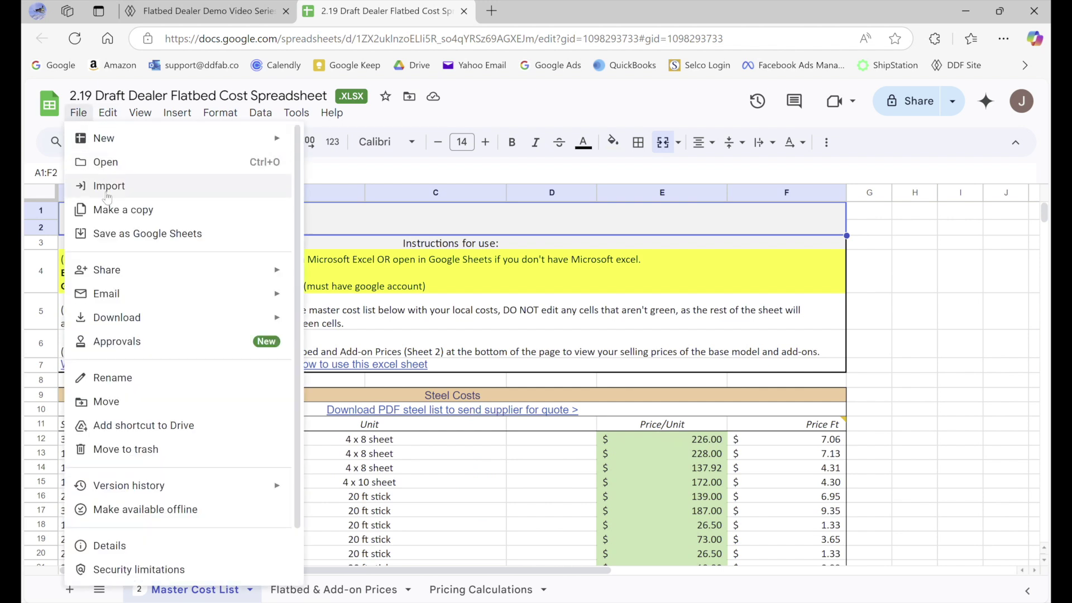
mouse_move(147, 323)
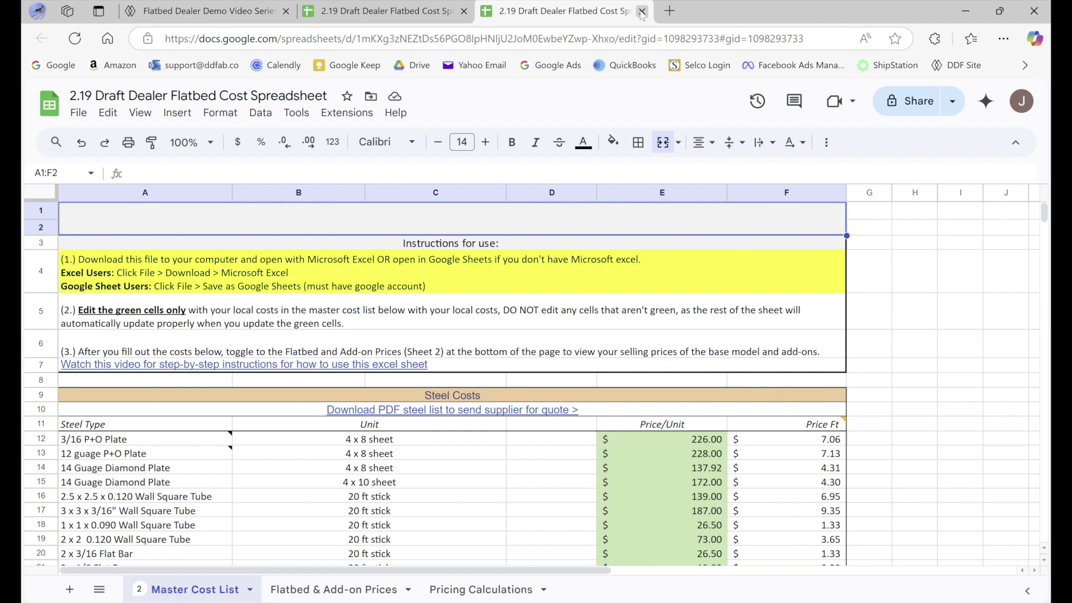
left_click(642, 12)
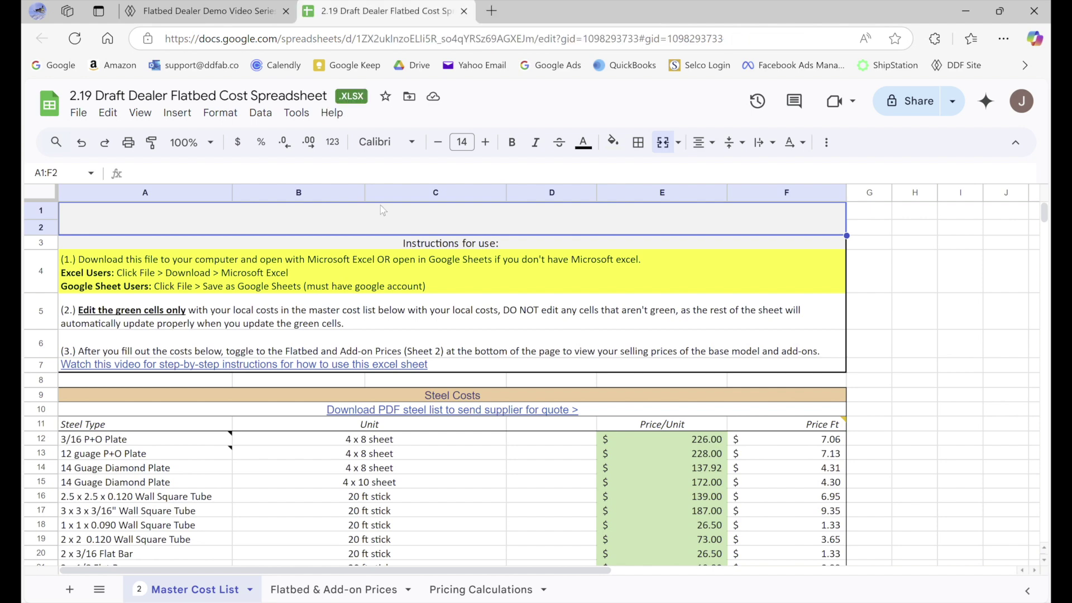
scroll(384, 206, "down", 2)
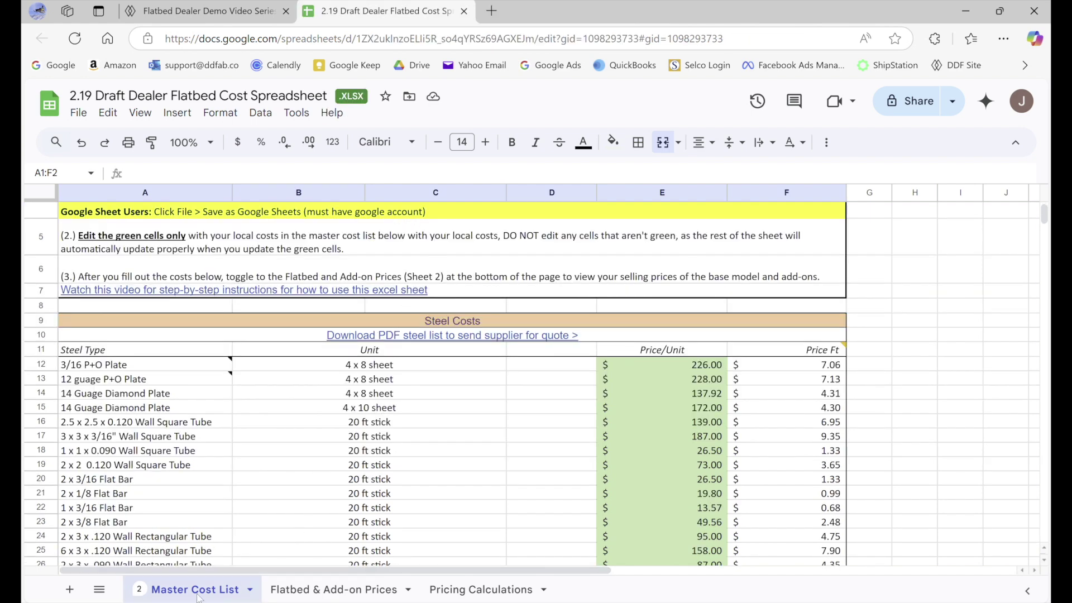
left_click(343, 591)
left_click(480, 589)
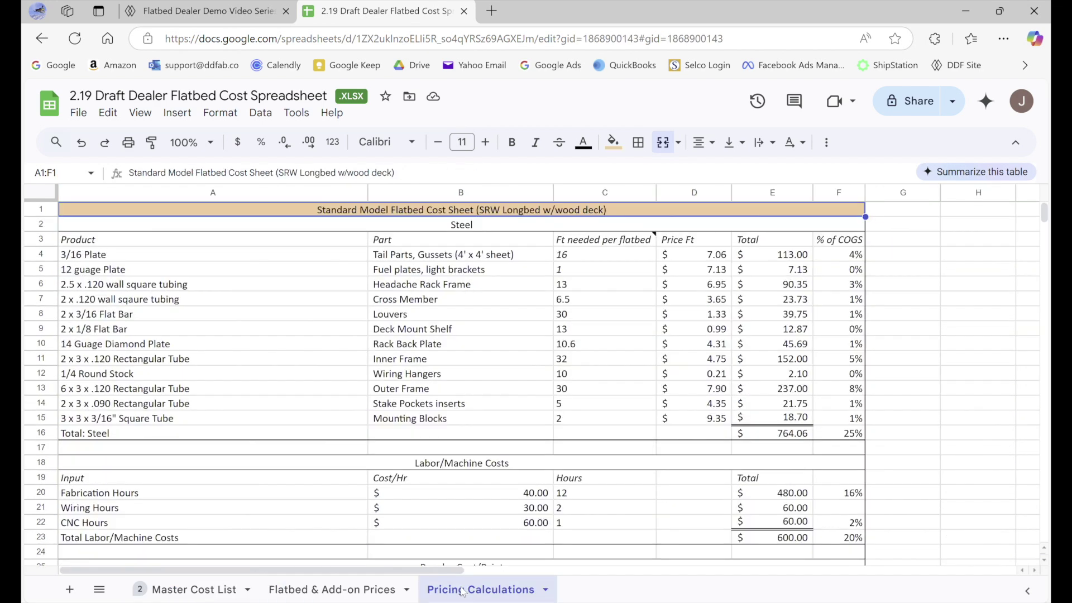
left_click(189, 591)
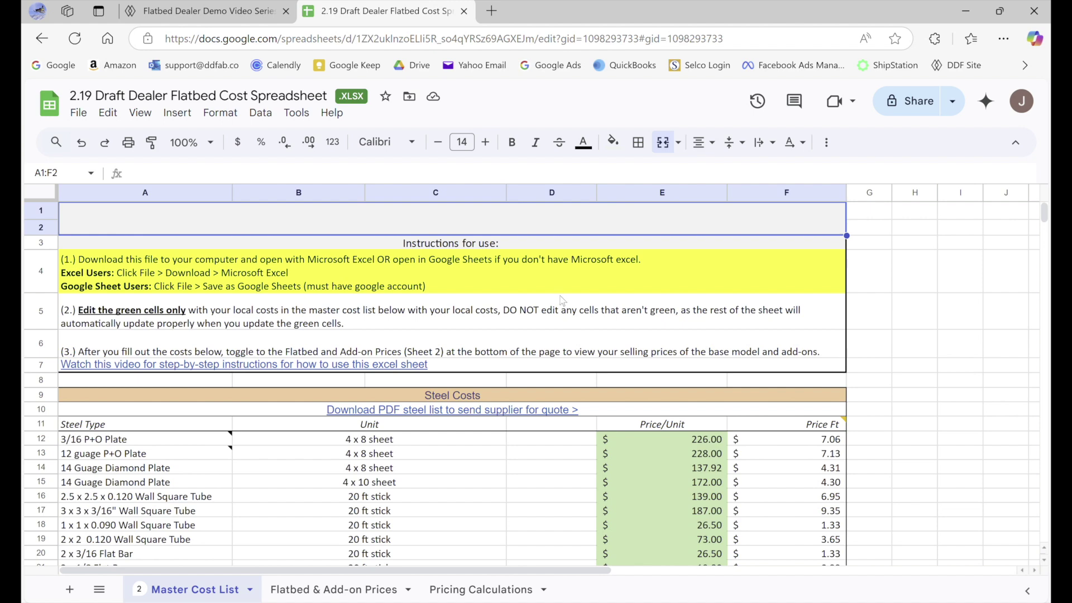
scroll(566, 296, "down", 3)
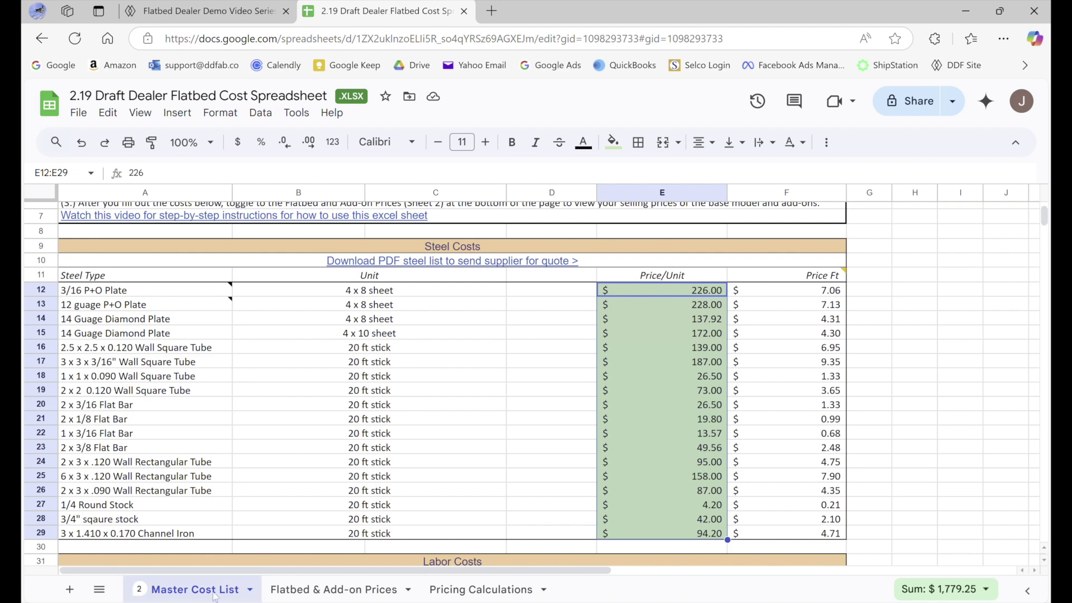
left_click(339, 592)
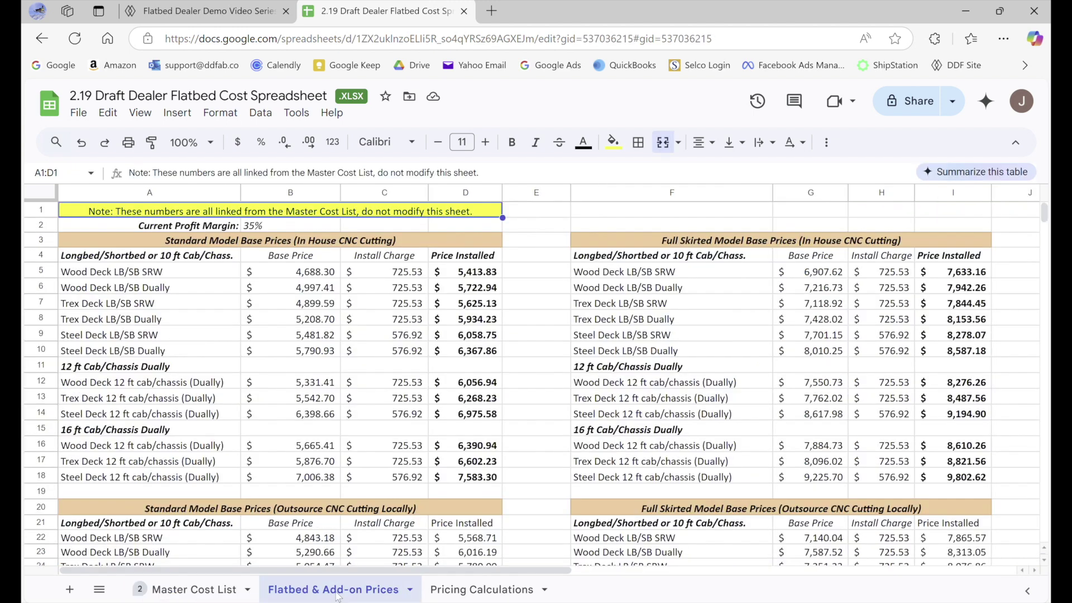
left_click(455, 590)
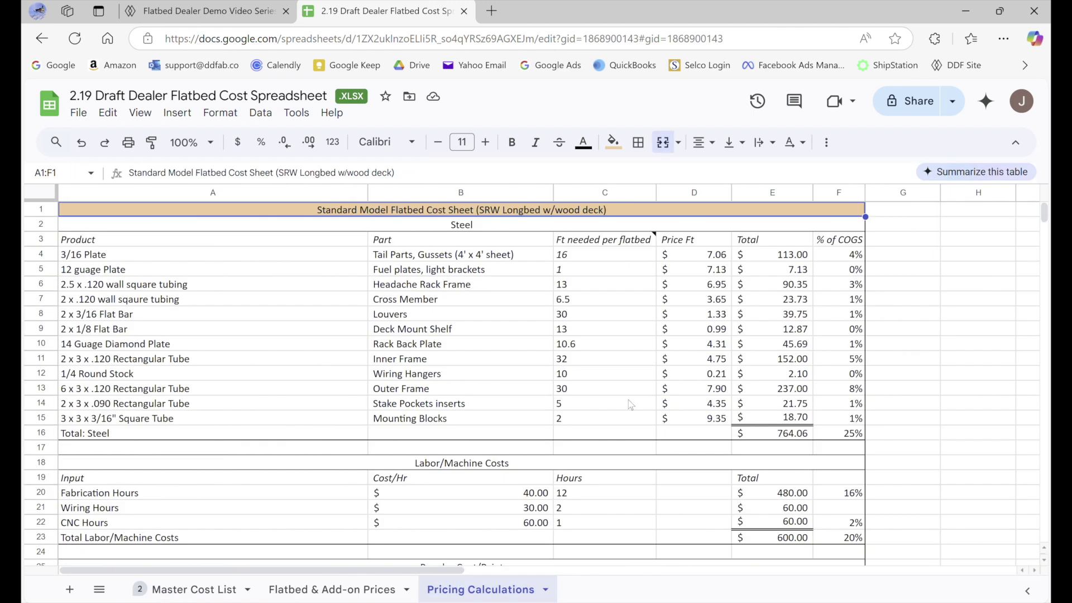
left_click(352, 591)
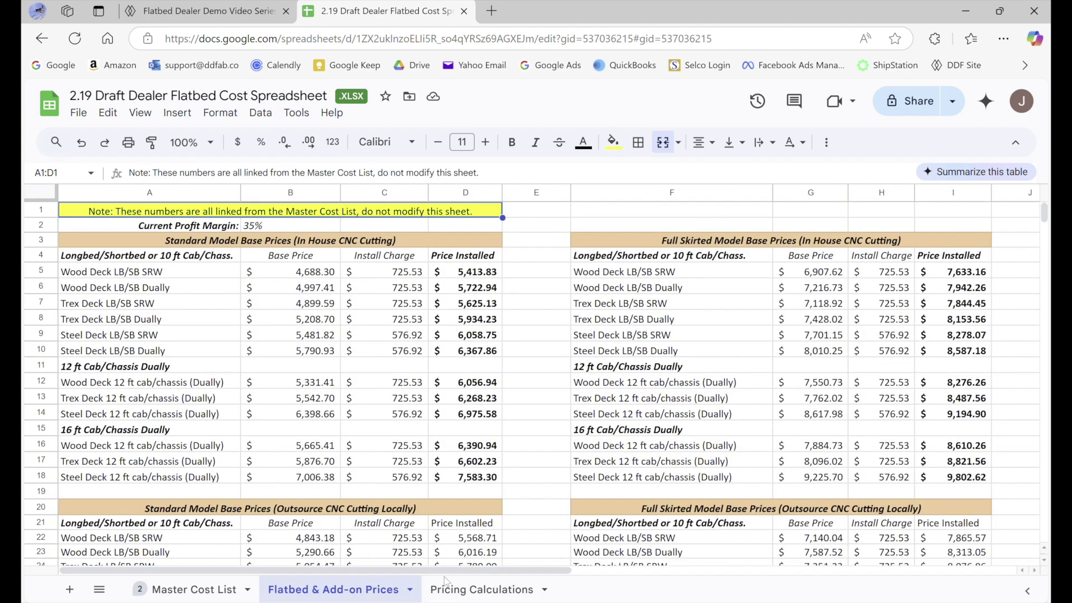
left_click(223, 589)
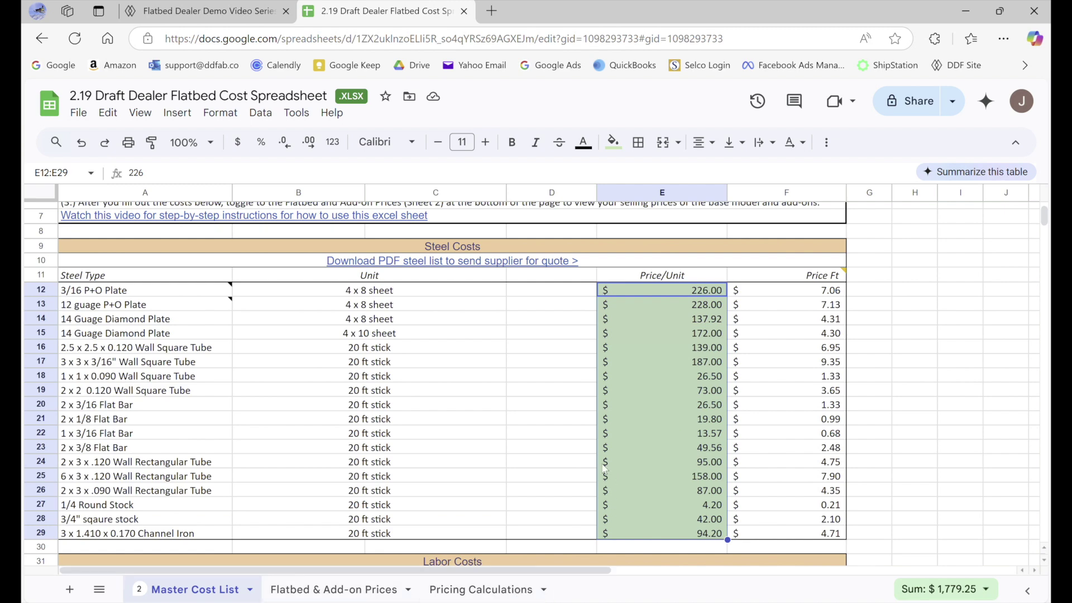
scroll(607, 472, "up", 3)
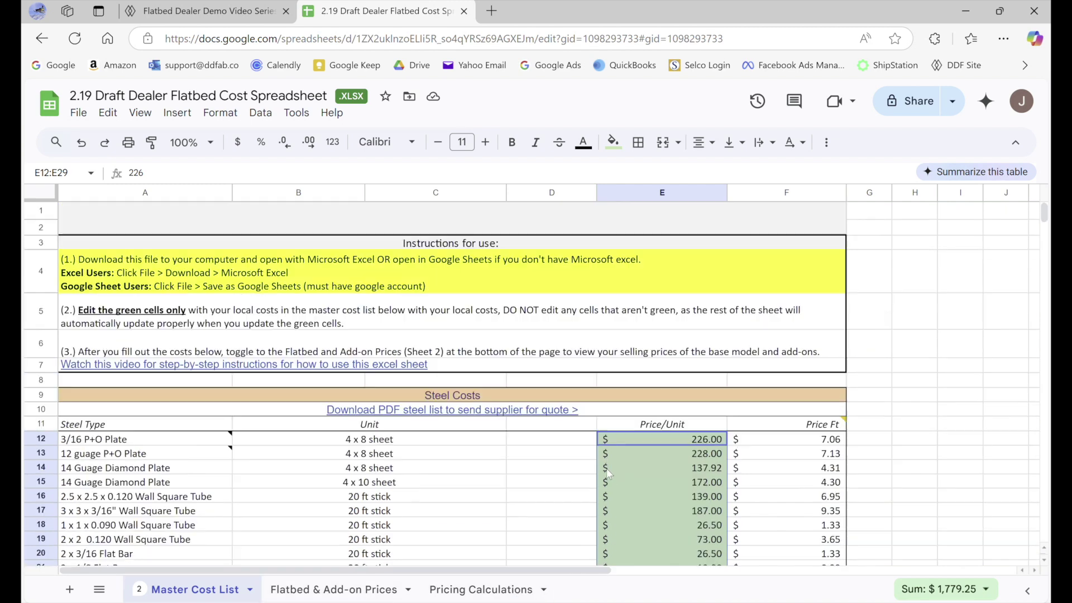
mouse_move(425, 419)
left_click(424, 415)
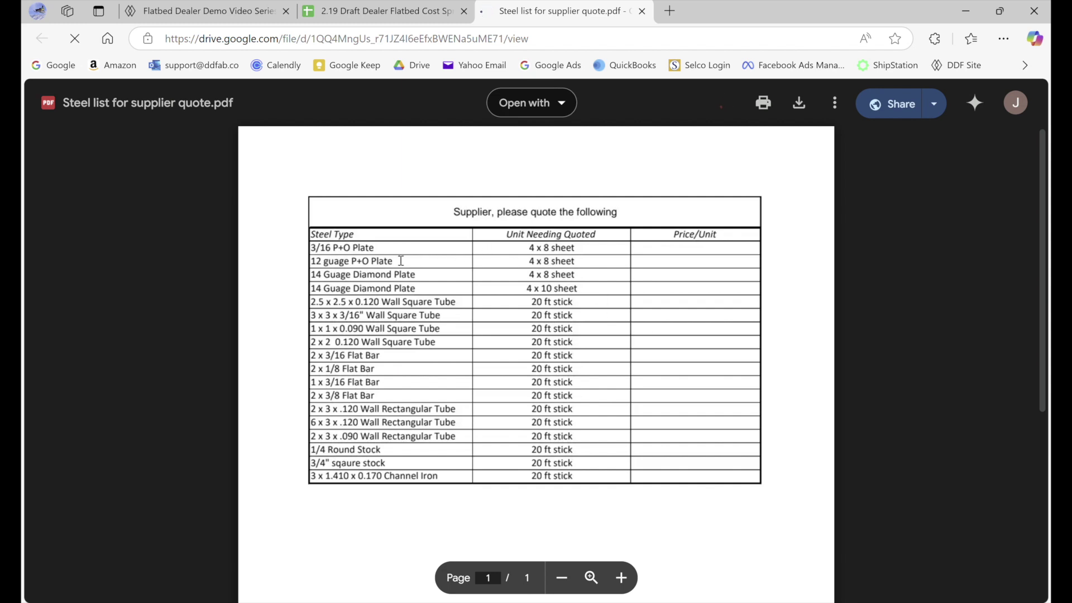
left_click_drag(401, 258, 486, 273)
left_click(452, 248)
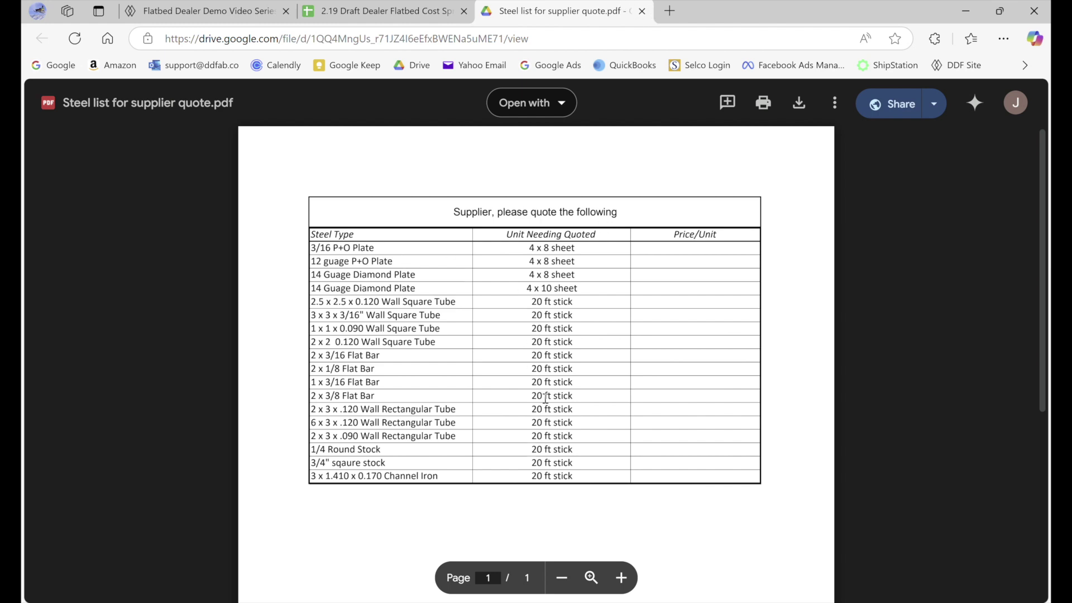
left_click(643, 12)
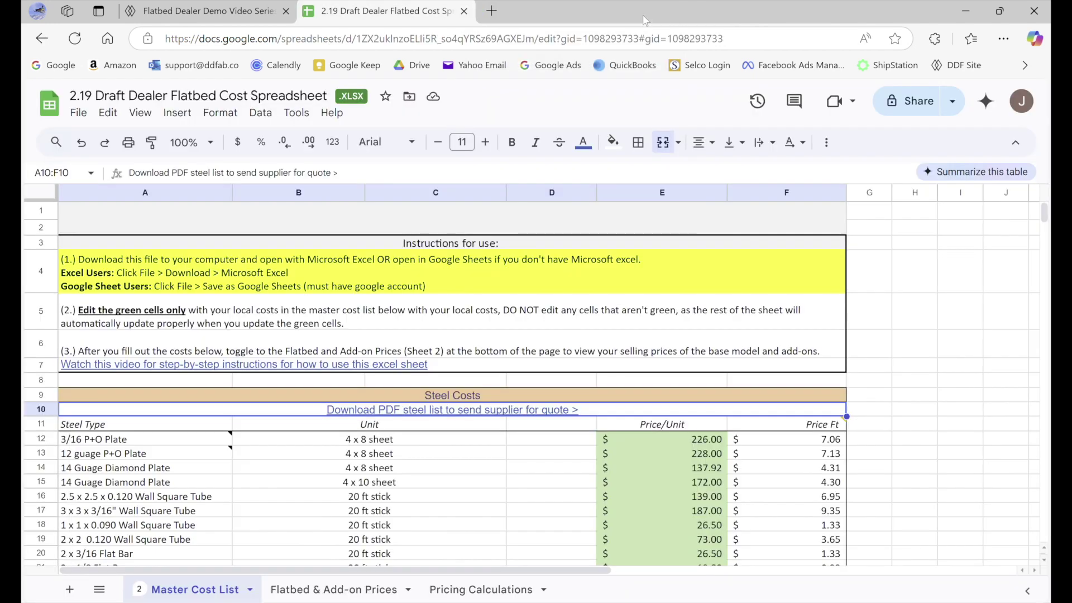
scroll(697, 250, "down", 4)
left_click_drag(701, 290, 678, 533)
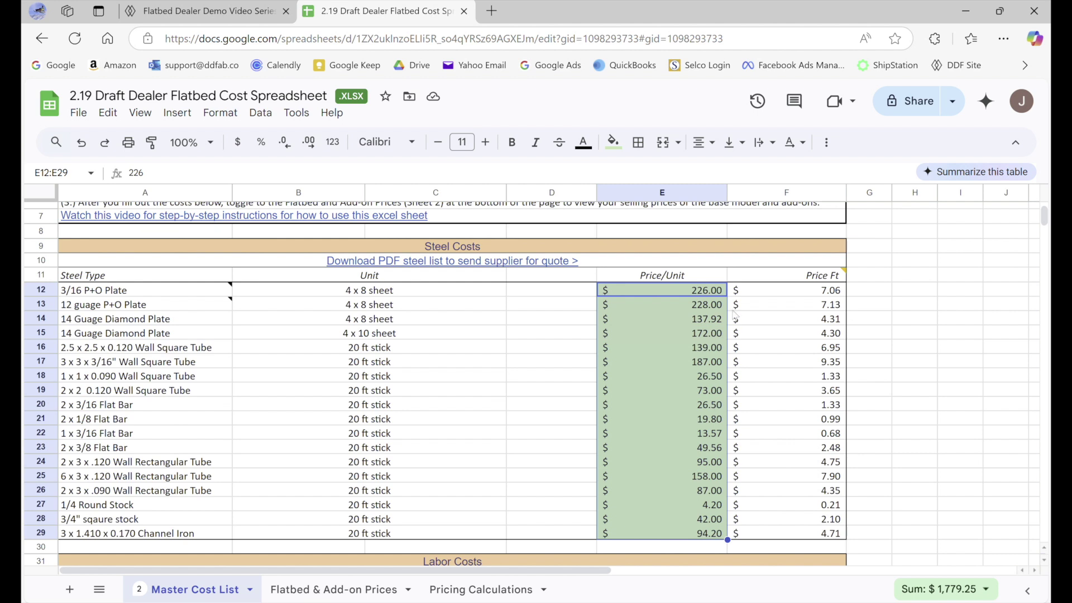
key("Right")
left_click(715, 296)
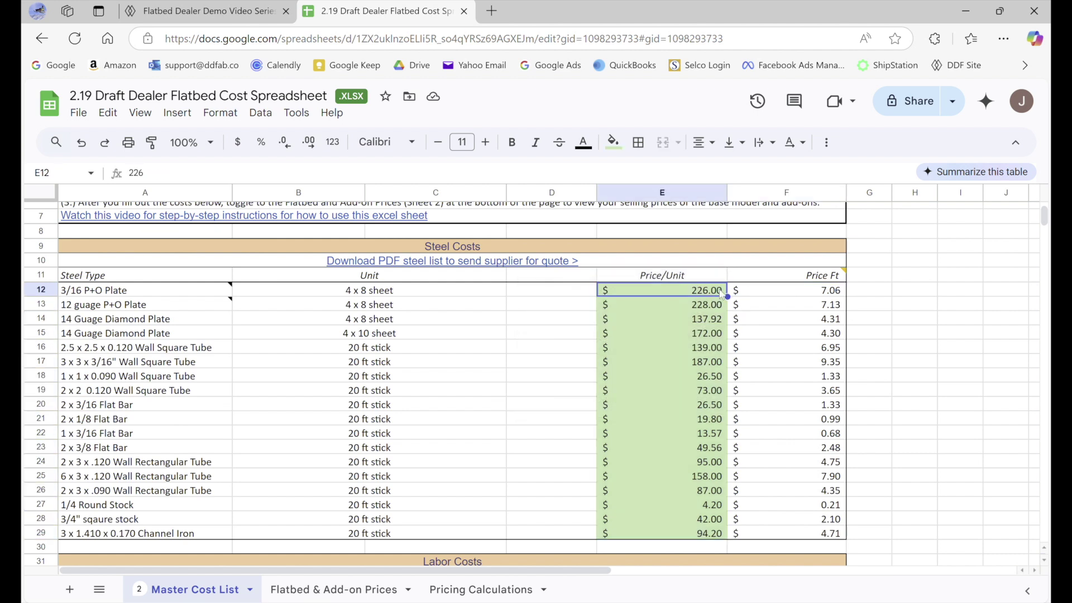
key("Down")
key("Down")
key("Up")
key("Up")
left_click(692, 304)
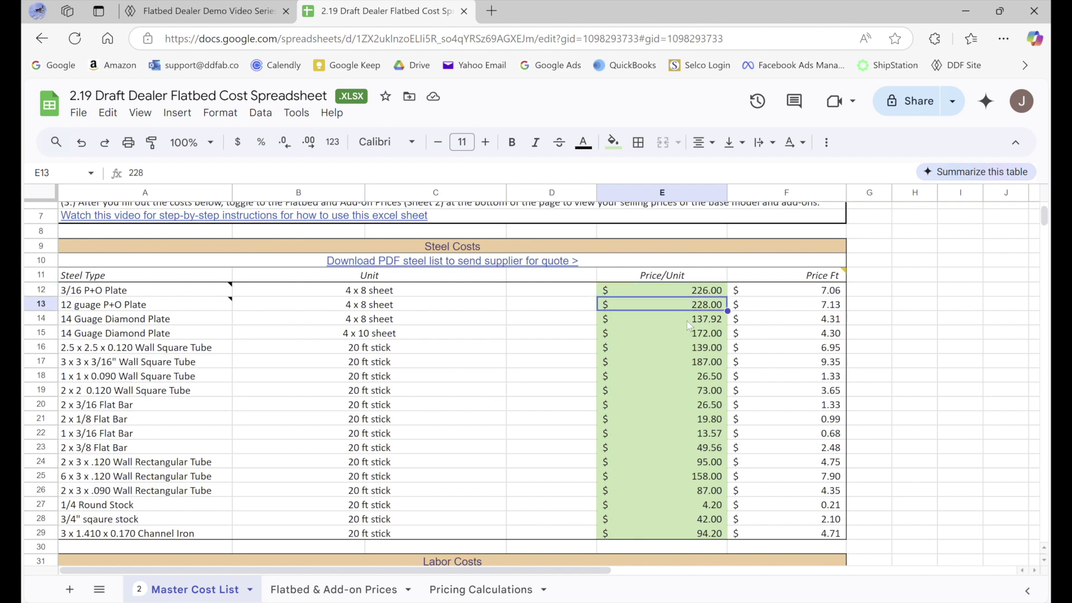
left_click(682, 290)
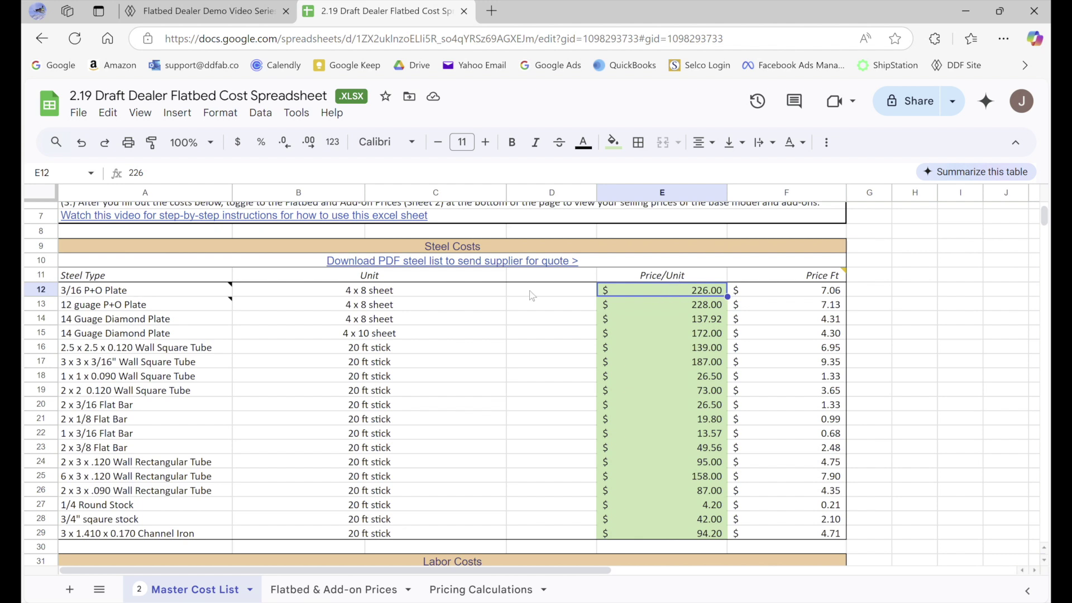
left_click(682, 304)
left_click(684, 319)
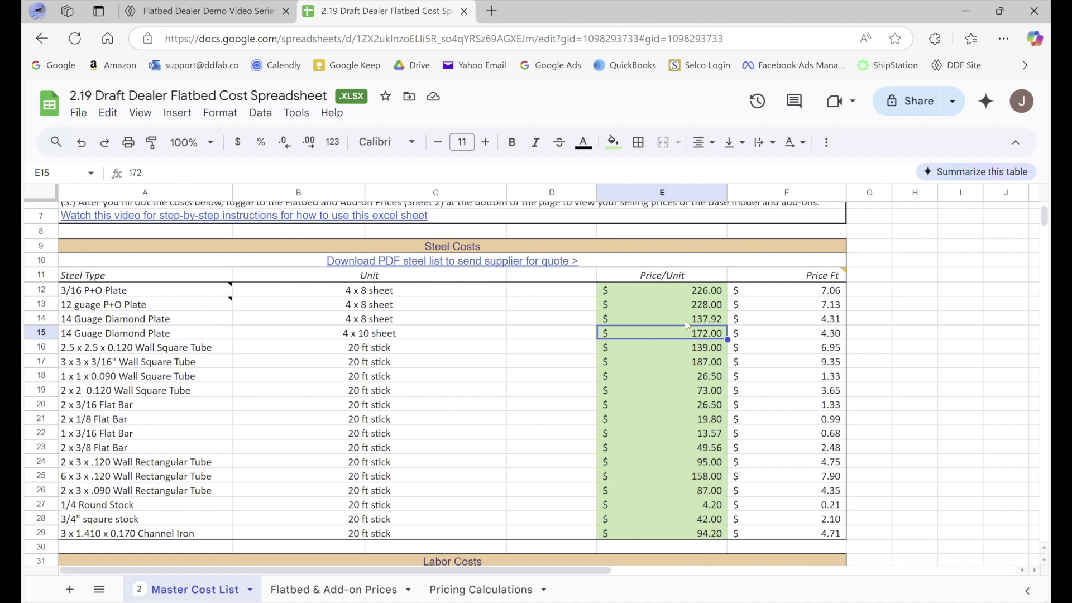
left_click(681, 334)
left_click(678, 346)
left_click(677, 362)
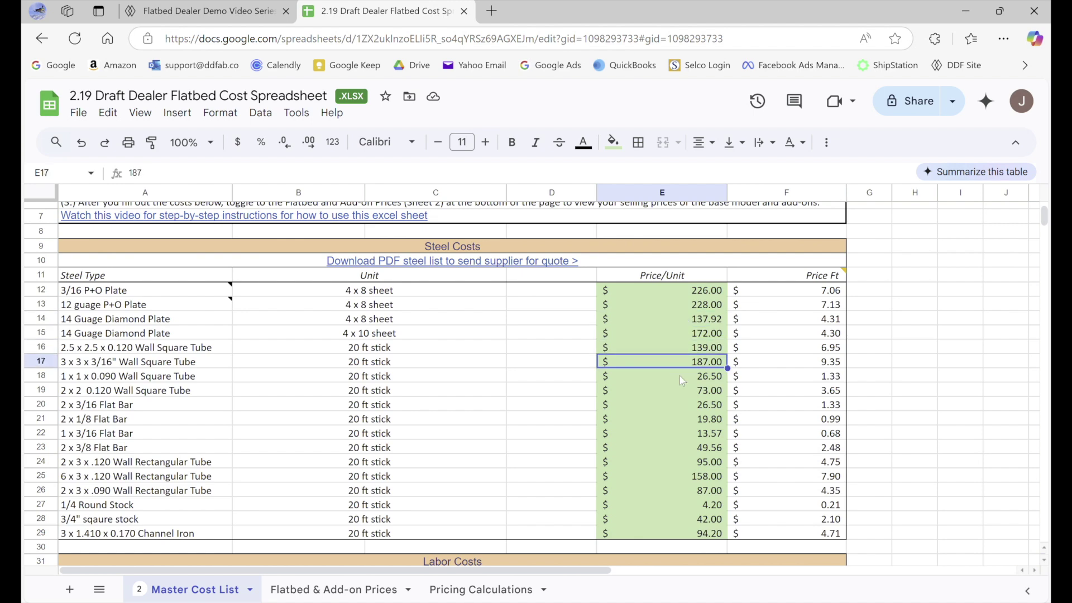
left_click(679, 376)
scroll(687, 362, "down", 1)
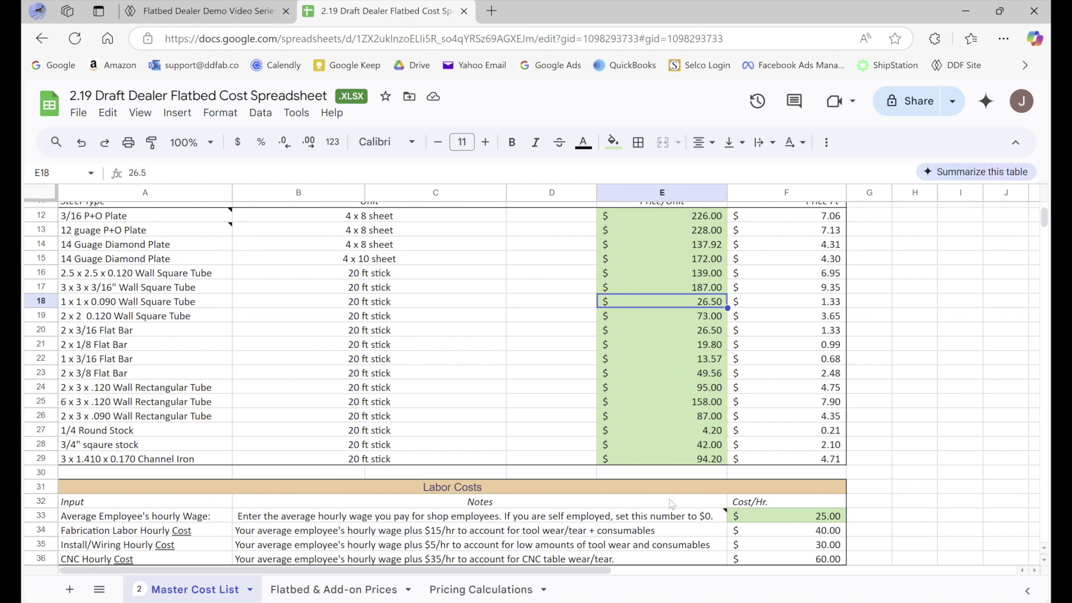
scroll(673, 504, "down", 3)
scroll(902, 384, "up", 4)
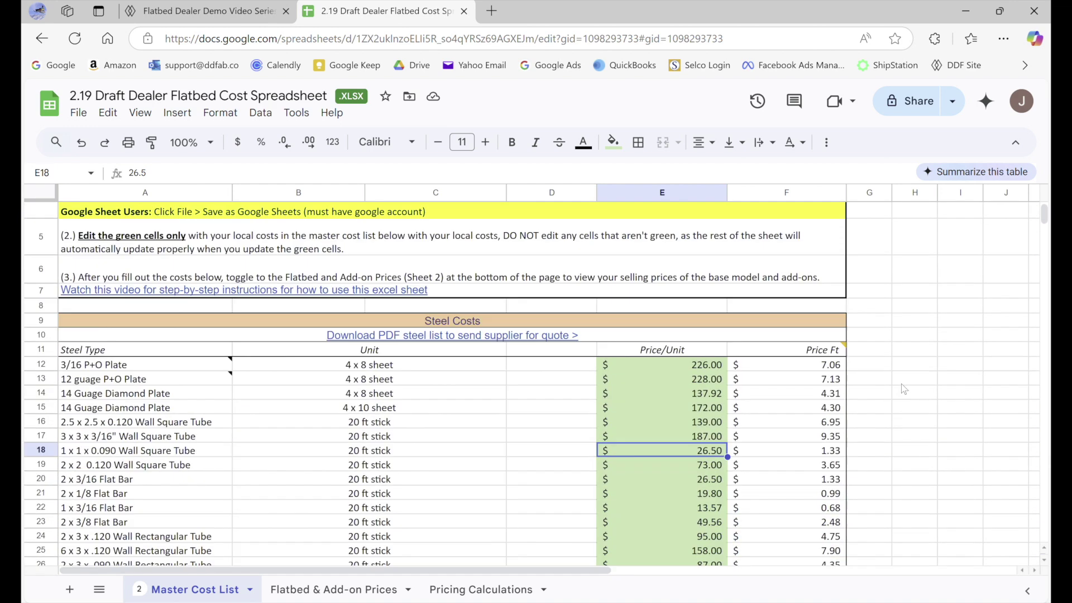
scroll(901, 383, "down", 1)
mouse_move(468, 259)
left_click_drag(468, 247, 628, 521)
scroll(606, 398, "down", 4)
left_click(897, 358)
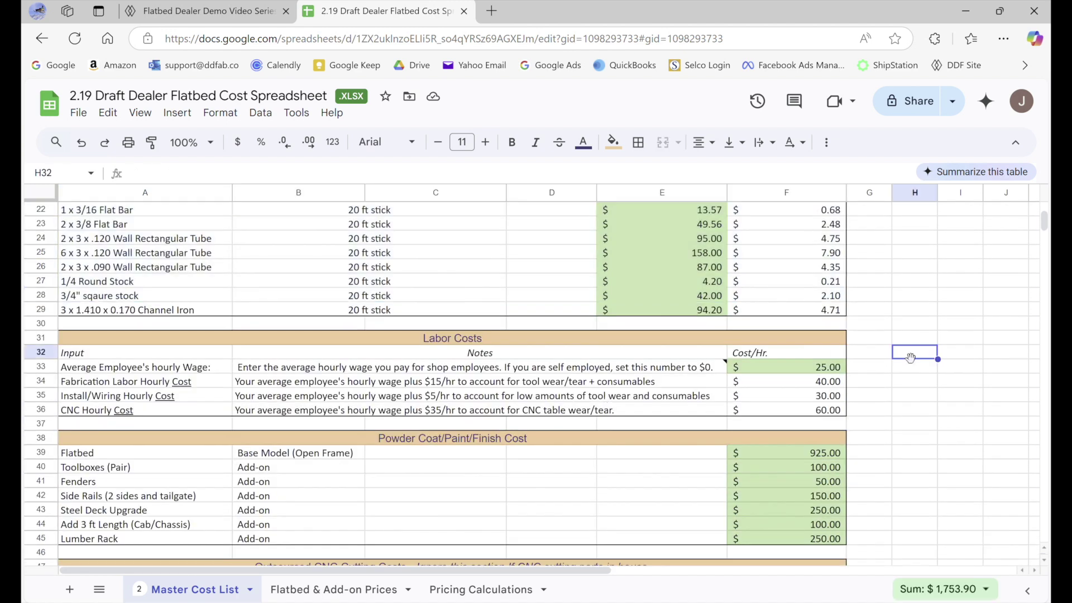
left_click_drag(306, 338, 324, 412)
left_click(929, 358)
left_click(815, 372)
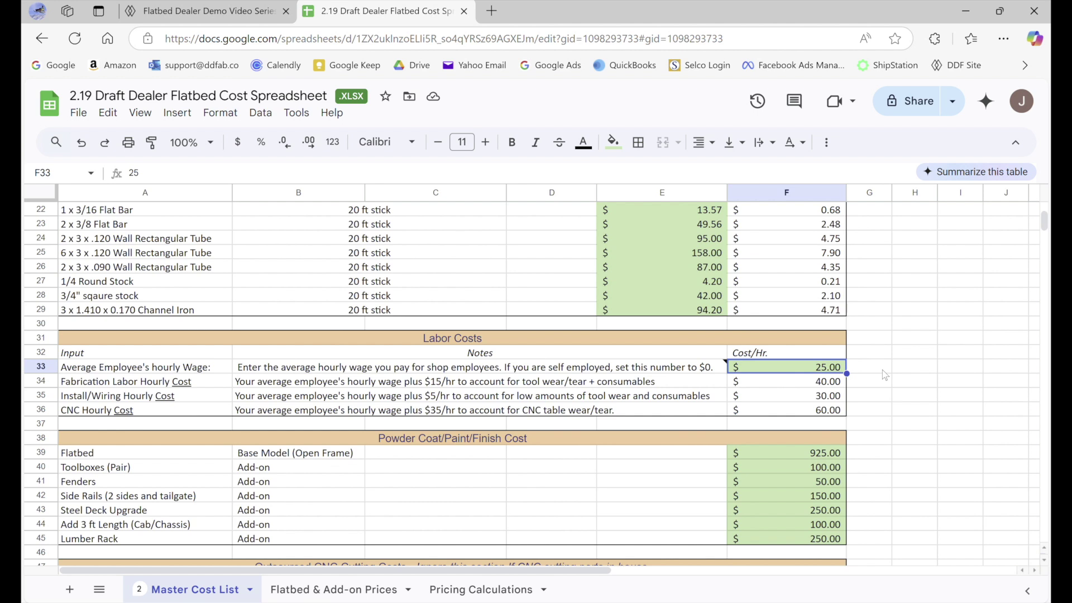
left_click(866, 383)
left_click(828, 371)
left_click(865, 367)
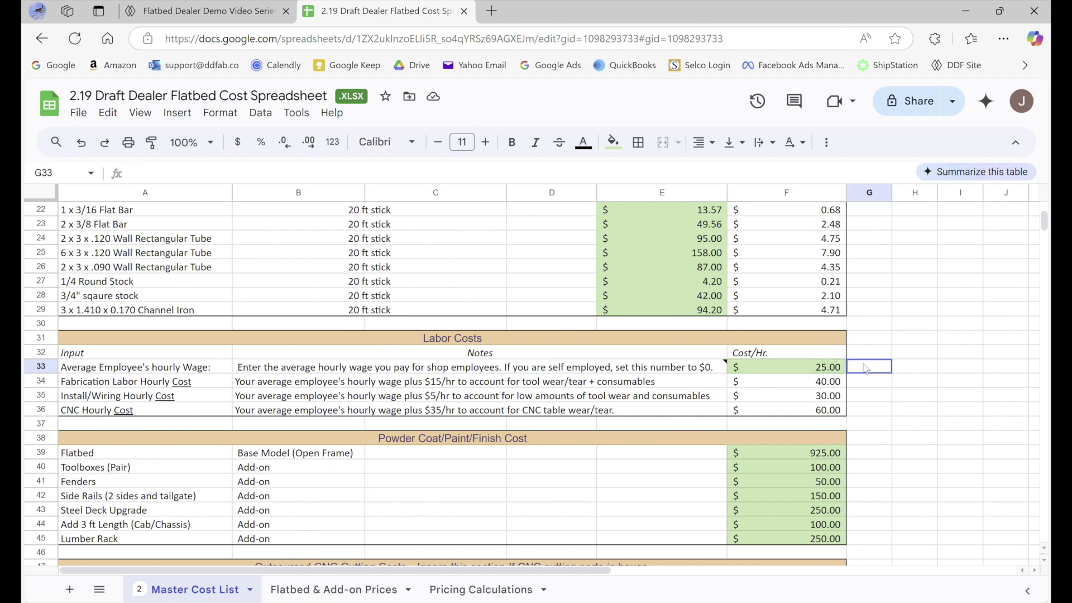
key("Left")
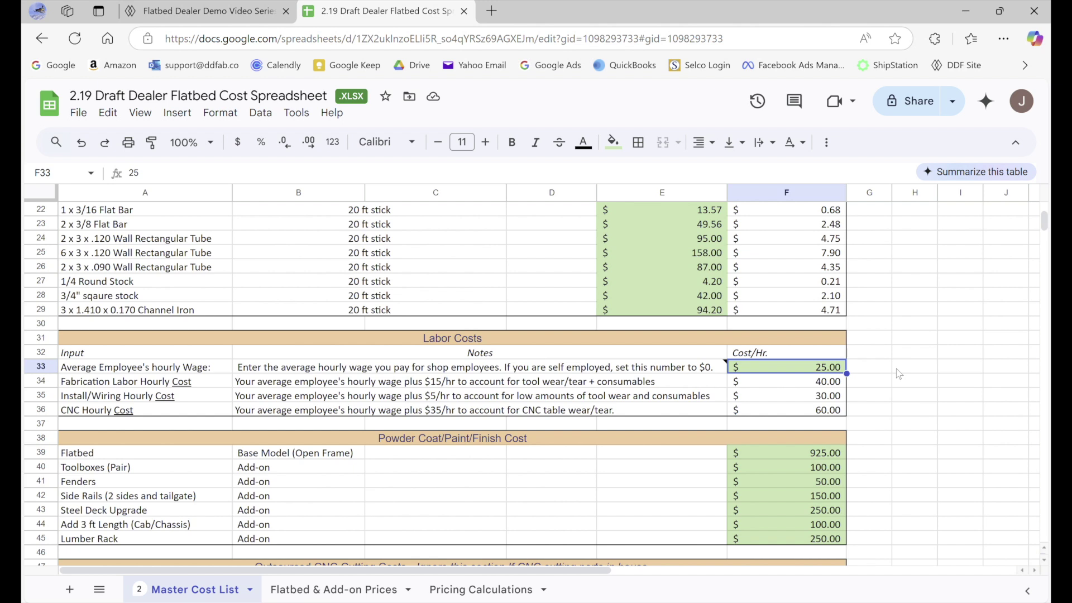
left_click(870, 383)
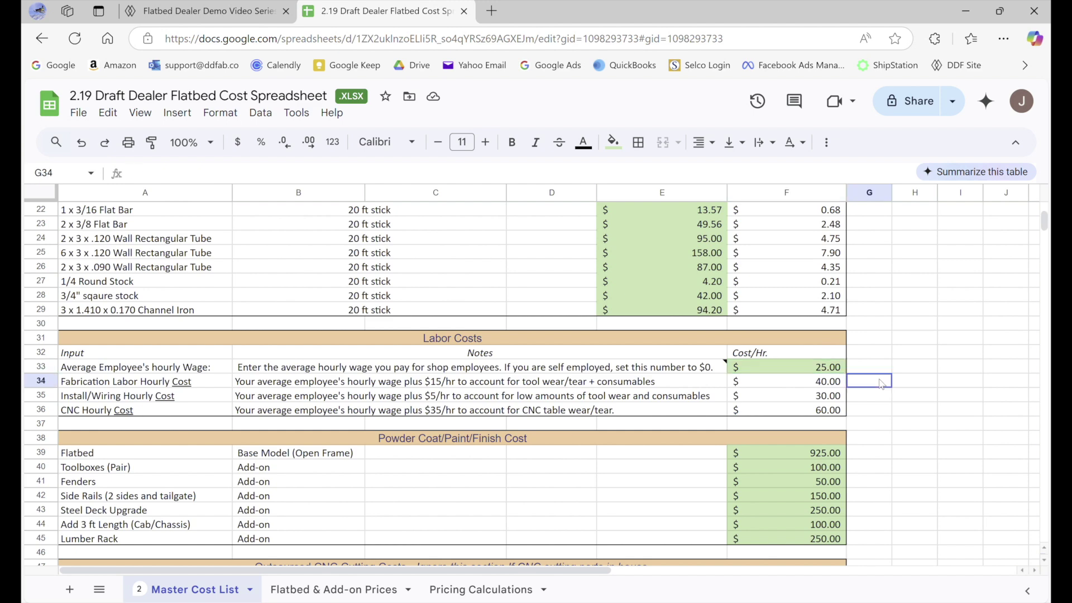
left_click(869, 367)
left_click(817, 369)
scroll(877, 368, "down", 2)
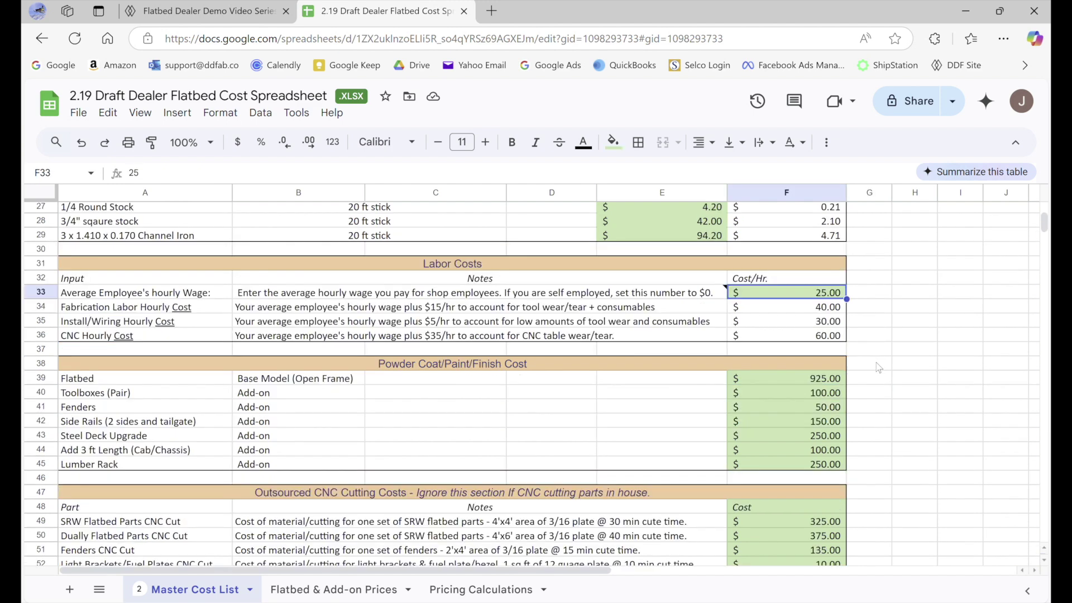
left_click(812, 308)
left_click(810, 323)
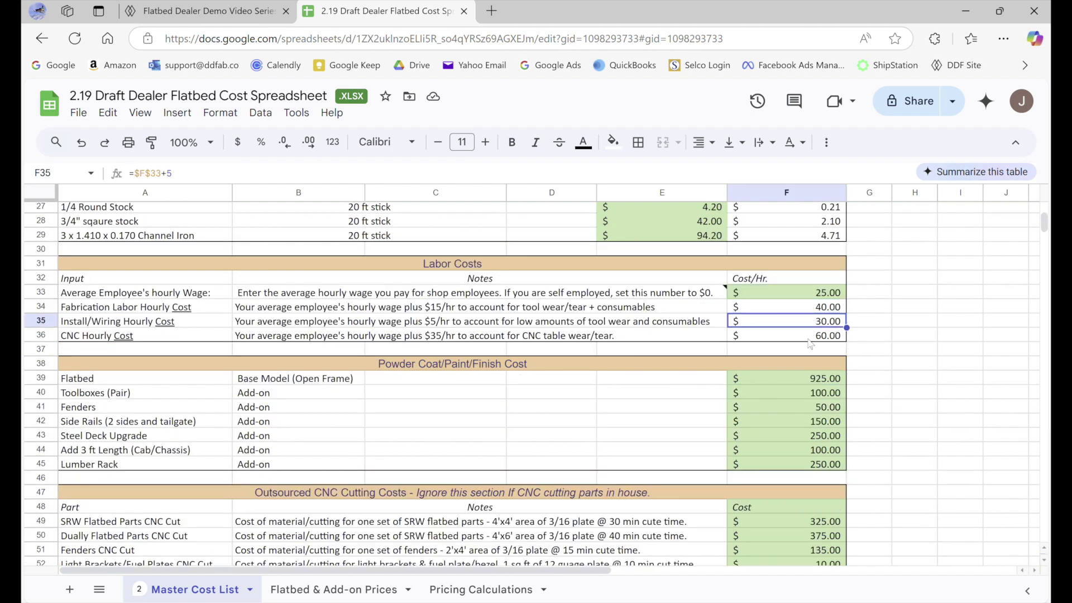
left_click(811, 341)
left_click(788, 308)
left_click(783, 321)
left_click(792, 336)
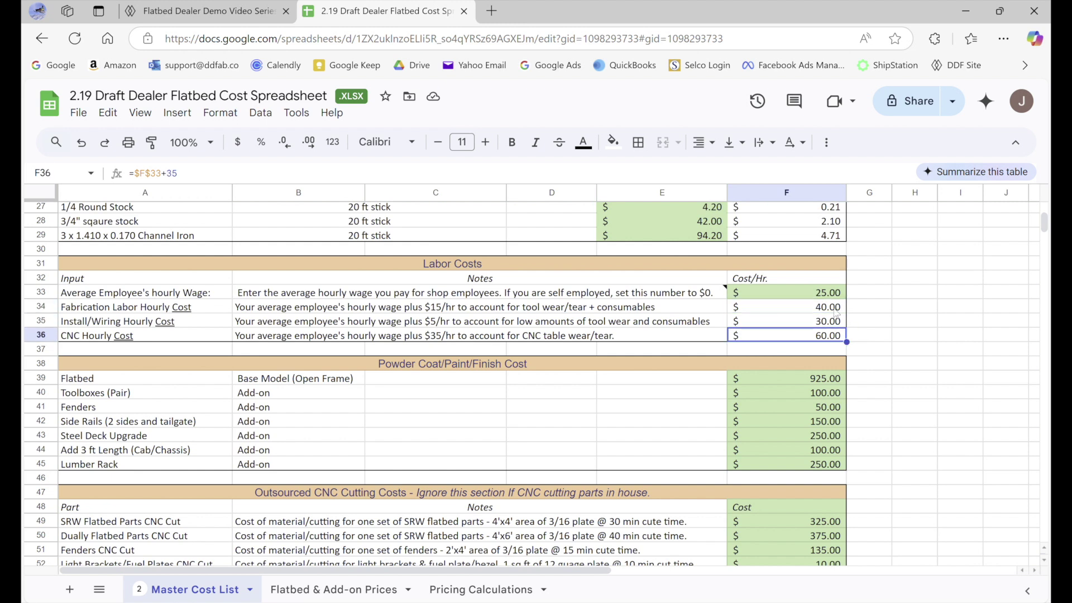
left_click(811, 309)
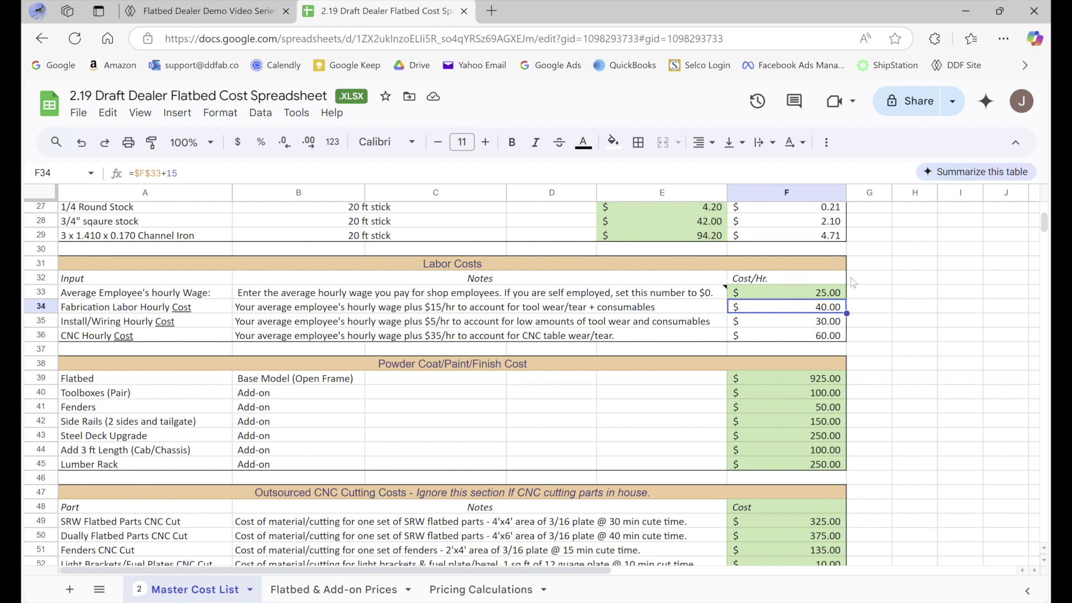
left_click(824, 325)
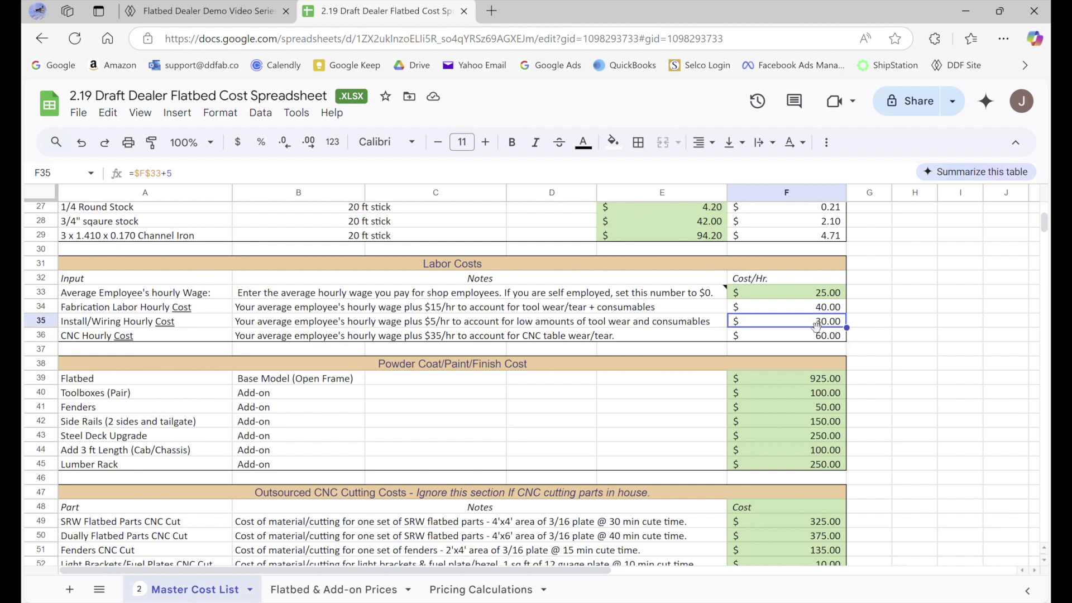
left_click(808, 342)
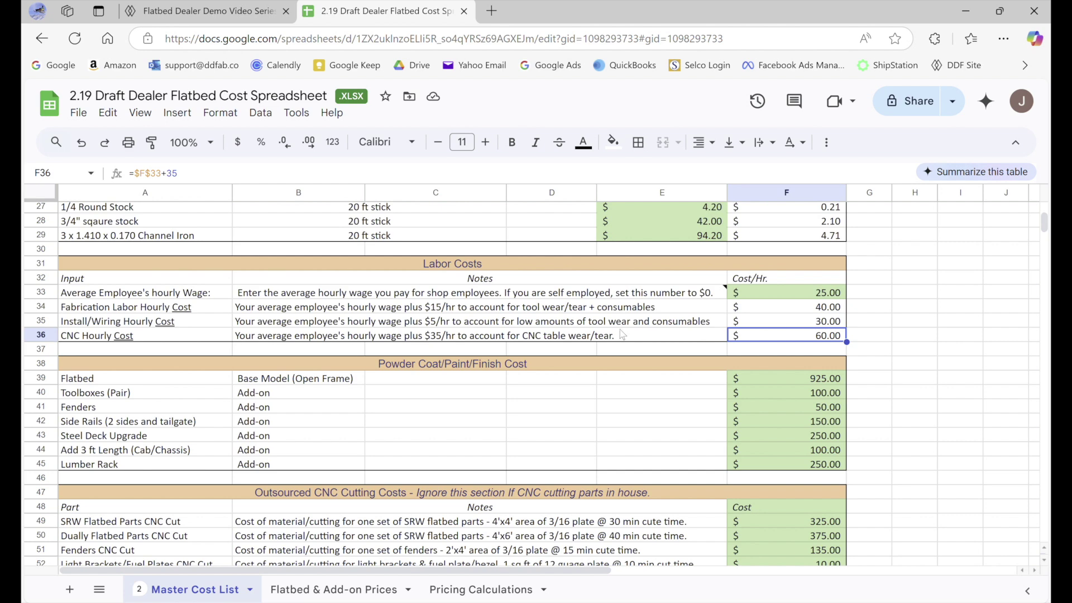
left_click(437, 338)
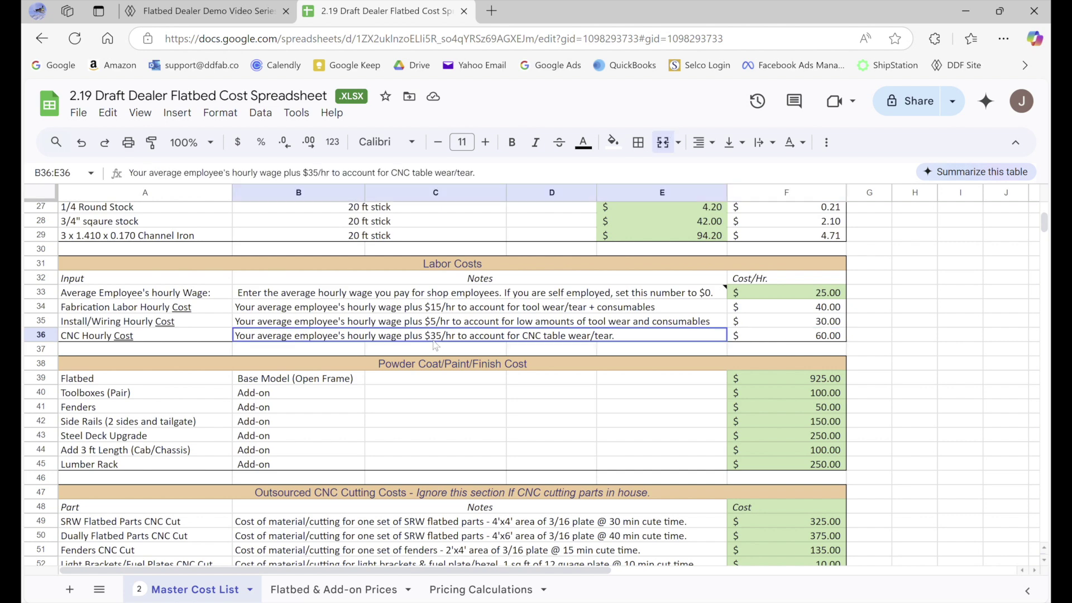
left_click(804, 297)
left_click(810, 339)
scroll(819, 343, "down", 2)
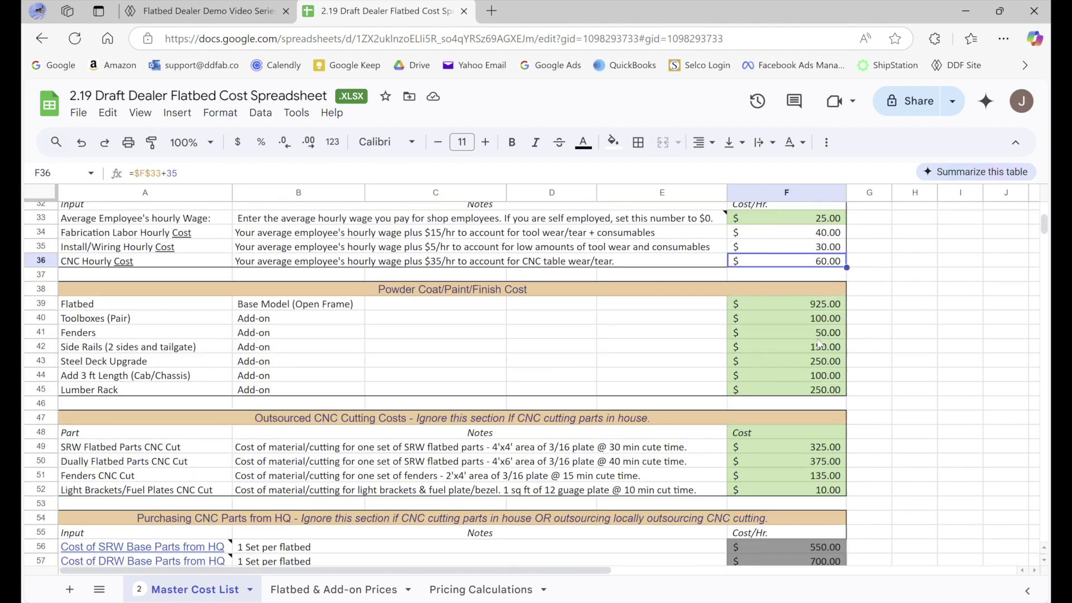
scroll(818, 344, "up", 2)
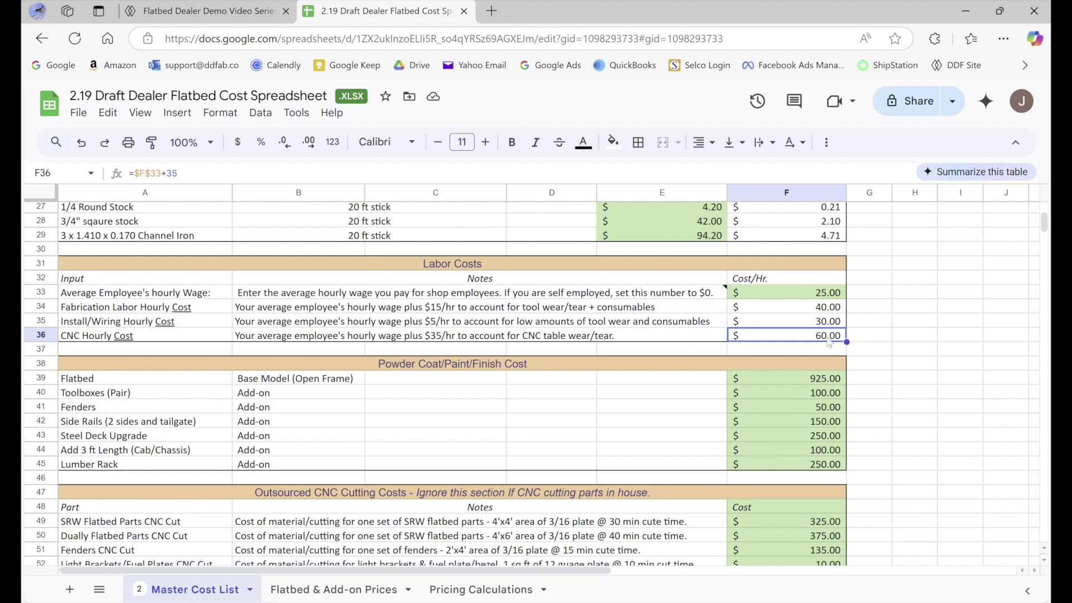
left_click(874, 340)
left_click(818, 296)
left_click(886, 341)
left_click(833, 296)
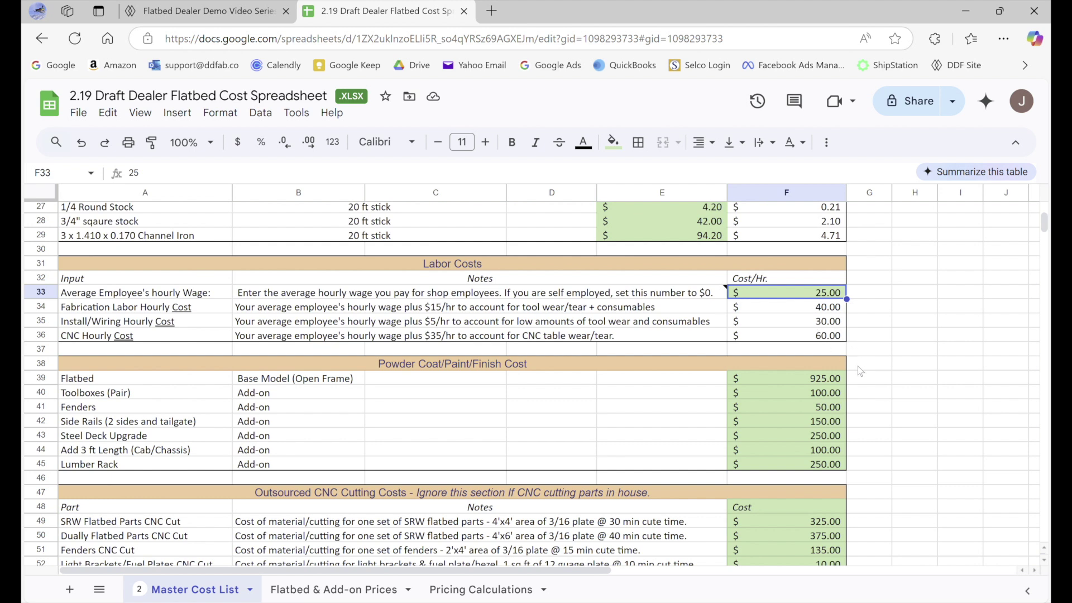
scroll(860, 371, "down", 3)
left_click(915, 343)
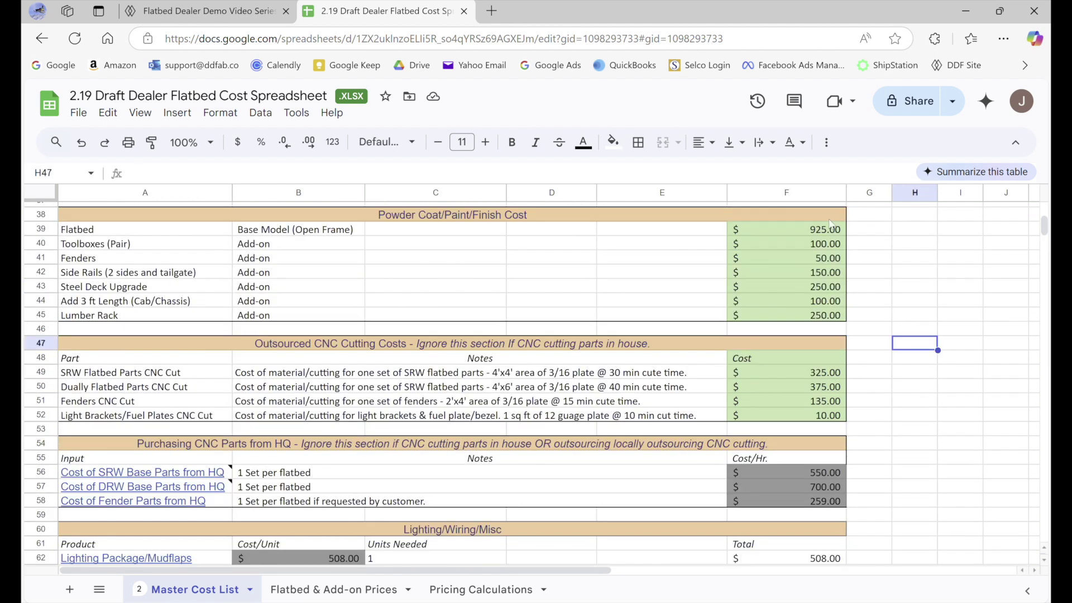
left_click_drag(799, 229, 801, 317)
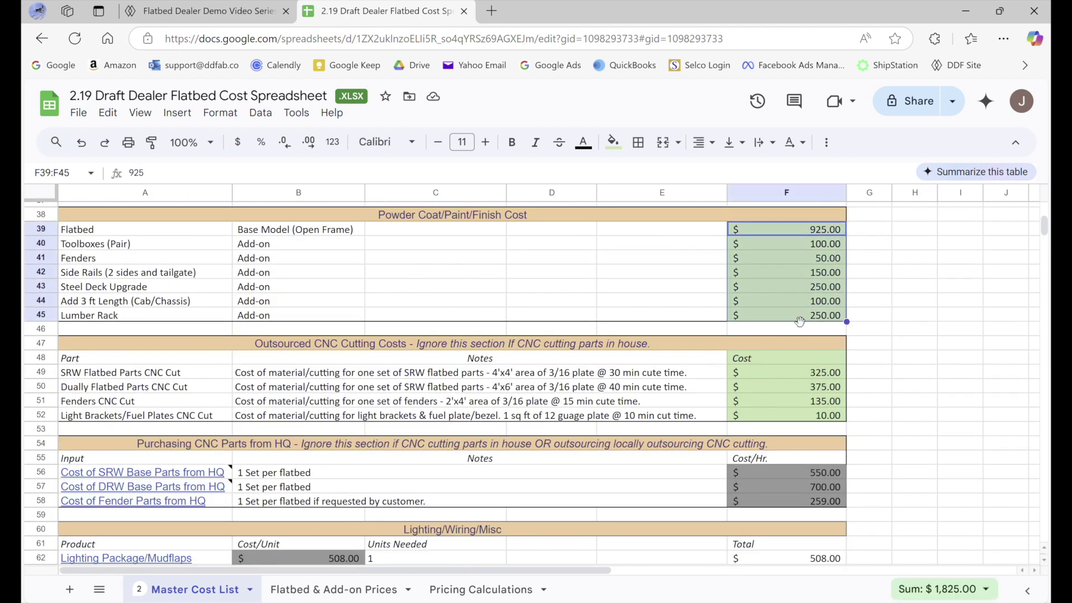
scroll(802, 323, "up", 2)
left_click(914, 317)
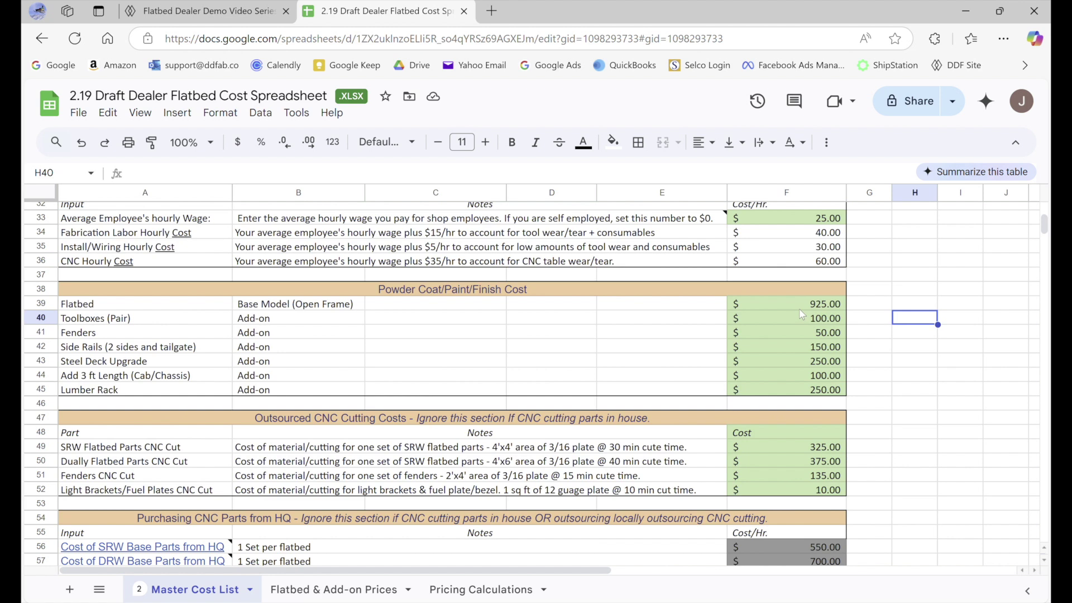
left_click(711, 305)
left_click_drag(750, 306, 793, 388)
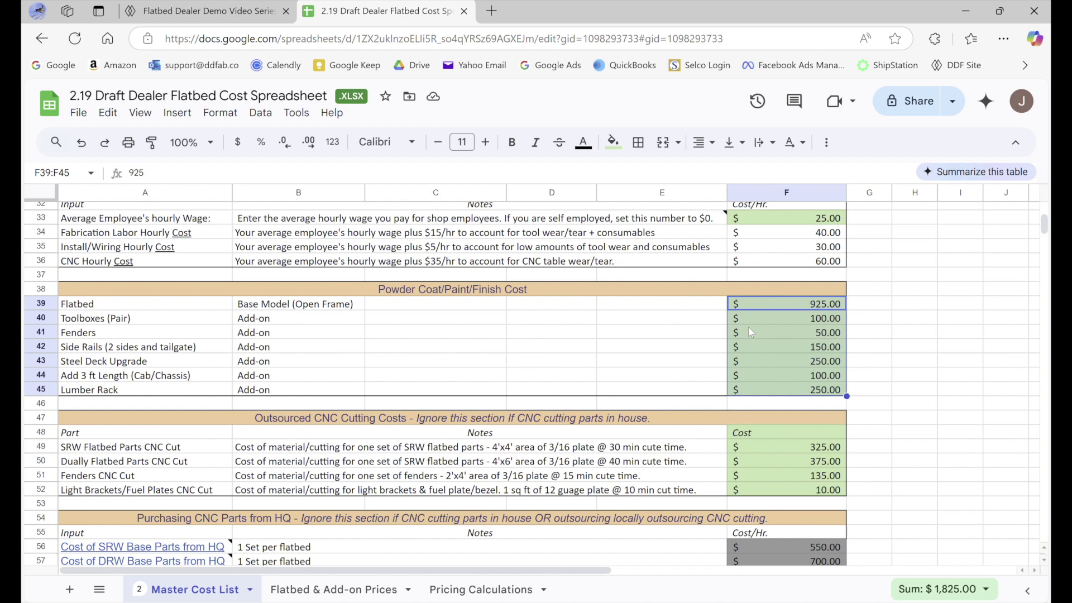
left_click(632, 318)
left_click(288, 306)
left_click(793, 305)
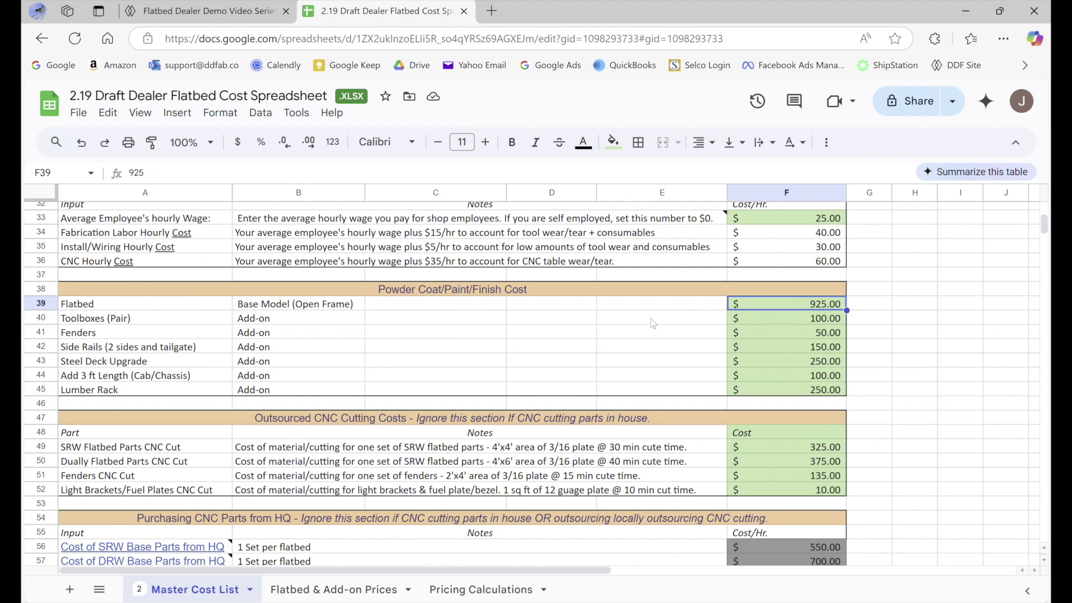
left_click(311, 302)
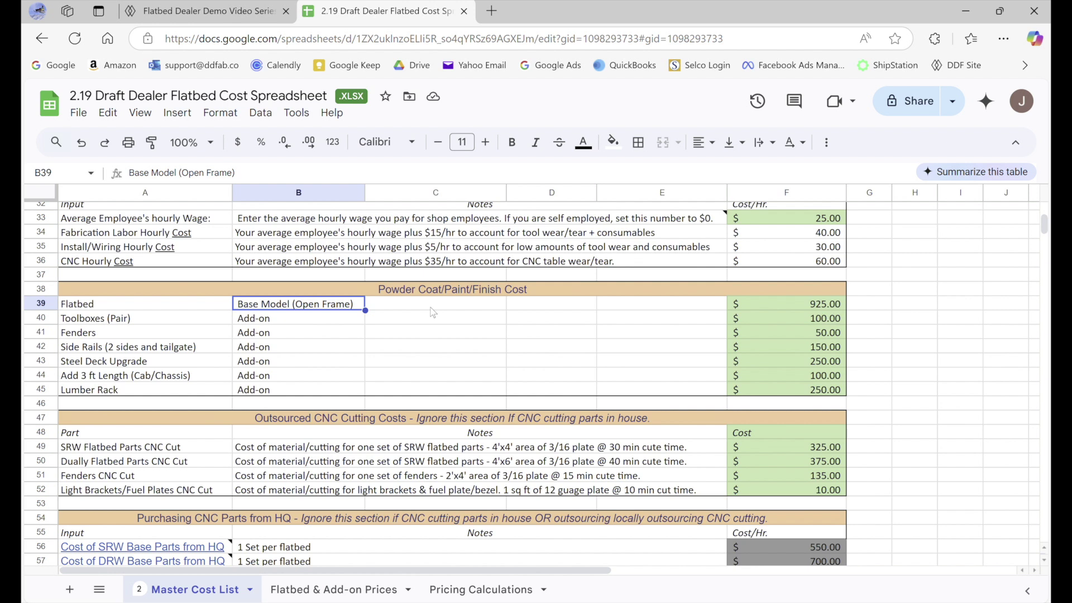
left_click(304, 364)
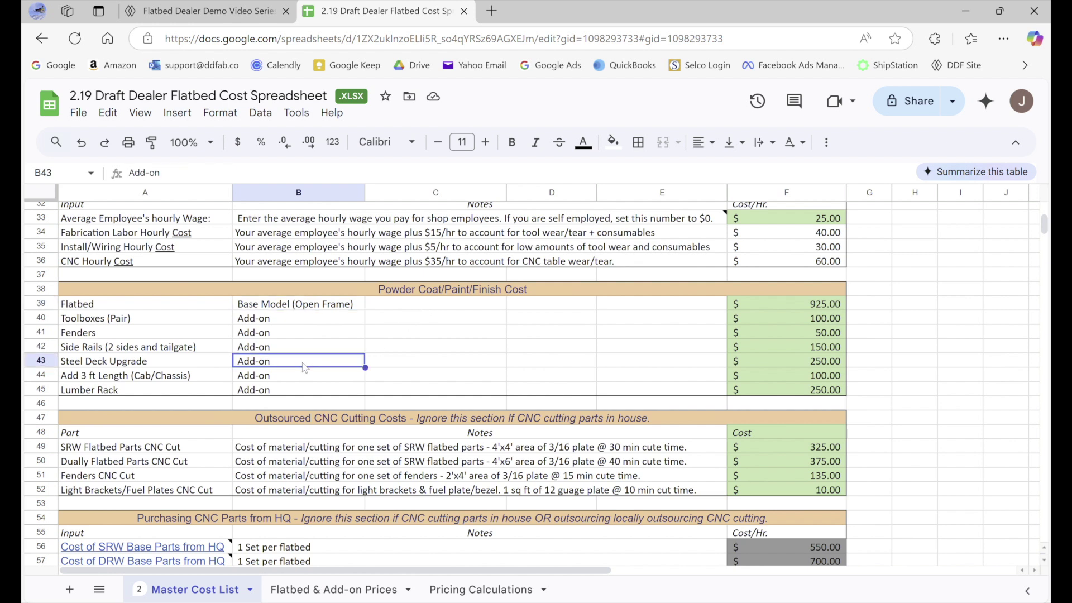
left_click(806, 307)
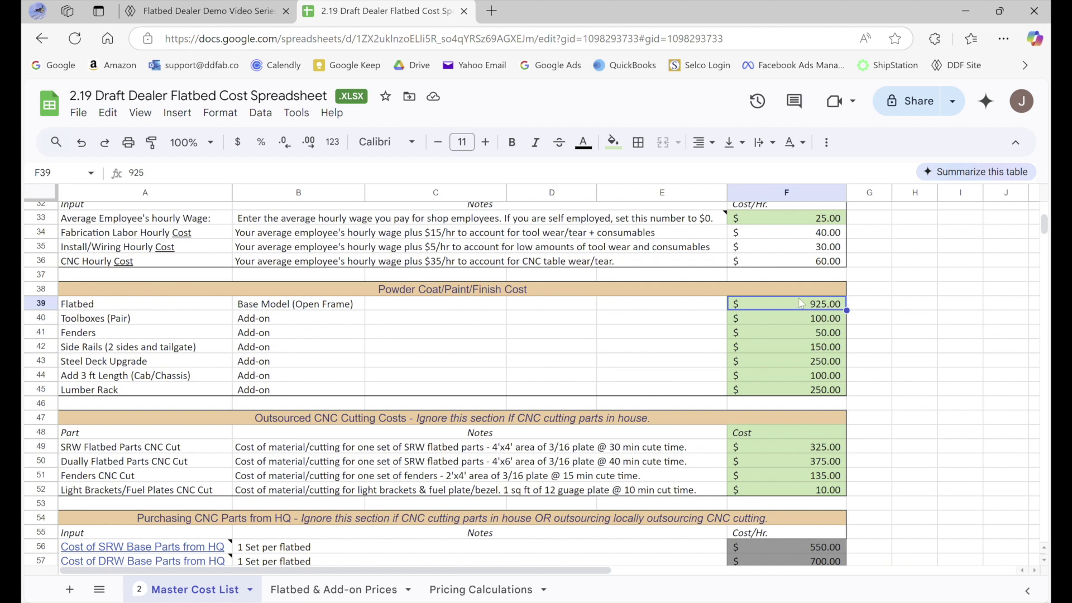
left_click(821, 317)
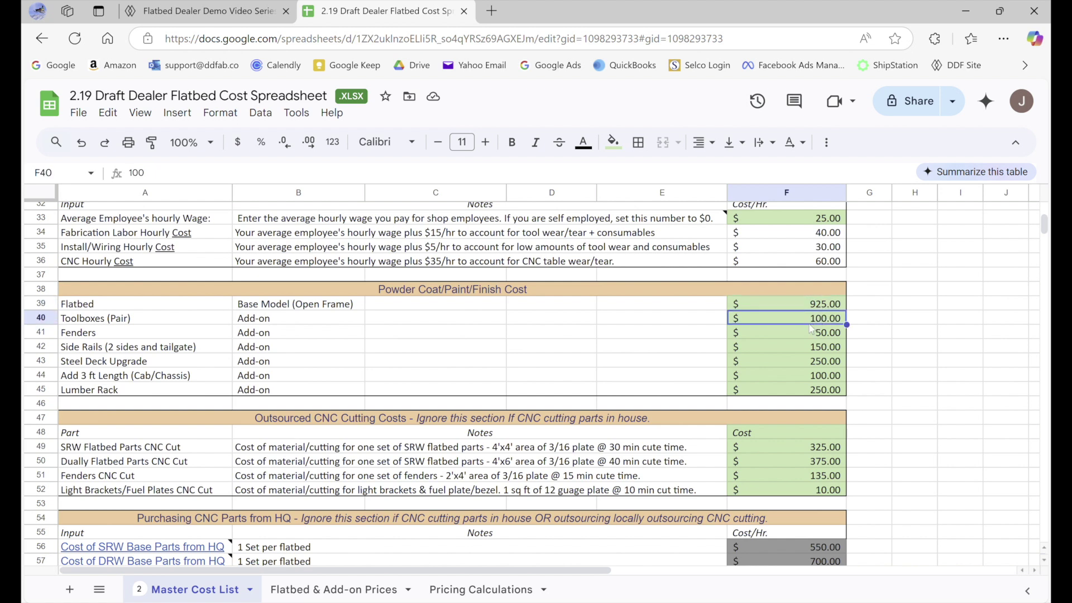
left_click(811, 335)
left_click(810, 347)
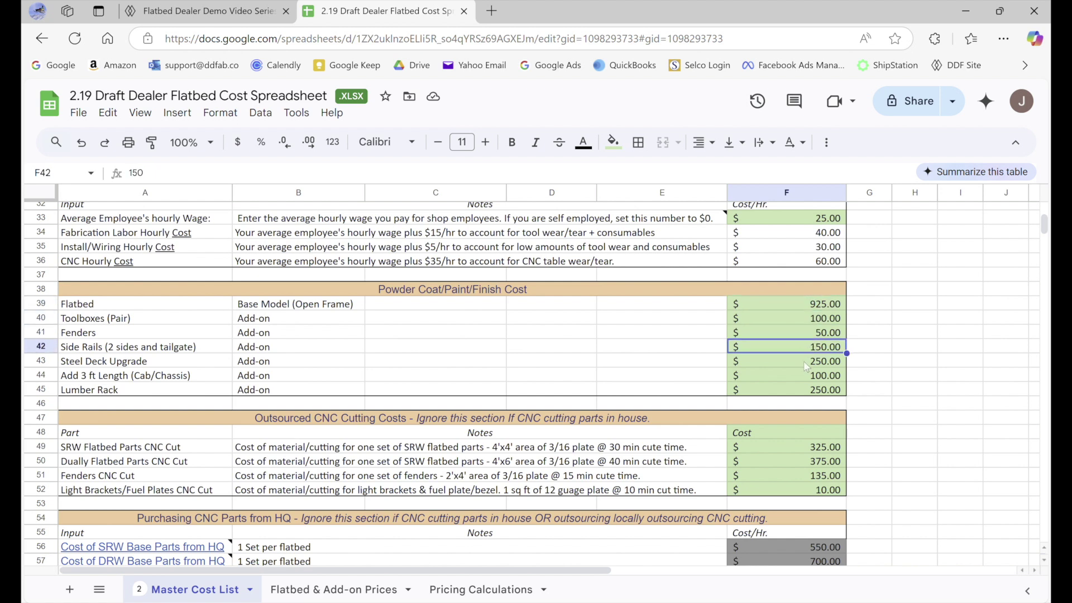
left_click(808, 363)
left_click(808, 377)
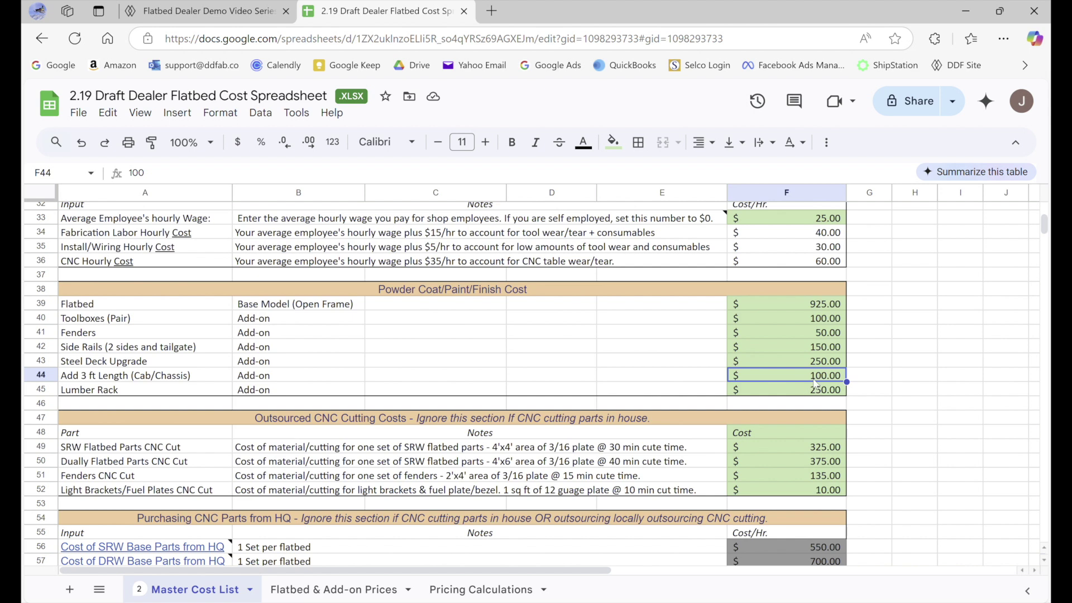
left_click(799, 390)
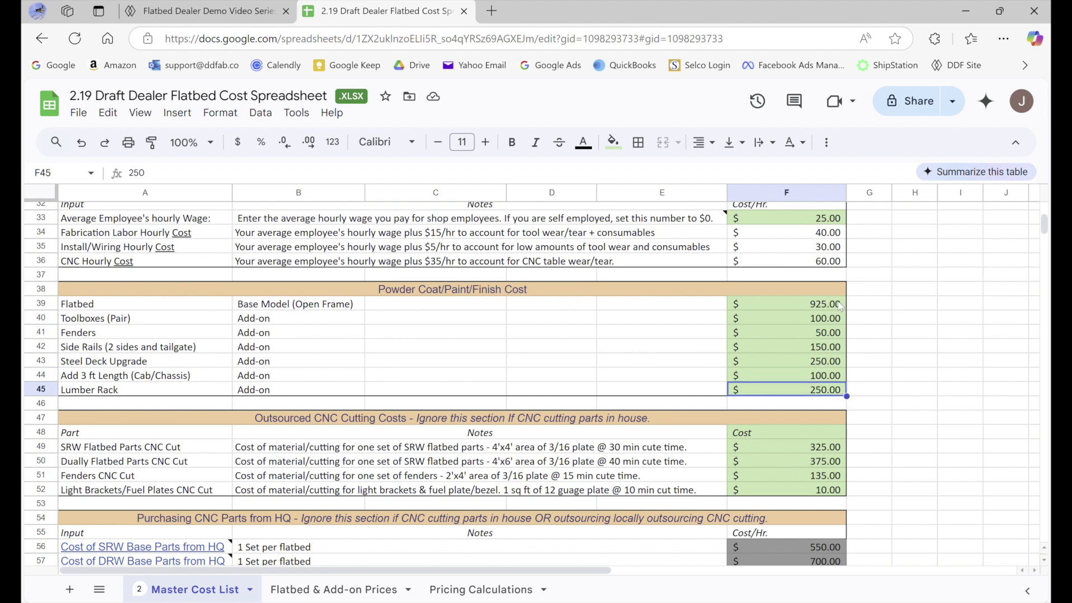
key("ctrl+Up")
key("ctrl+shift+Down")
left_click(880, 380)
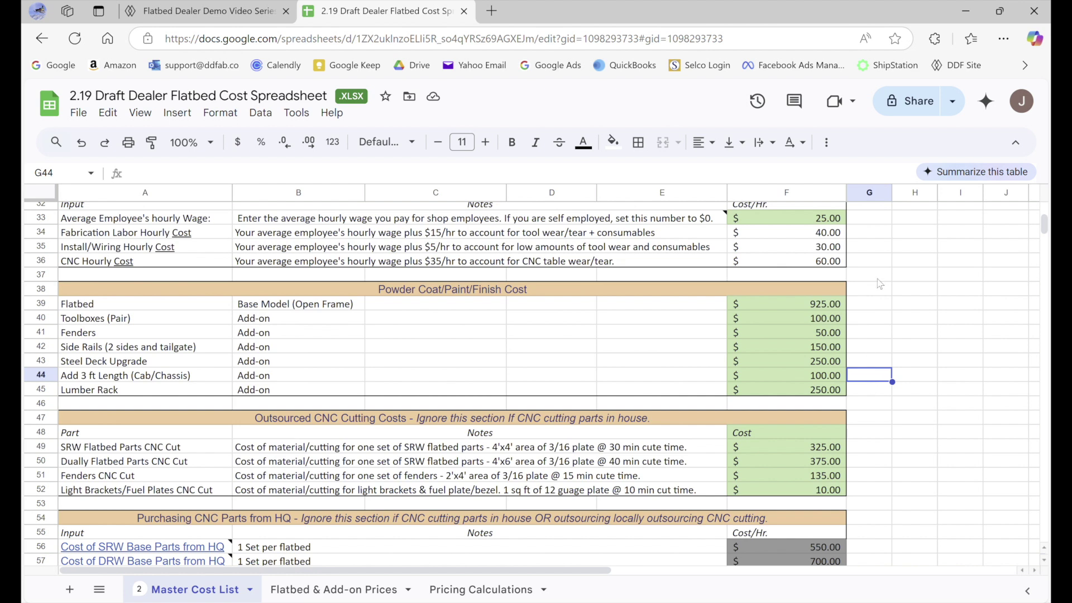
left_click(867, 305)
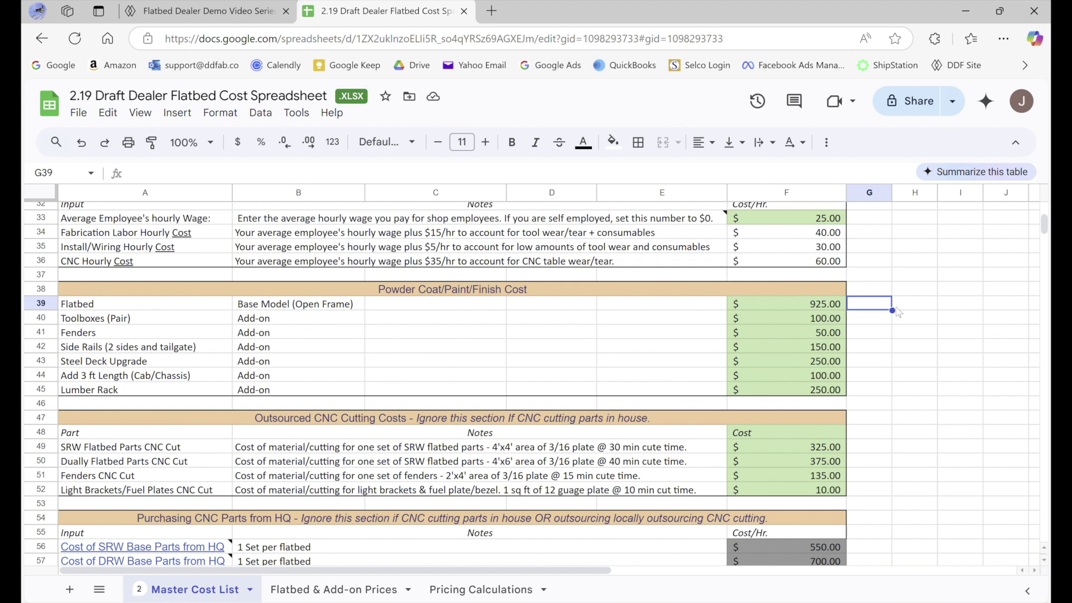
left_click(867, 306)
left_click(844, 306)
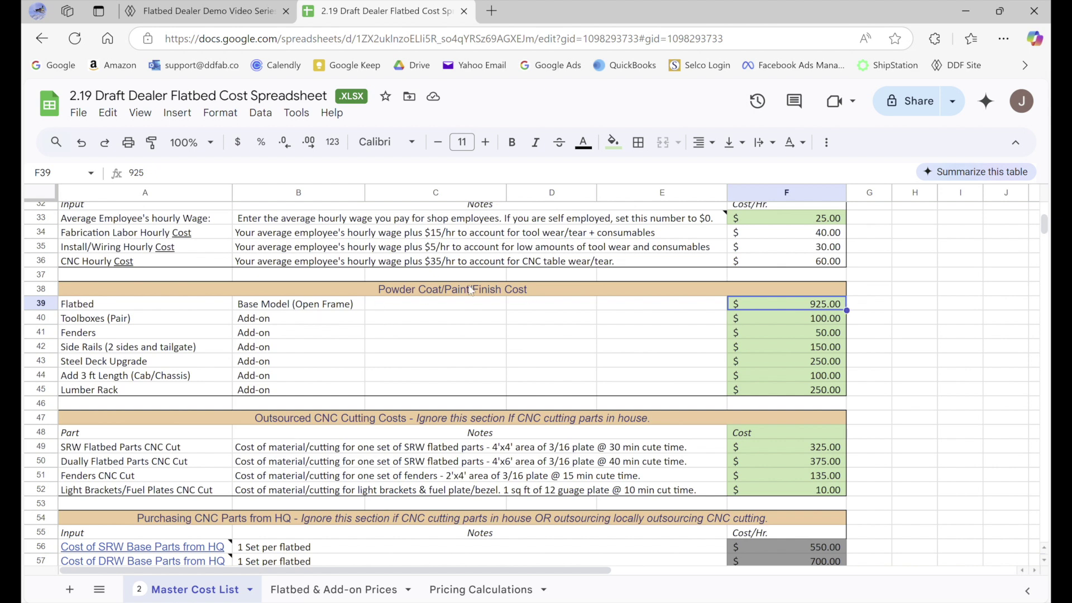
left_click(277, 307)
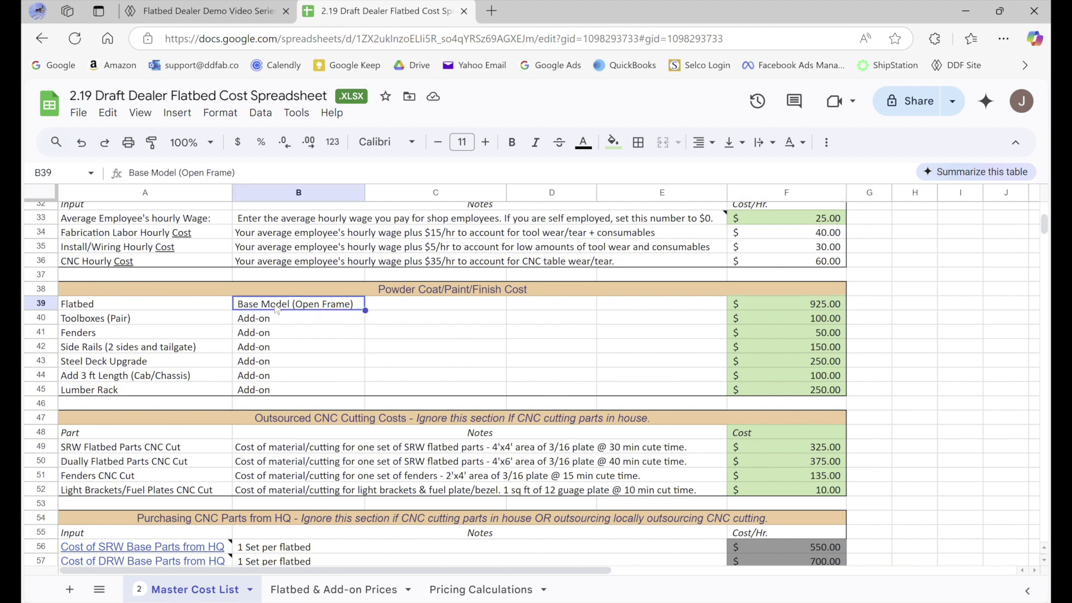
left_click(433, 310)
left_click(556, 308)
left_click(657, 306)
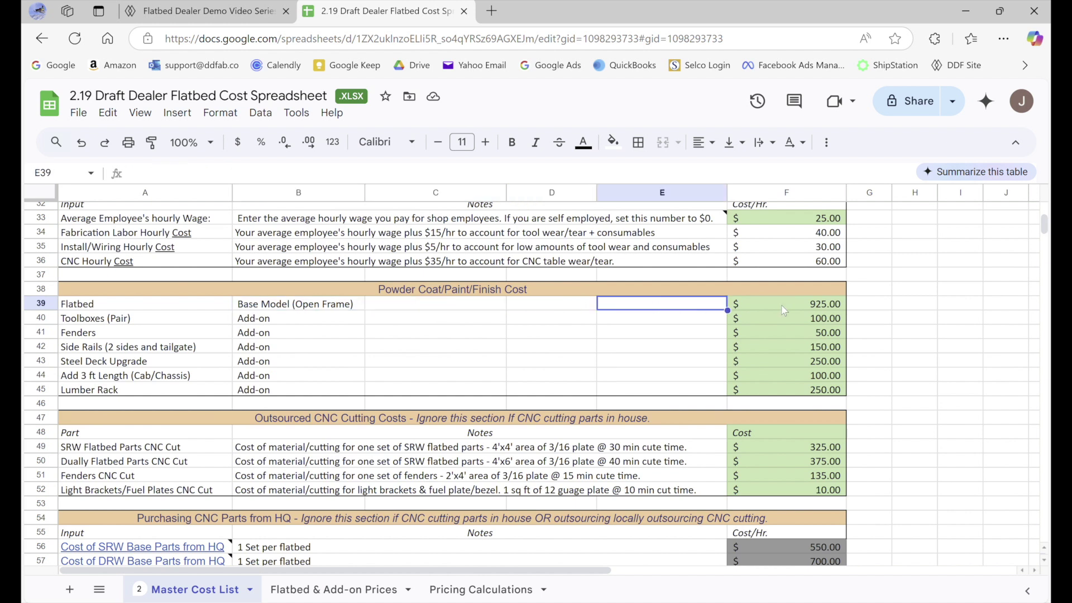
left_click(784, 308)
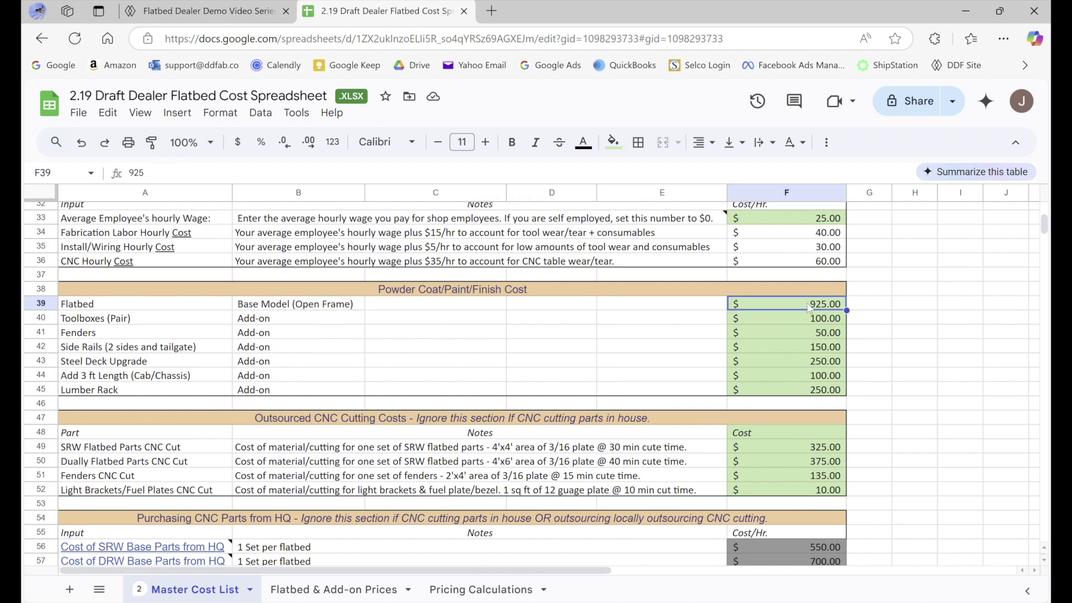
key("Down")
key("Down")
key("Down")
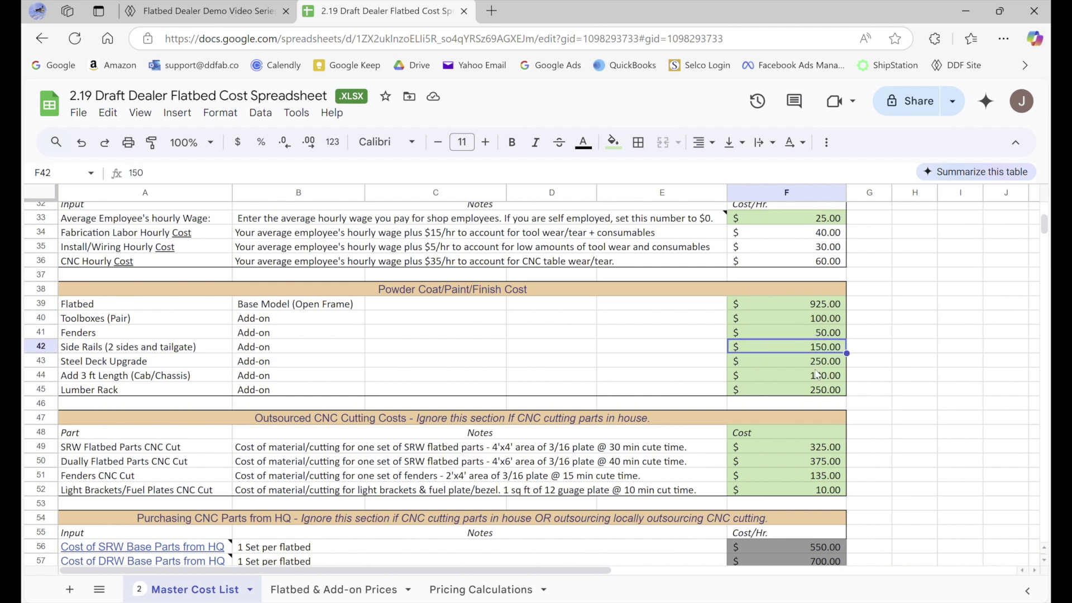
left_click(355, 309)
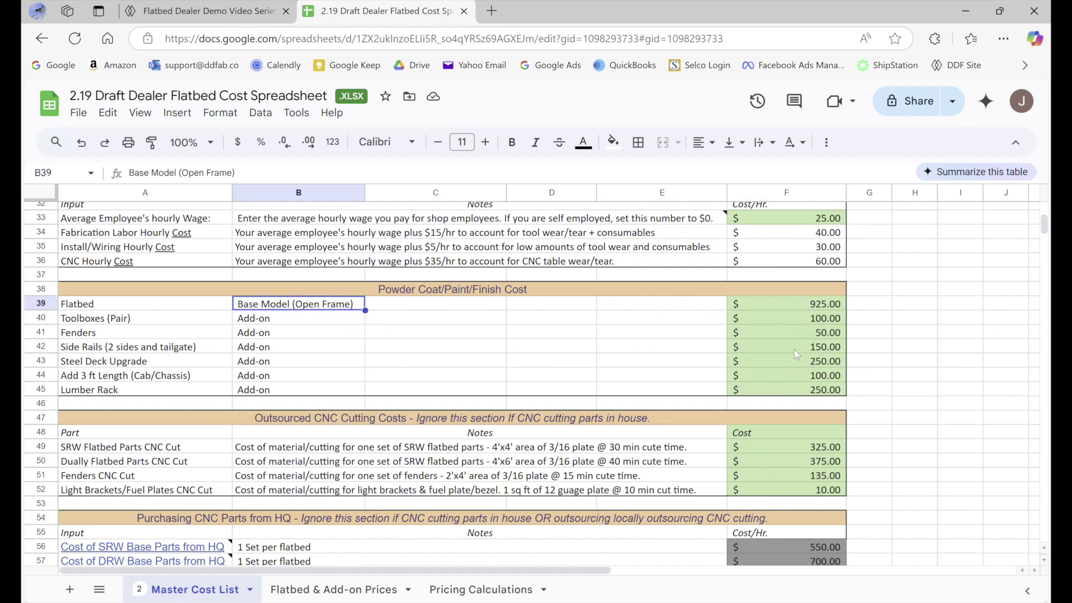
scroll(795, 351, "down", 2)
scroll(760, 356, "up", 2)
scroll(776, 352, "down", 4)
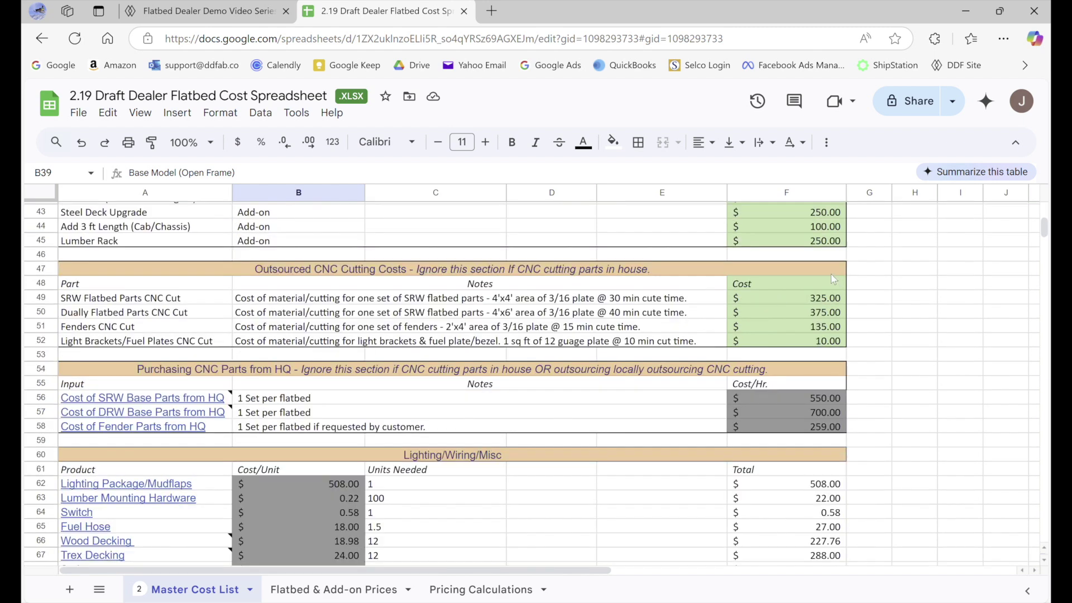
left_click_drag(831, 282, 799, 333)
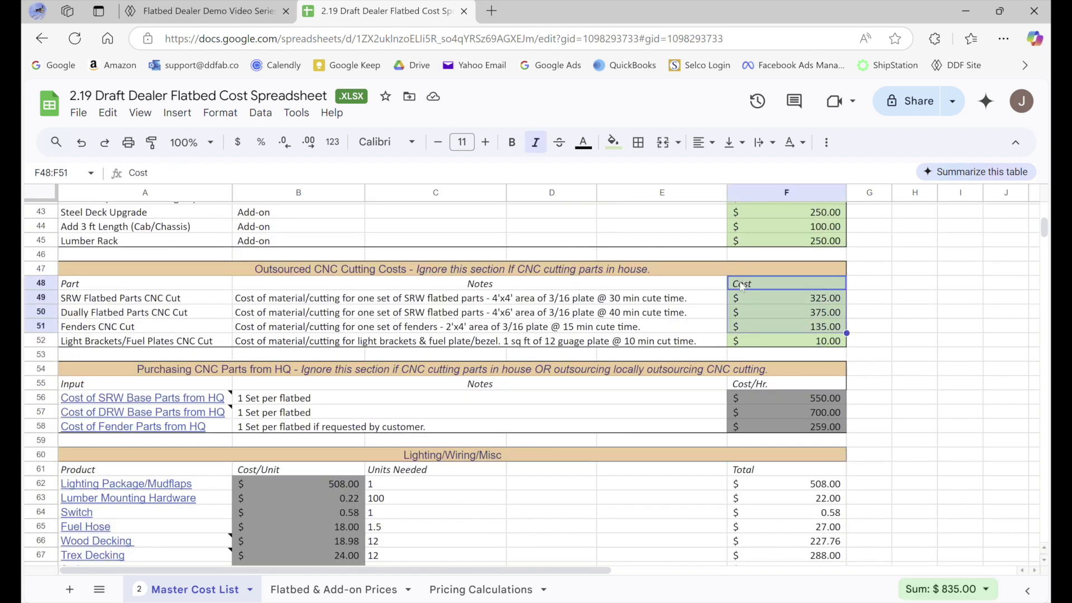
left_click(855, 315)
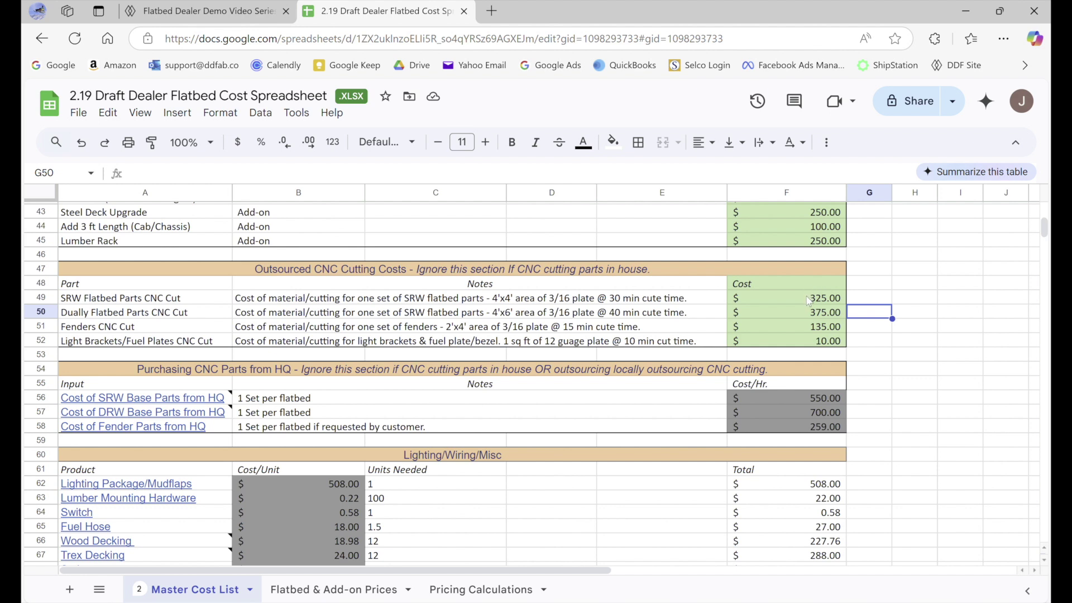
left_click_drag(809, 302, 809, 341)
left_click(872, 315)
left_click(826, 286)
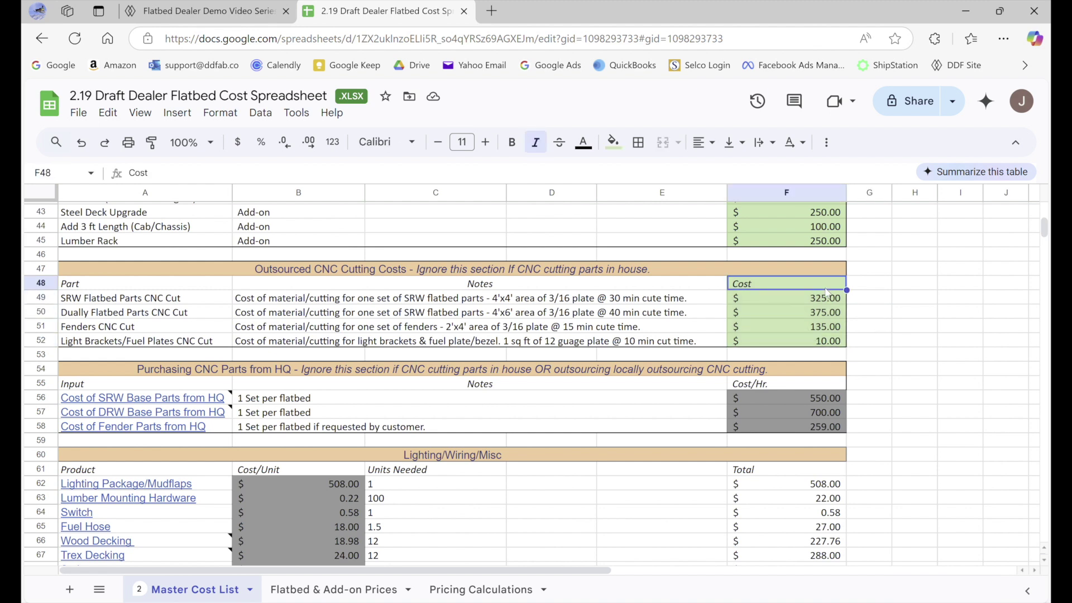
left_click(615, 298)
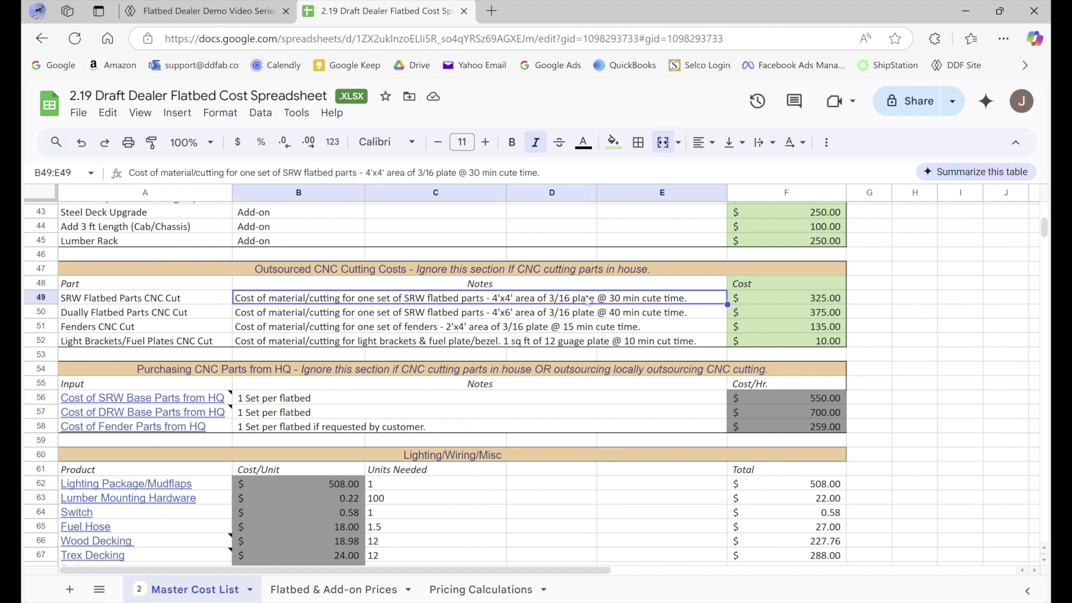
left_click(165, 300)
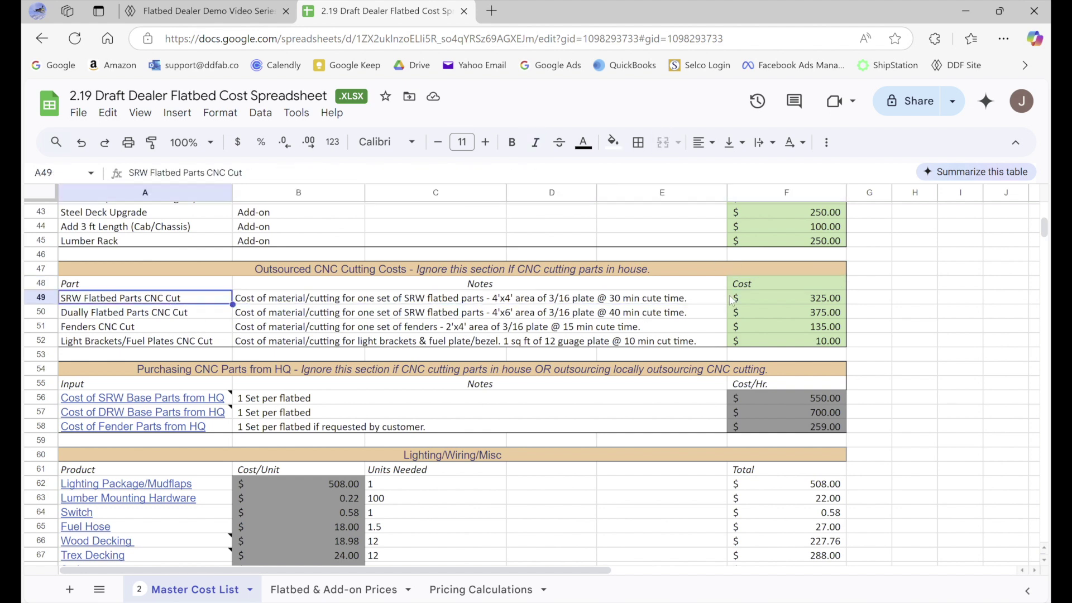
left_click(787, 301)
left_click(784, 316)
left_click(784, 329)
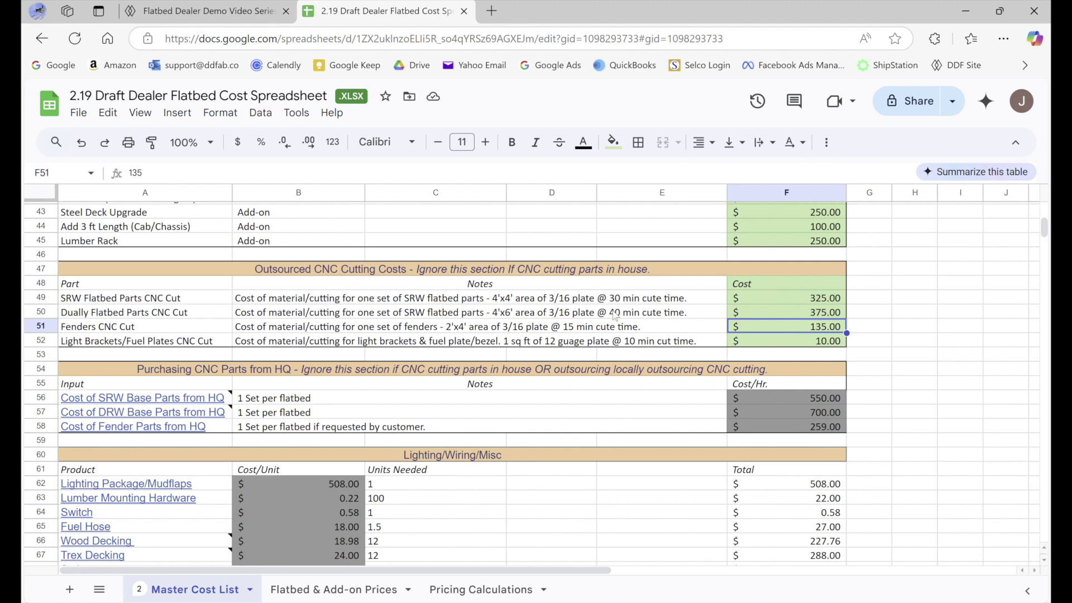
left_click(596, 301)
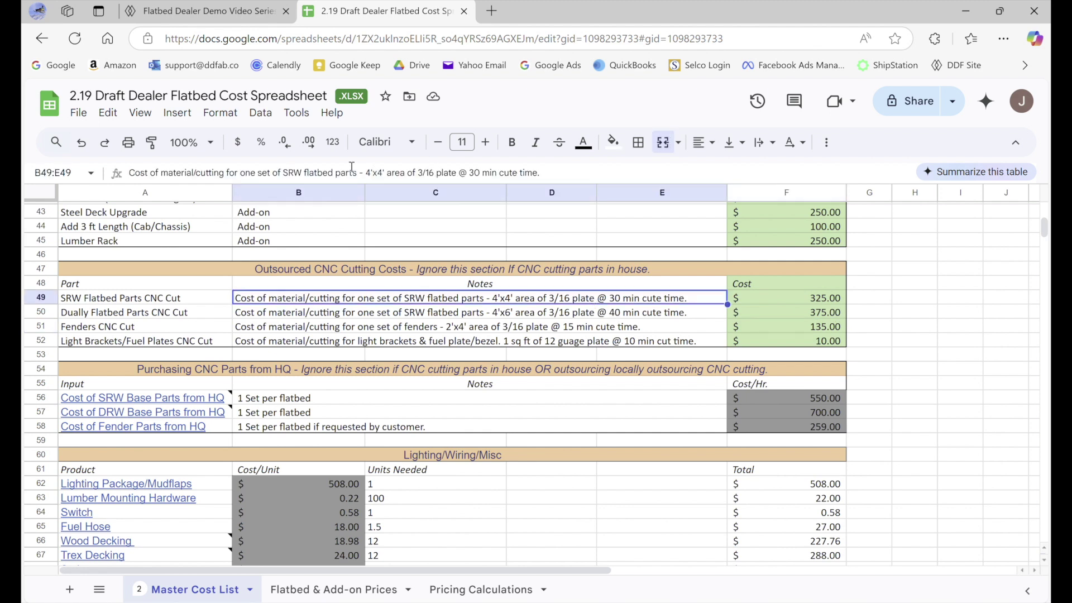
left_click_drag(369, 172, 551, 176)
left_click(554, 173)
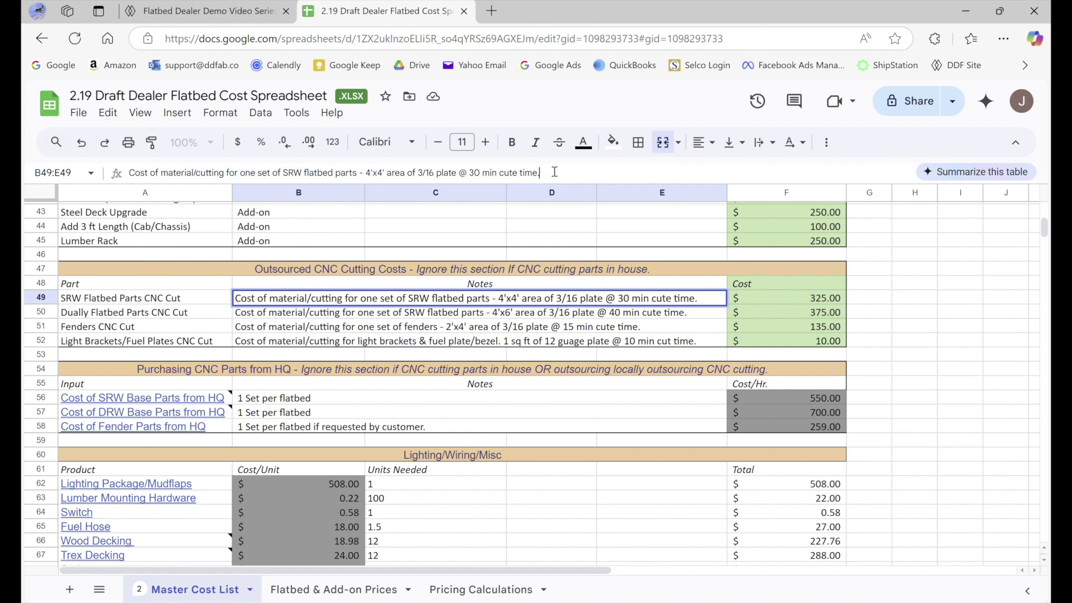
left_click(806, 299)
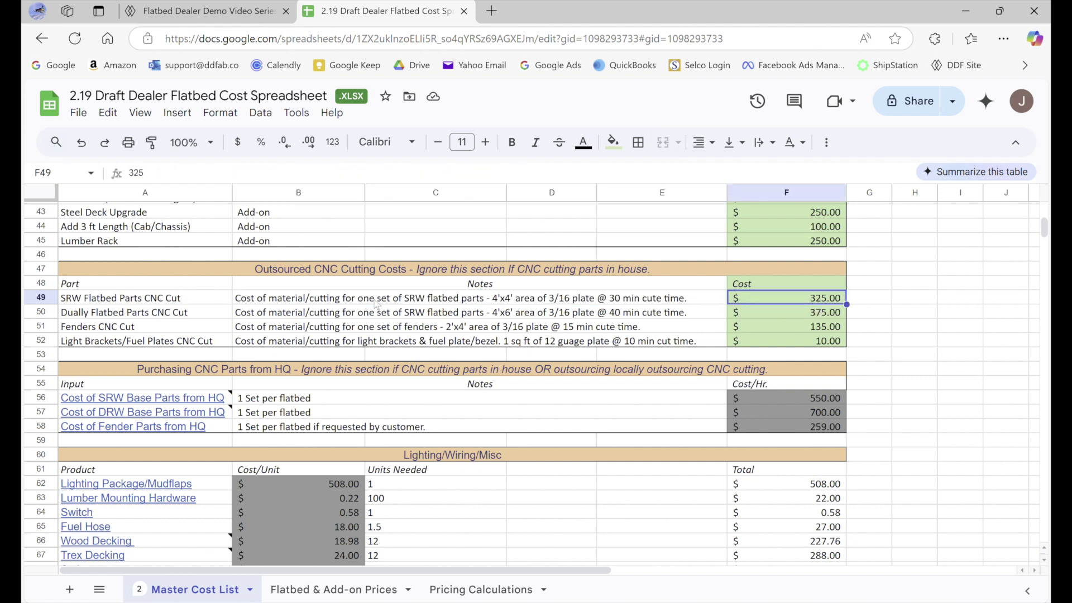
left_click(794, 316)
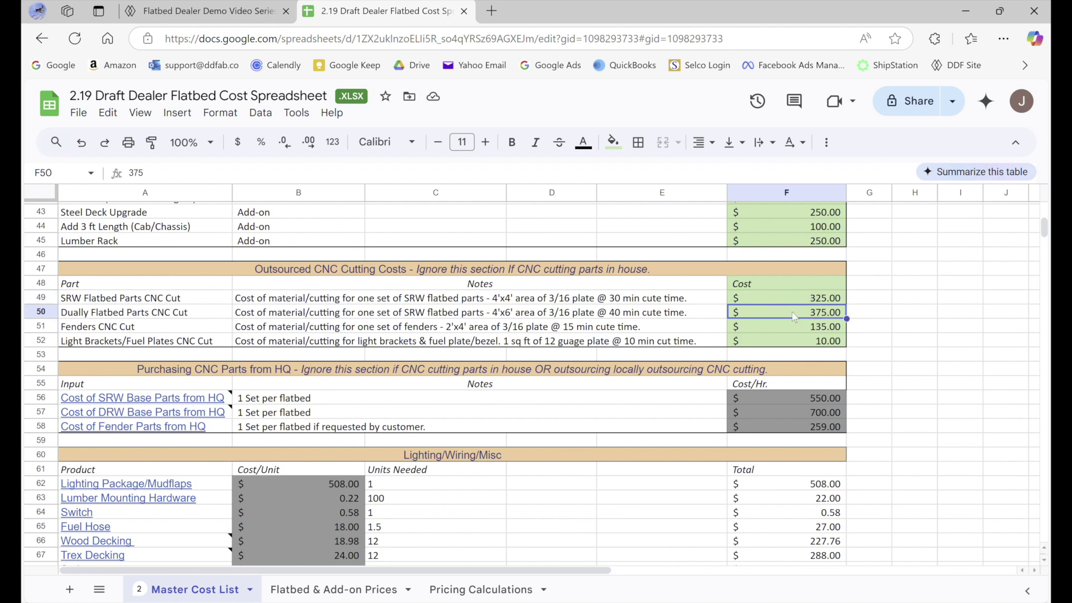
left_click(806, 327)
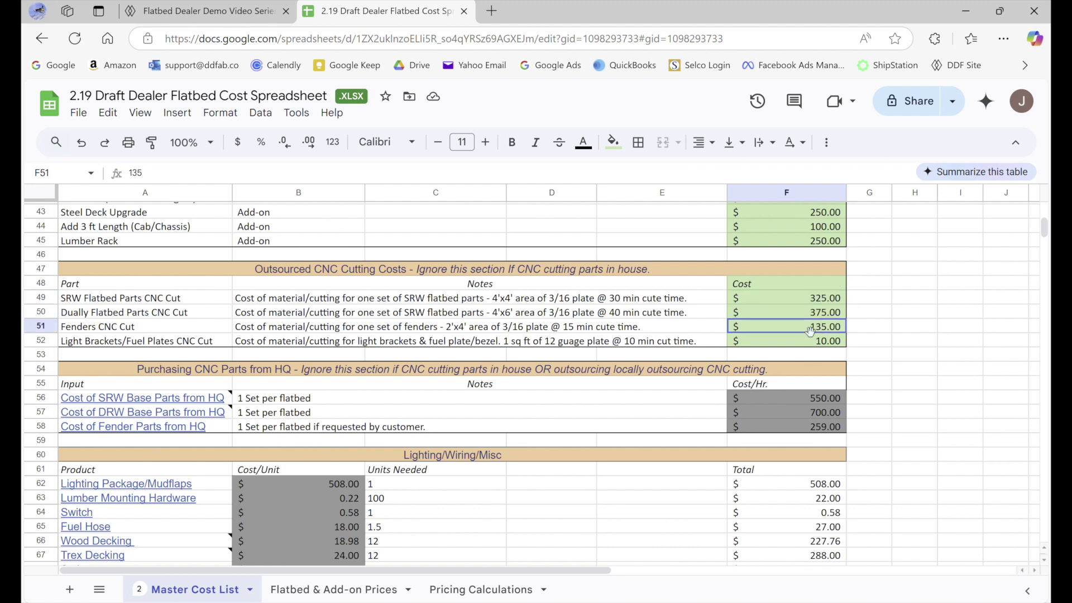
left_click(817, 345)
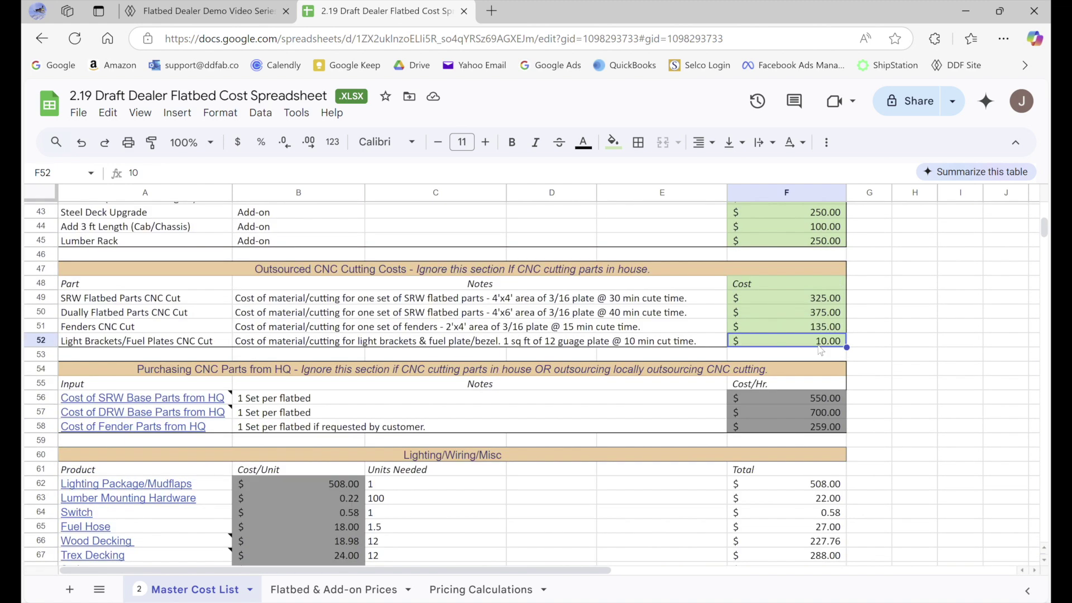
left_click(823, 298)
scroll(809, 317, "down", 2)
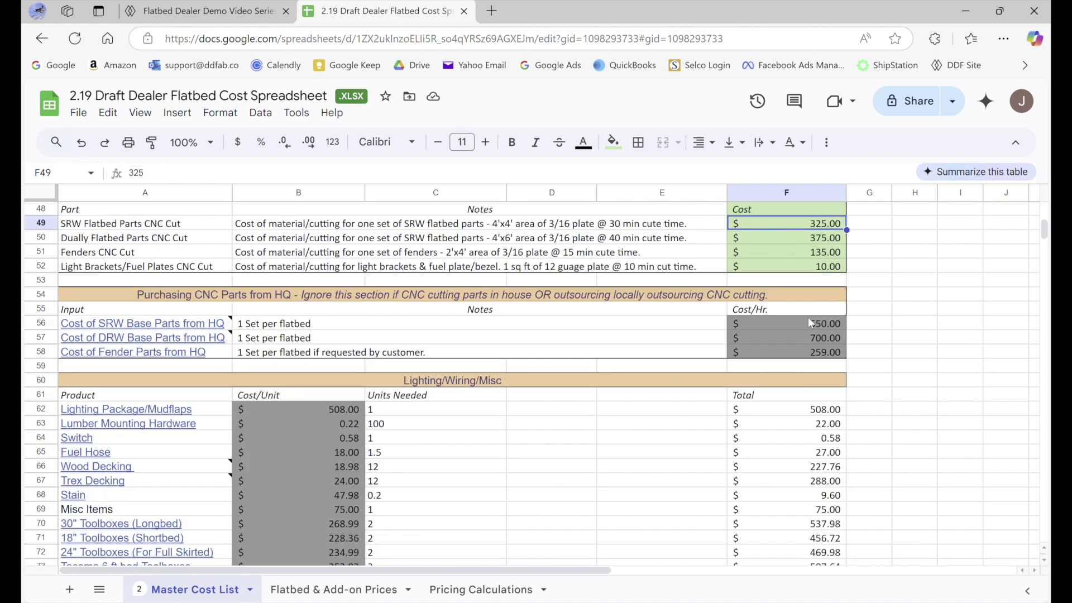
left_click(958, 337)
left_click_drag(839, 323, 826, 352)
left_click(914, 337)
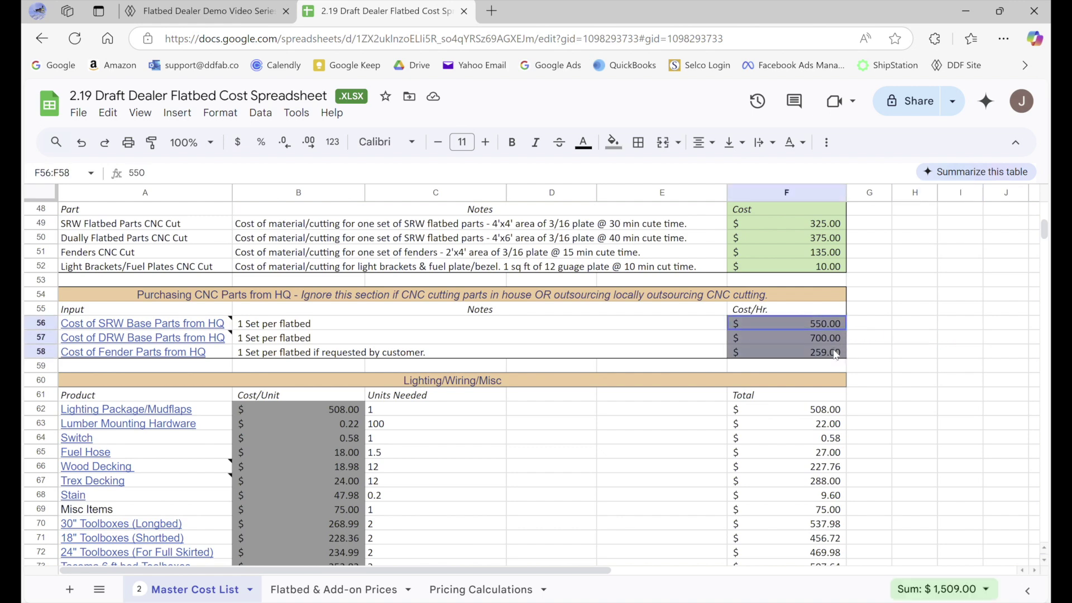
scroll(552, 352, "down", 2)
left_click_drag(350, 338, 342, 538)
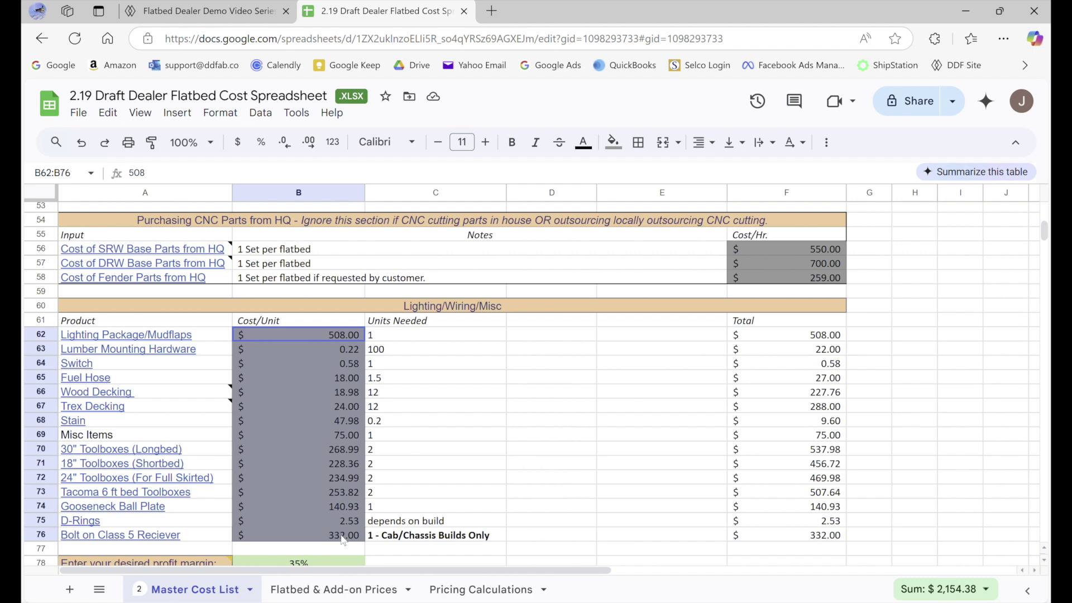
scroll(464, 492, "up", 2)
left_click(896, 353)
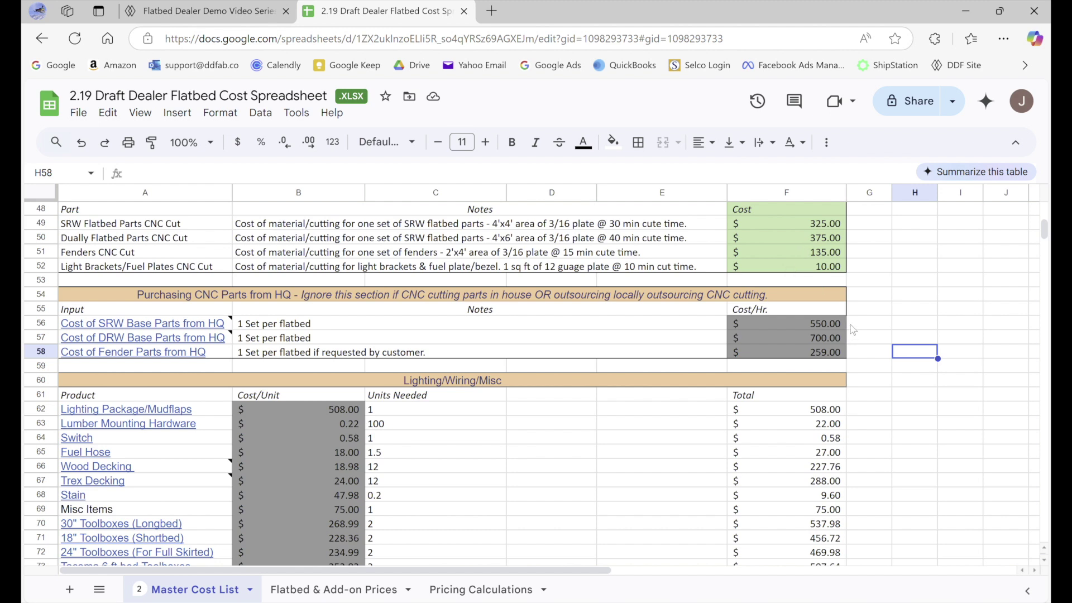
left_click_drag(816, 323, 812, 353)
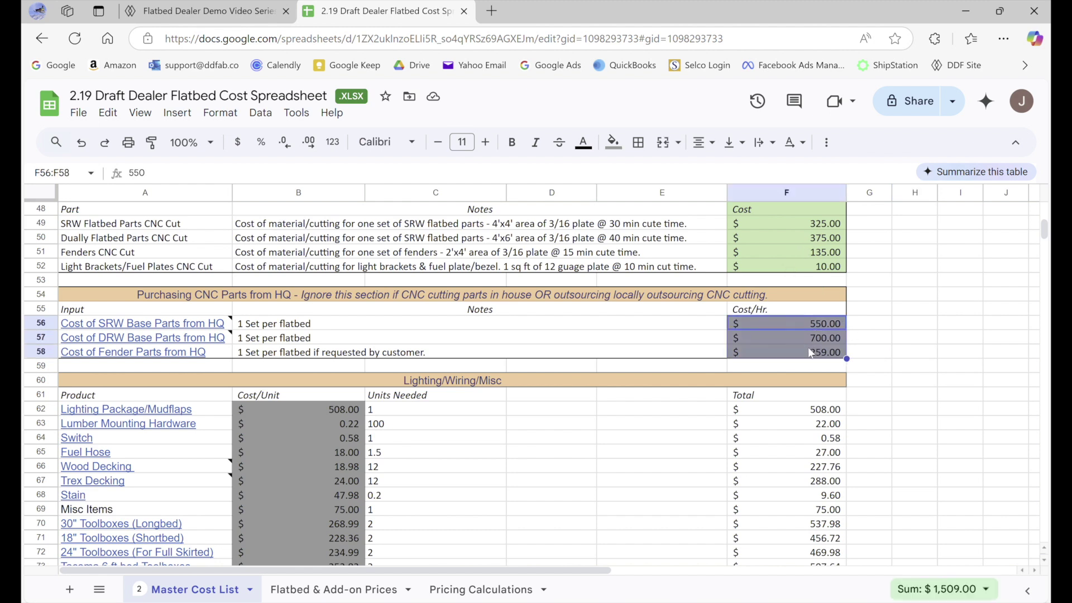
left_click(915, 315)
left_click(665, 301)
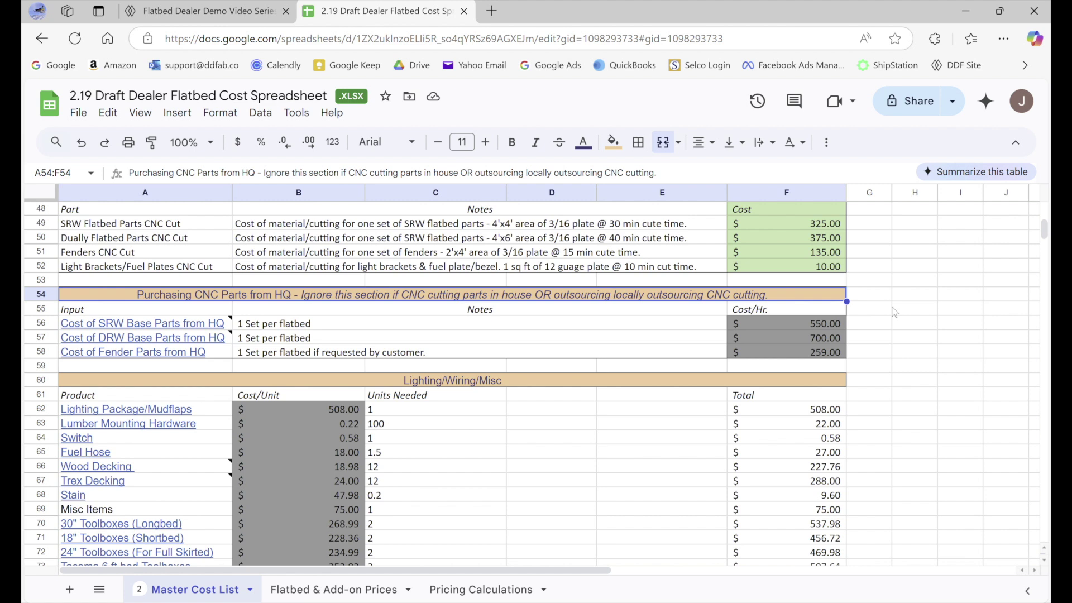
left_click(819, 329)
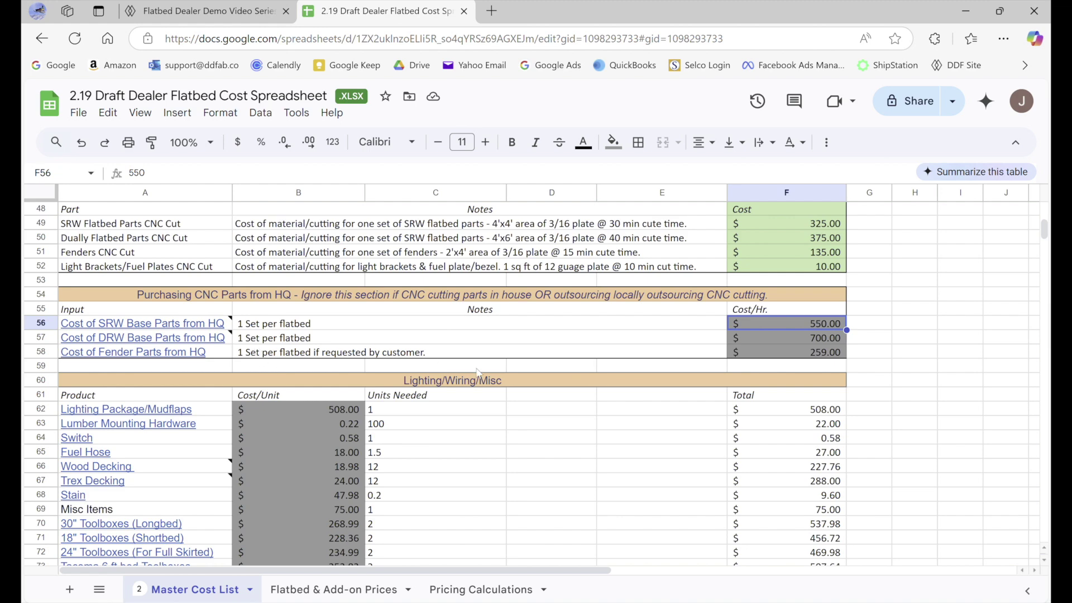
scroll(913, 417, "up", 2)
scroll(828, 403, "up", 2)
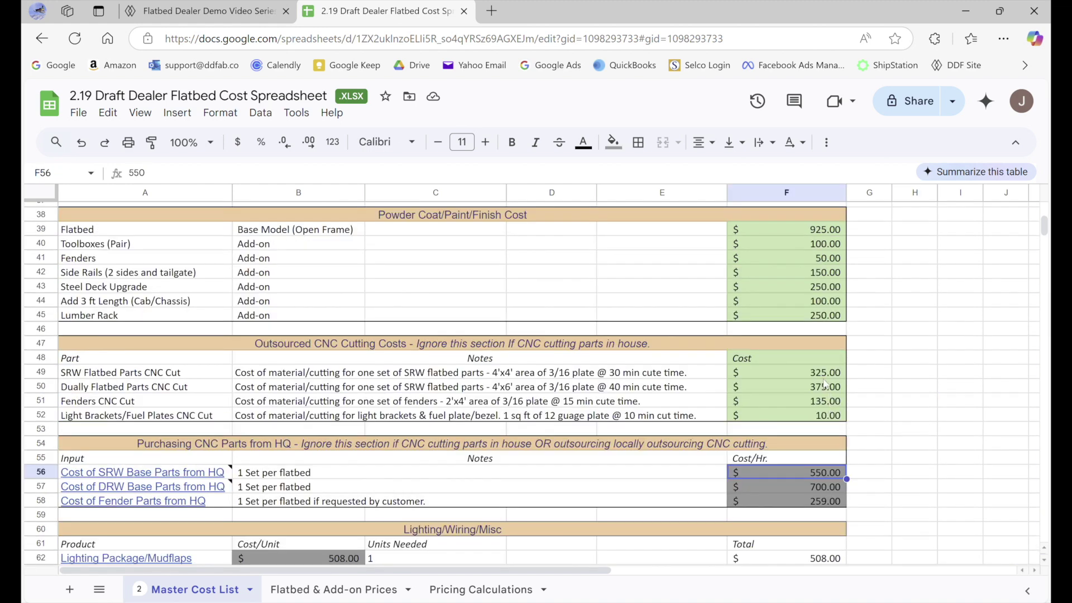
left_click_drag(826, 373, 816, 420)
left_click(872, 412)
scroll(874, 413, "down", 2)
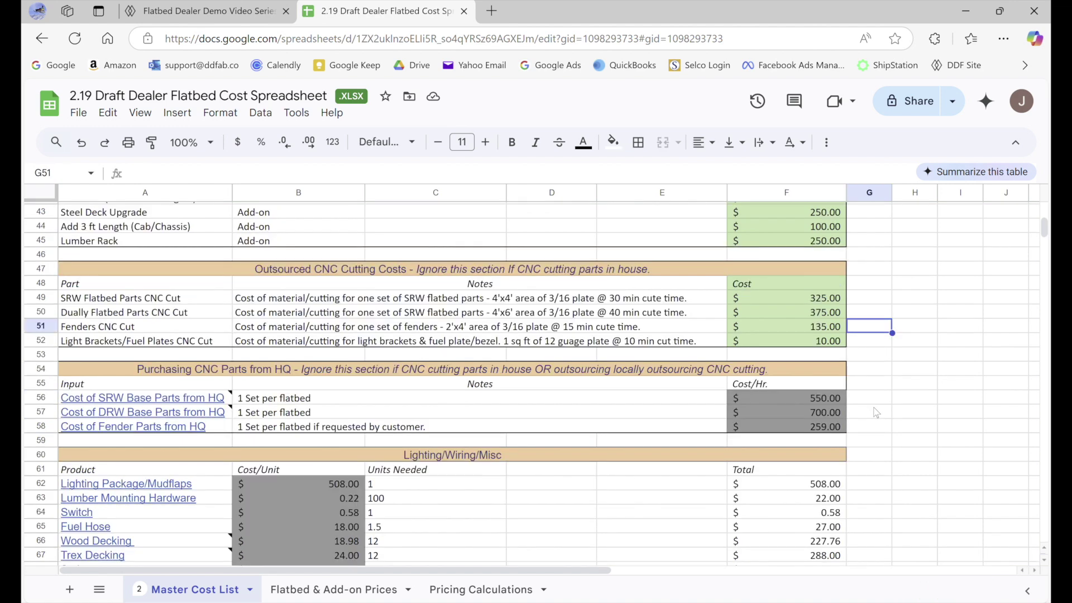
left_click(810, 400)
left_click_drag(811, 413, 809, 428)
left_click(858, 370)
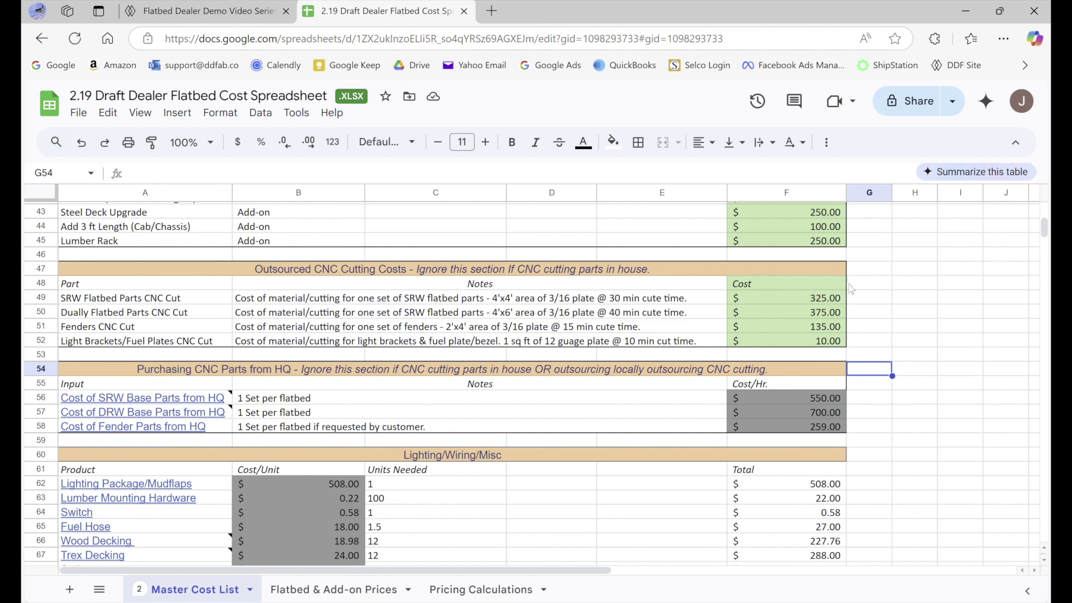
left_click_drag(824, 297, 825, 340)
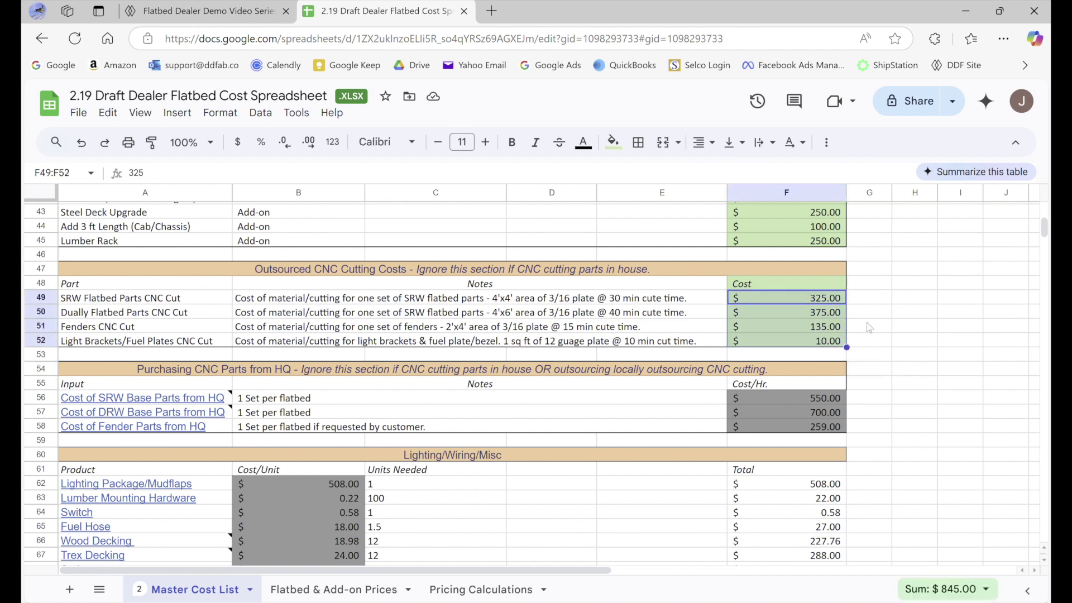
left_click(865, 301)
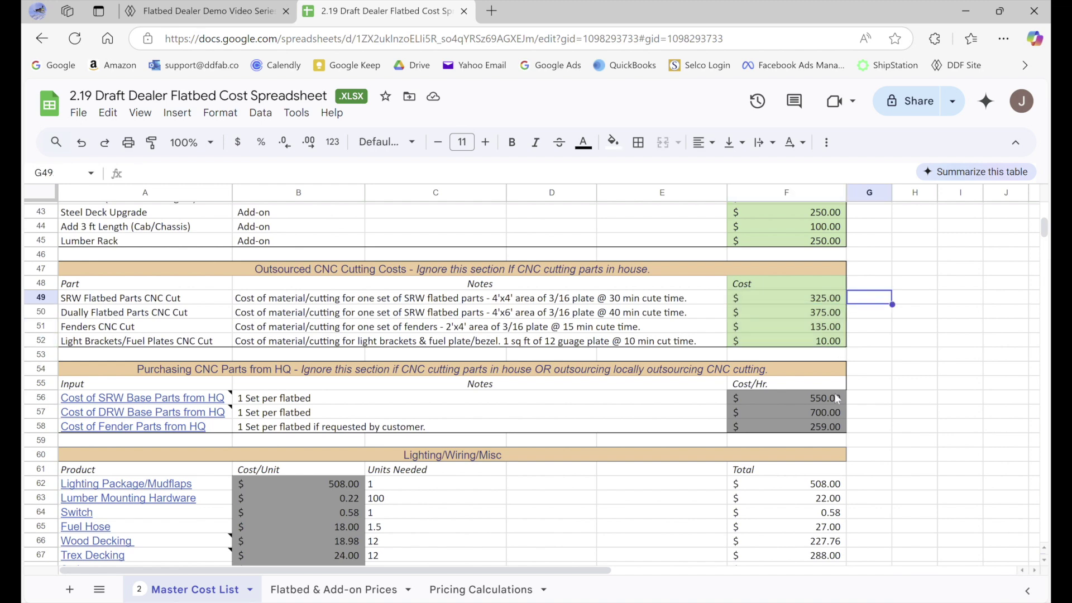
left_click_drag(836, 398, 827, 428)
scroll(842, 387, "down", 2)
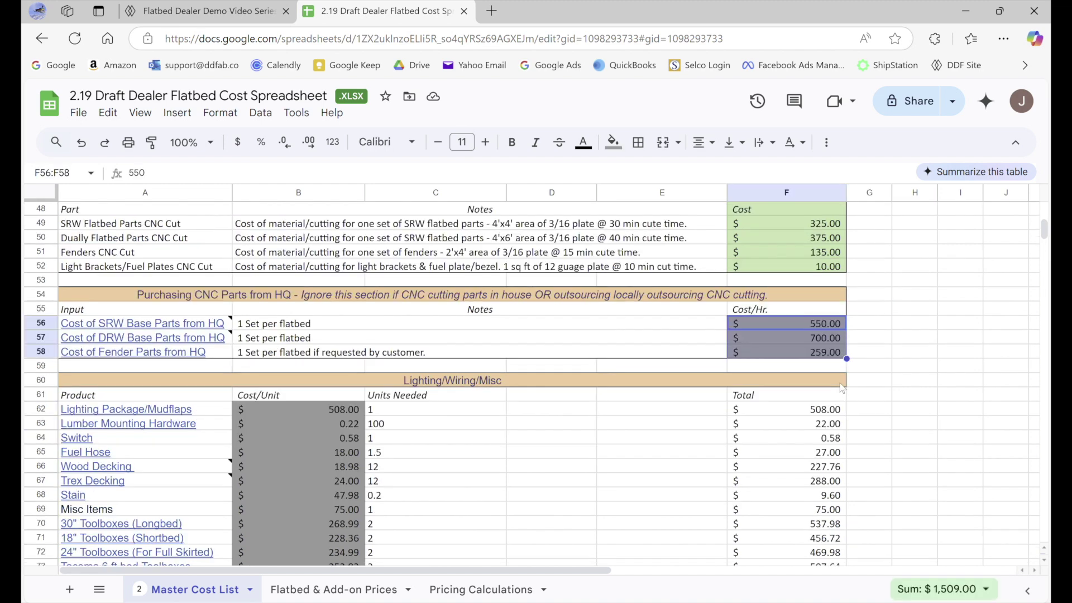
scroll(842, 388, "up", 2)
scroll(816, 327, "down", 4)
scroll(808, 312, "down", 2)
left_click_drag(329, 260, 315, 464)
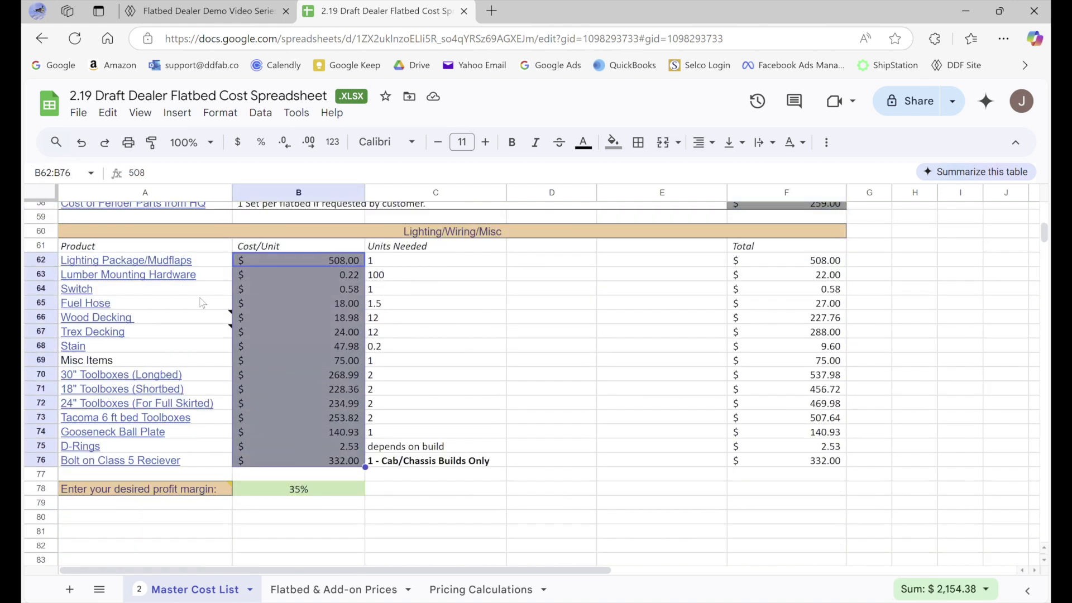
left_click(441, 261)
left_click(358, 265)
mouse_move(179, 265)
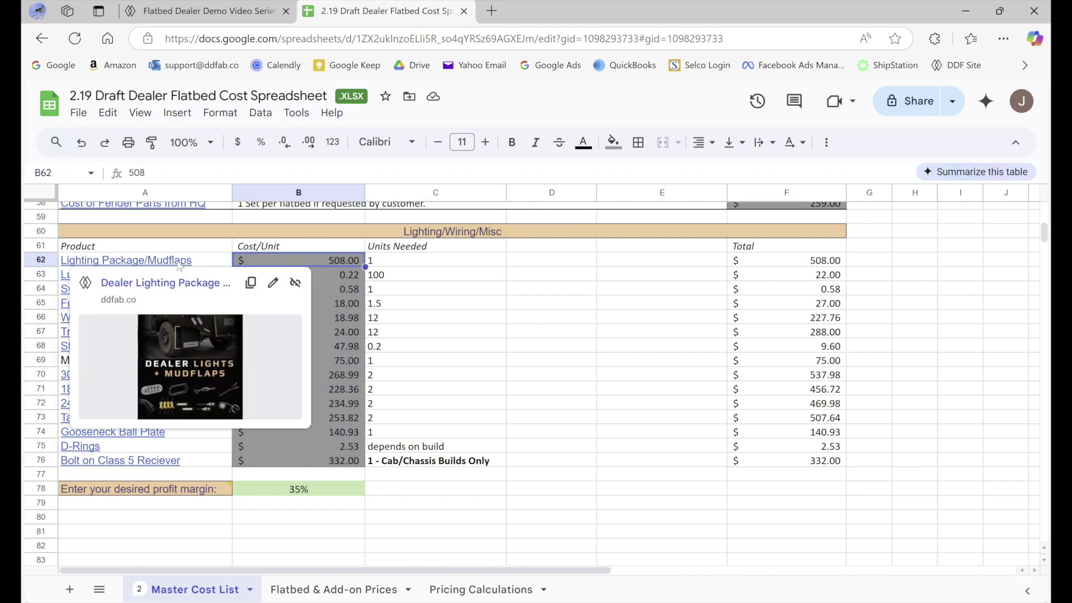
left_click(429, 301)
left_click(323, 277)
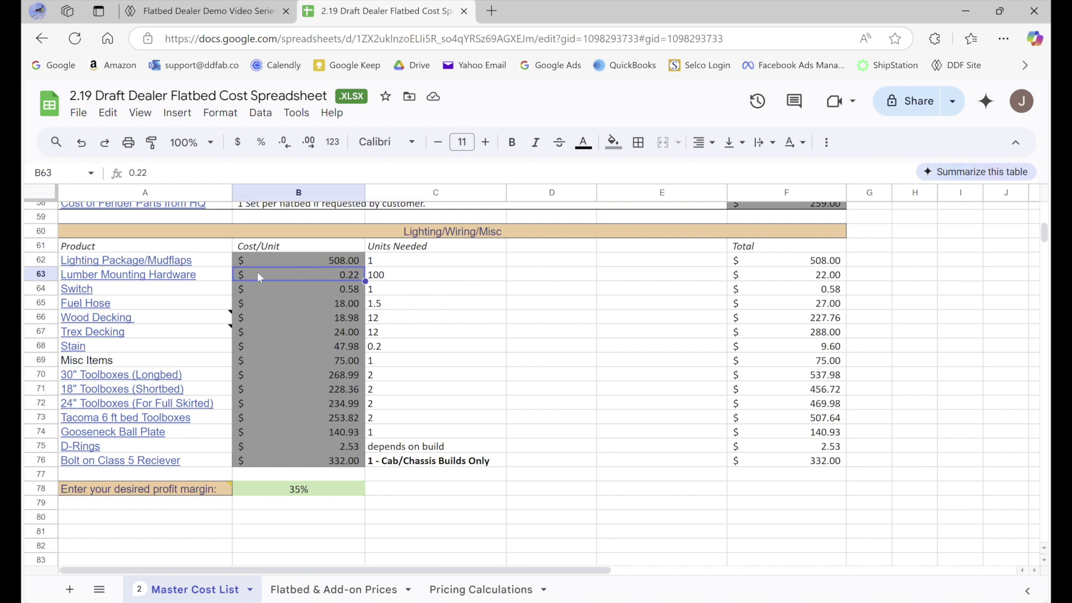
left_click(459, 293)
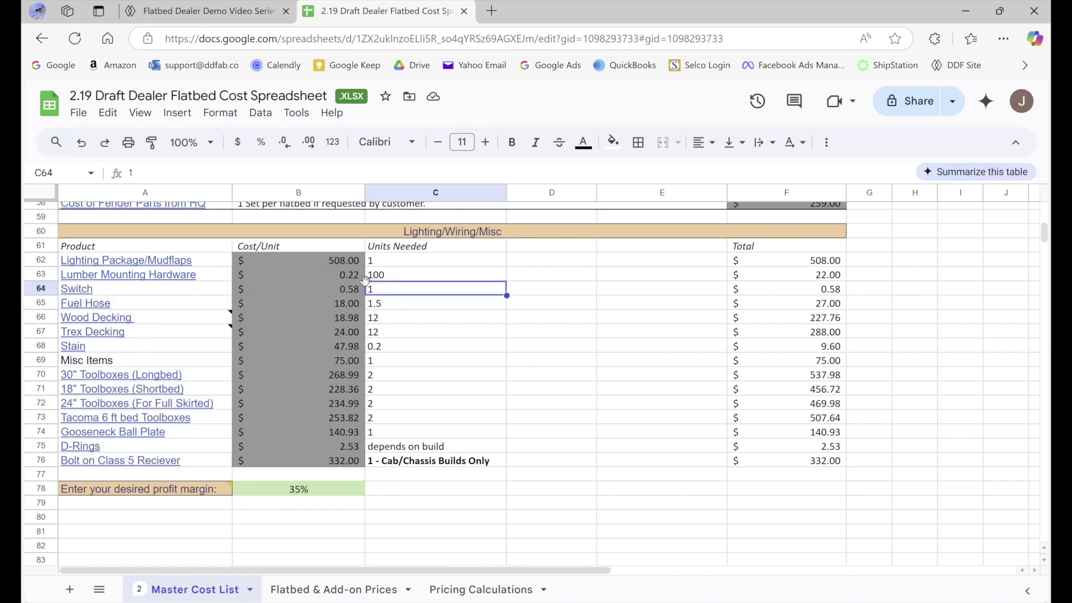
left_click_drag(357, 262, 340, 461)
left_click(335, 446)
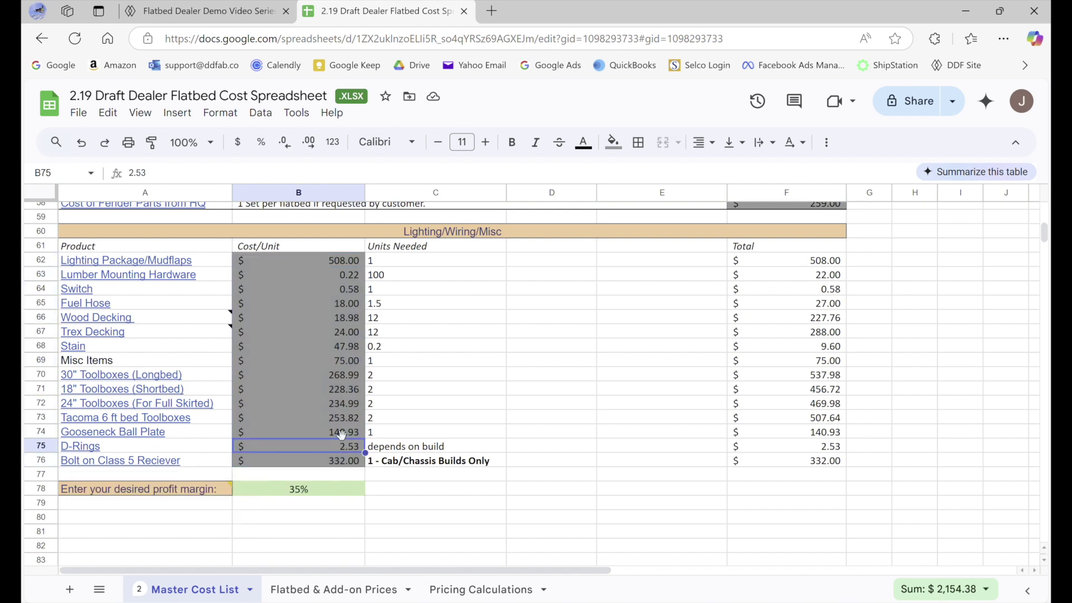
left_click(377, 346)
left_click(339, 263)
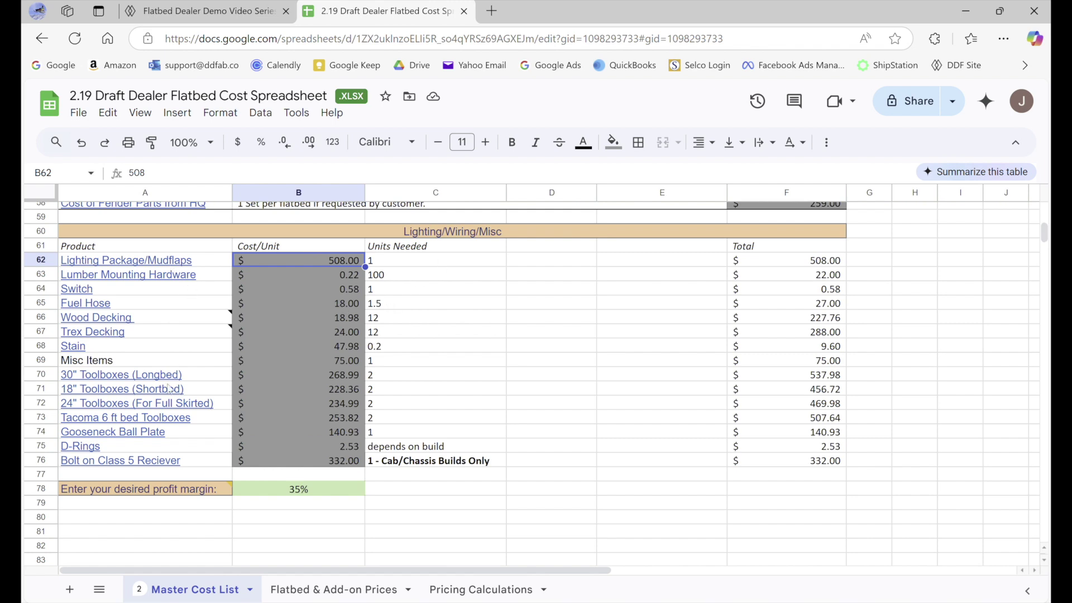
mouse_move(181, 383)
left_click(341, 380)
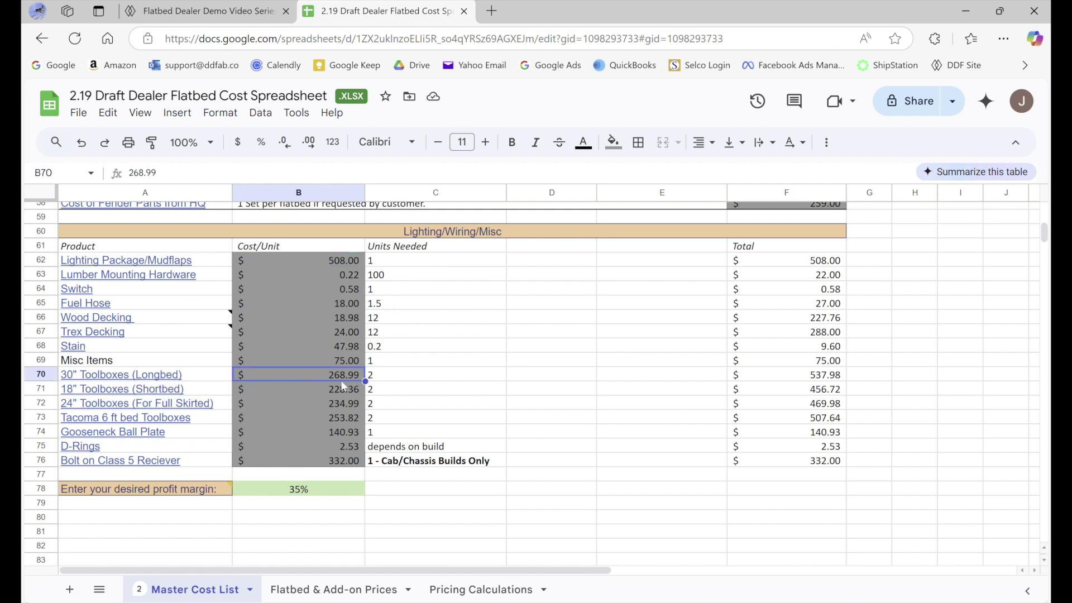
left_click(336, 390)
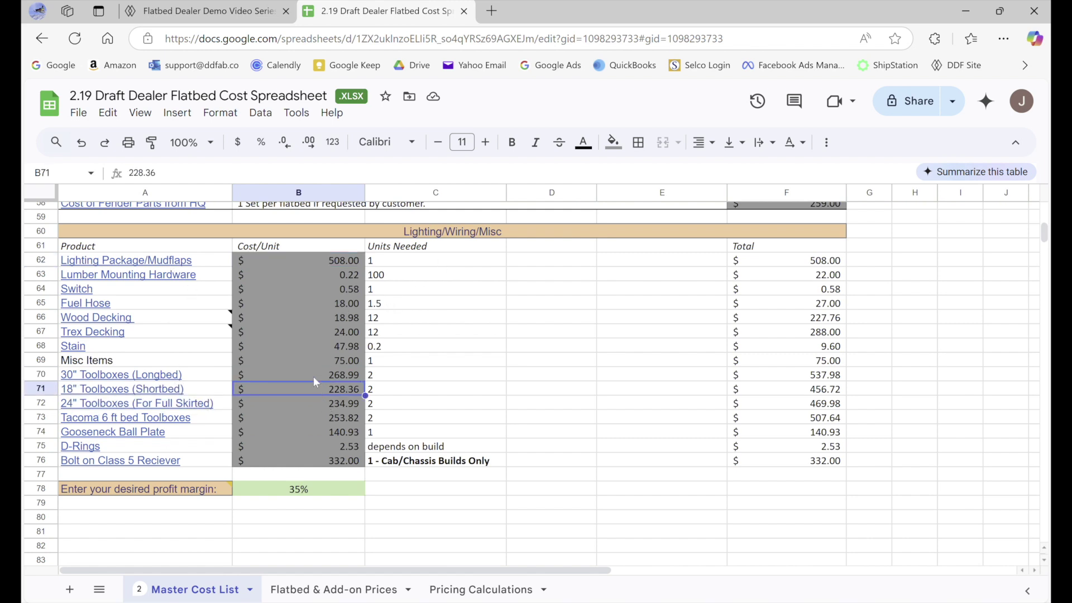
left_click(313, 377)
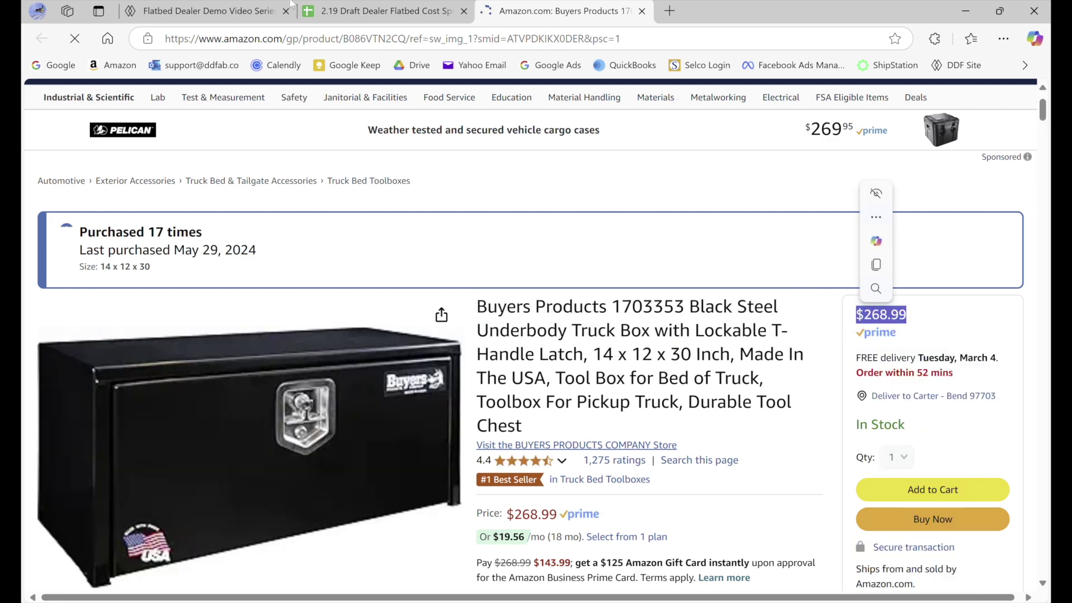
Step: Back in the spreadsheet, inspect the toolbox units needed and the 268.99 Longbed toolbox cost
left_click(363, 16)
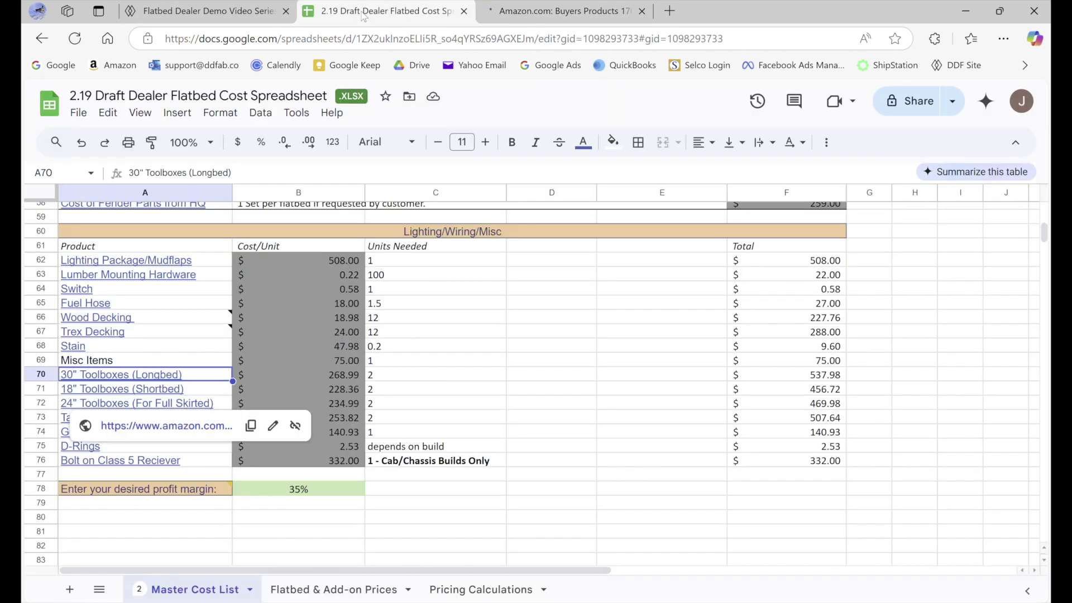
left_click(391, 385)
left_click(395, 379)
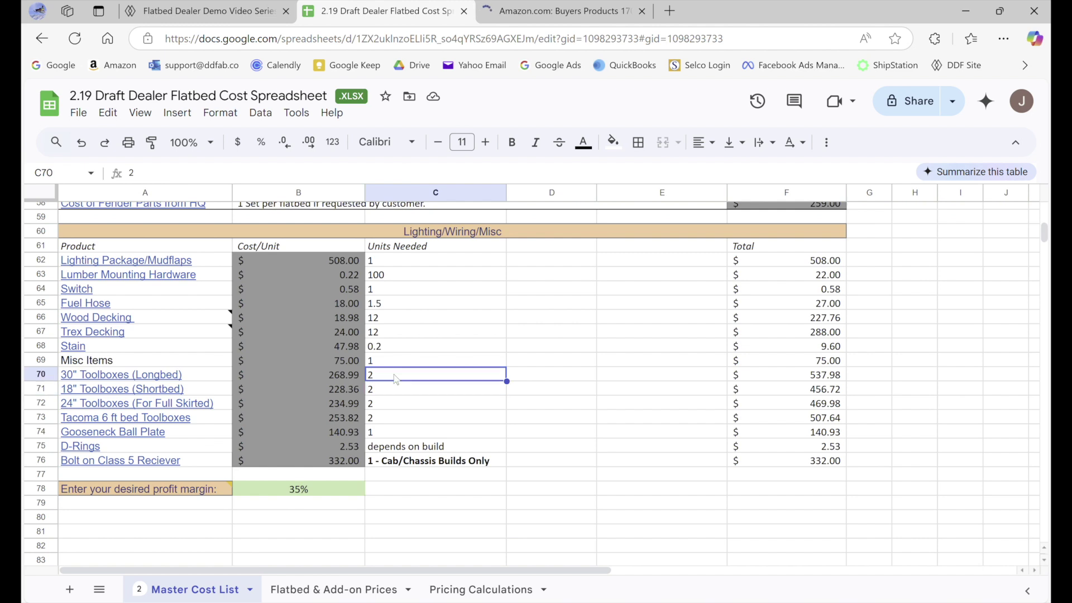
left_click(327, 376)
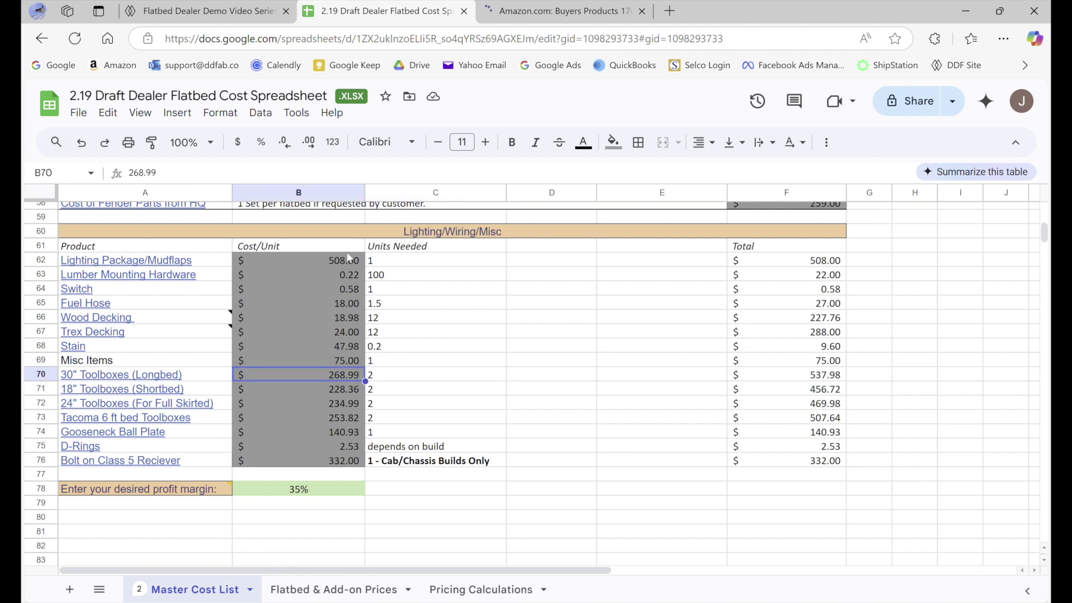
scroll(353, 346, "down", 2)
left_click(351, 501)
Step: Inspect the 35% desired profit margin cell and its neighbouring cells
left_click(330, 416)
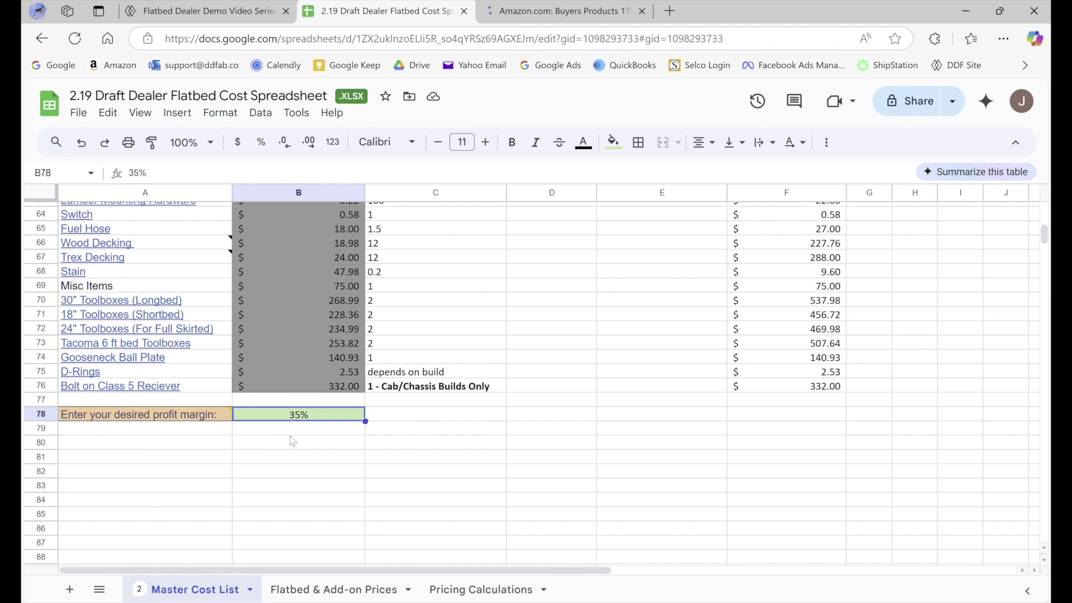
left_click(372, 414)
key("Left")
left_click(404, 422)
key("Left")
left_click(391, 420)
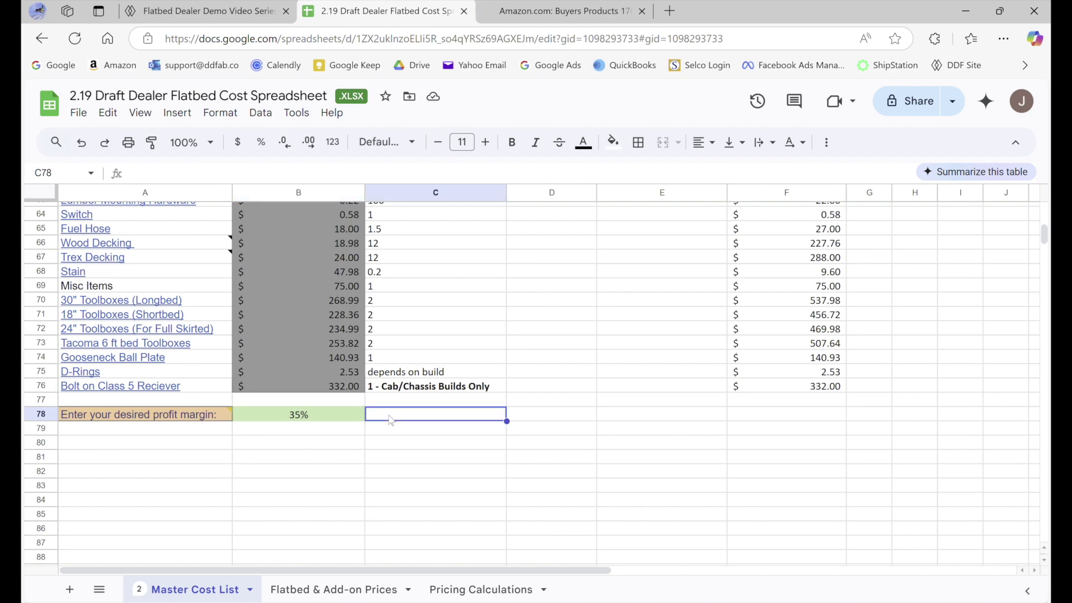
scroll(391, 420, "up", 2)
scroll(391, 420, "down", 2)
scroll(391, 420, "up", 2)
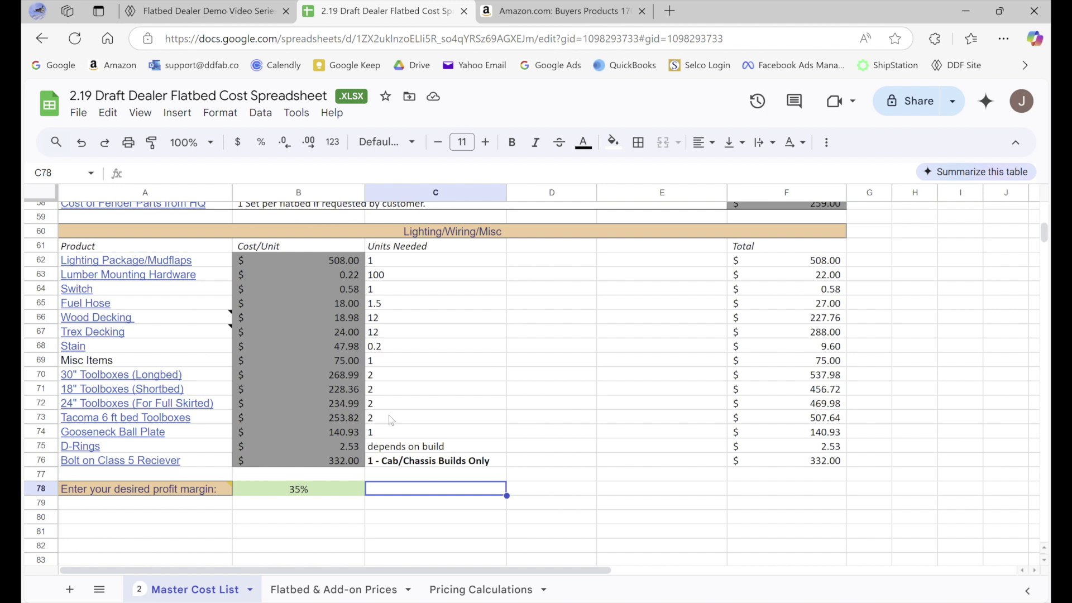
scroll(391, 420, "down", 4)
left_click(316, 340)
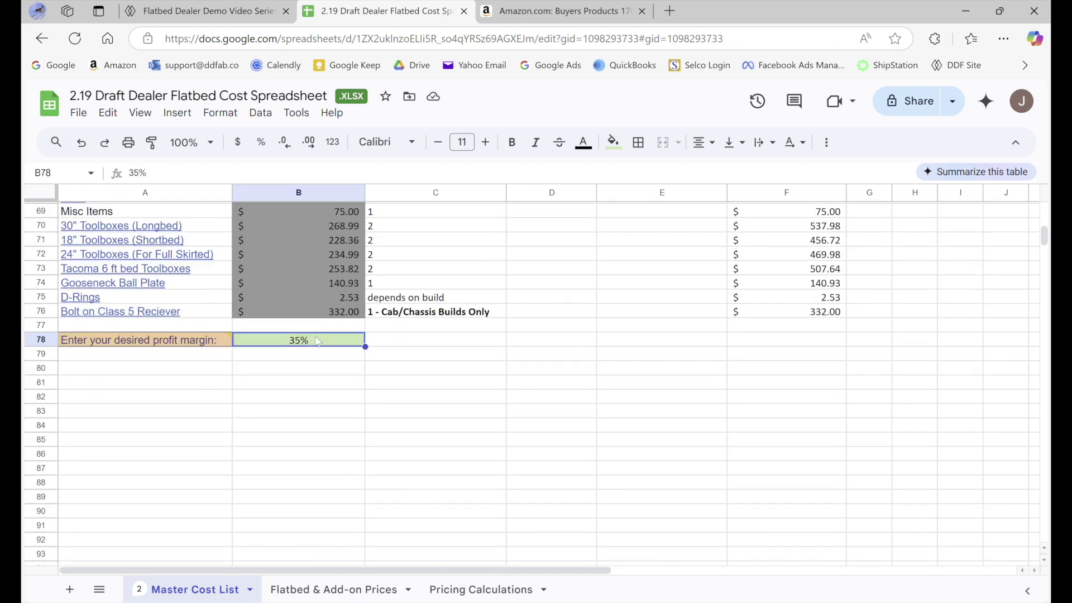
Step: Locate and select the average employee hourly wage on the Master Cost List
scroll(390, 374, "up", 4)
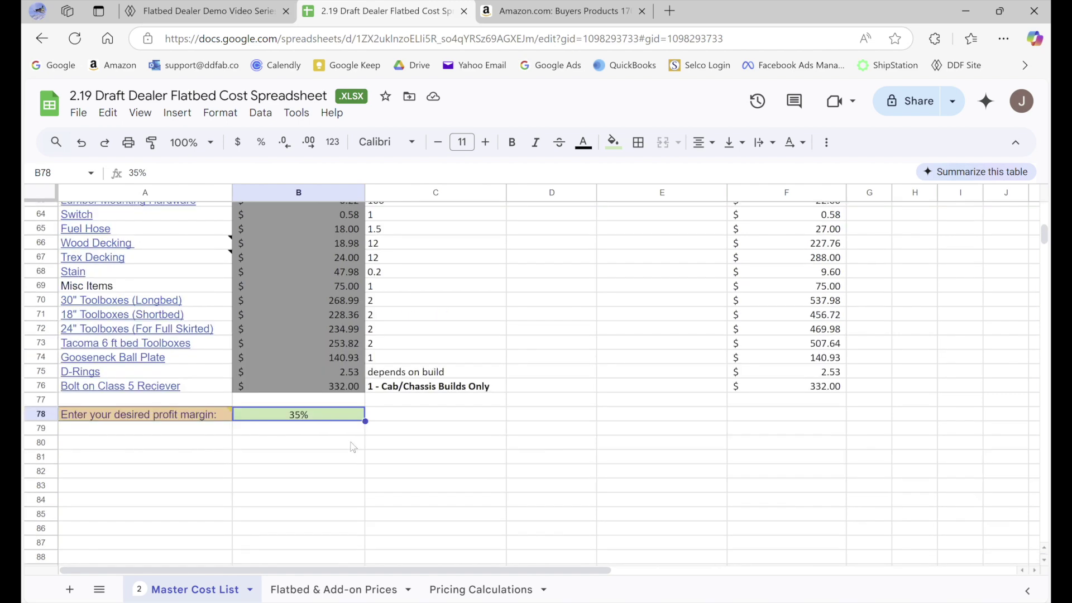
scroll(350, 484, "up", 5)
scroll(346, 484, "down", 5)
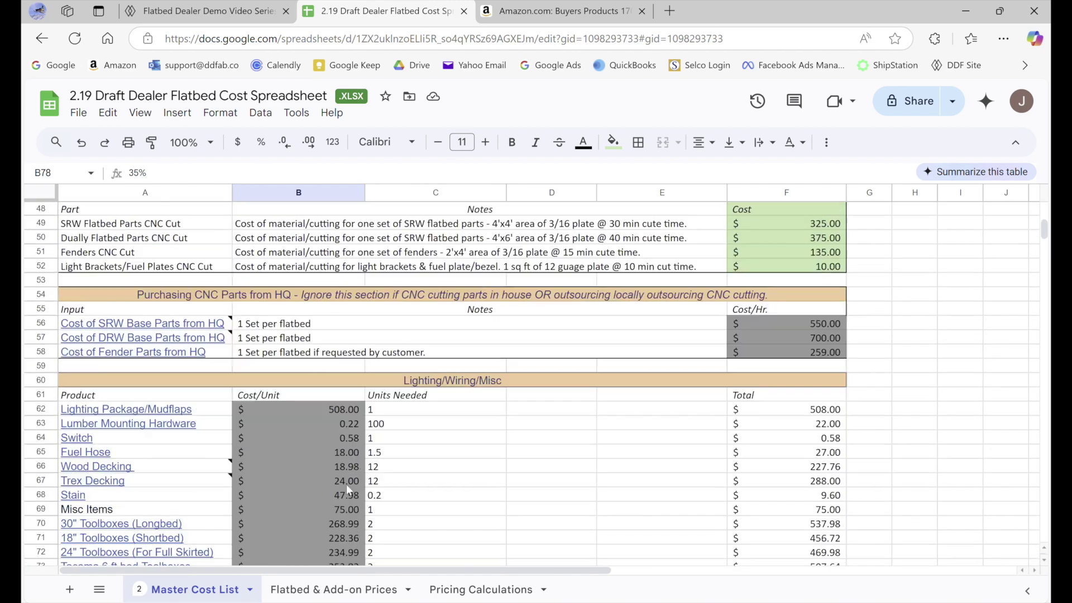
scroll(337, 480, "up", 14)
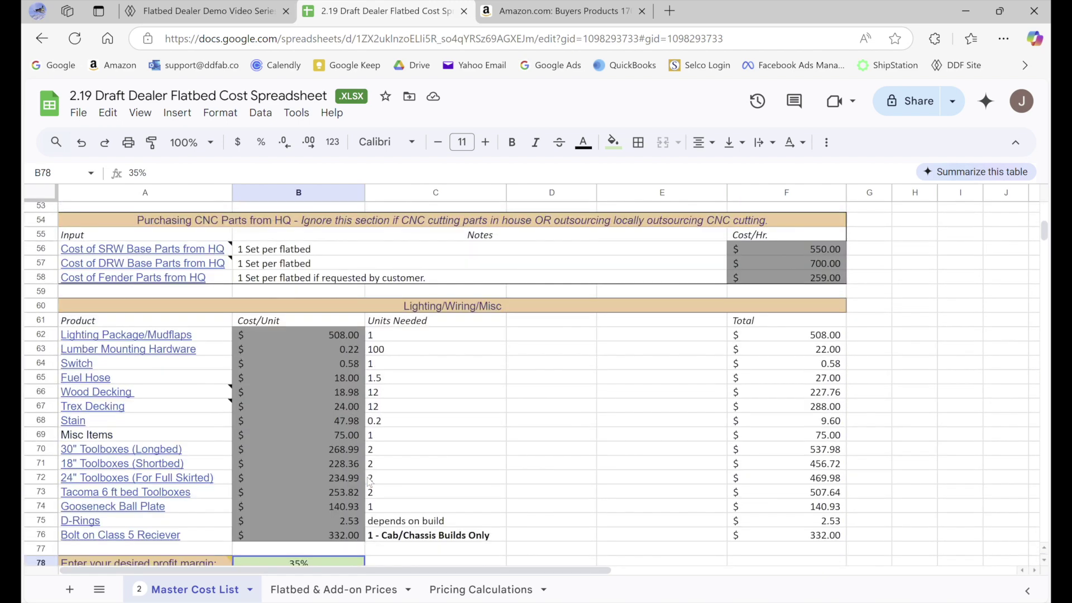
scroll(480, 451, "up", 5)
scroll(810, 355, "down", 7)
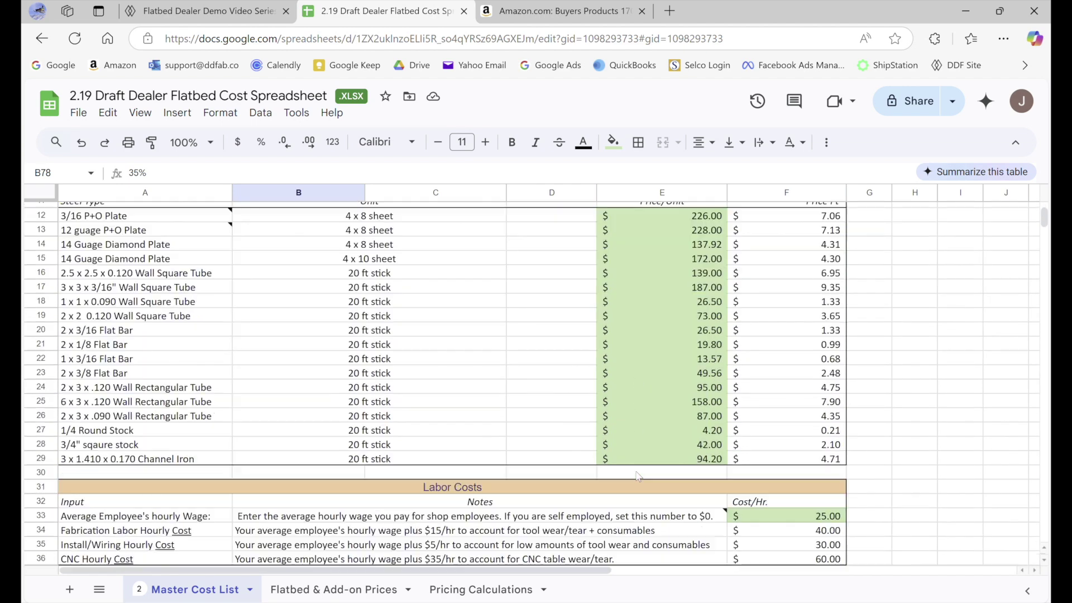
left_click(808, 364)
Step: Select the cost ranges in column F and B62:B76, then view the Flatbed & Add-on Prices sheet
scroll(804, 363, "down", 3)
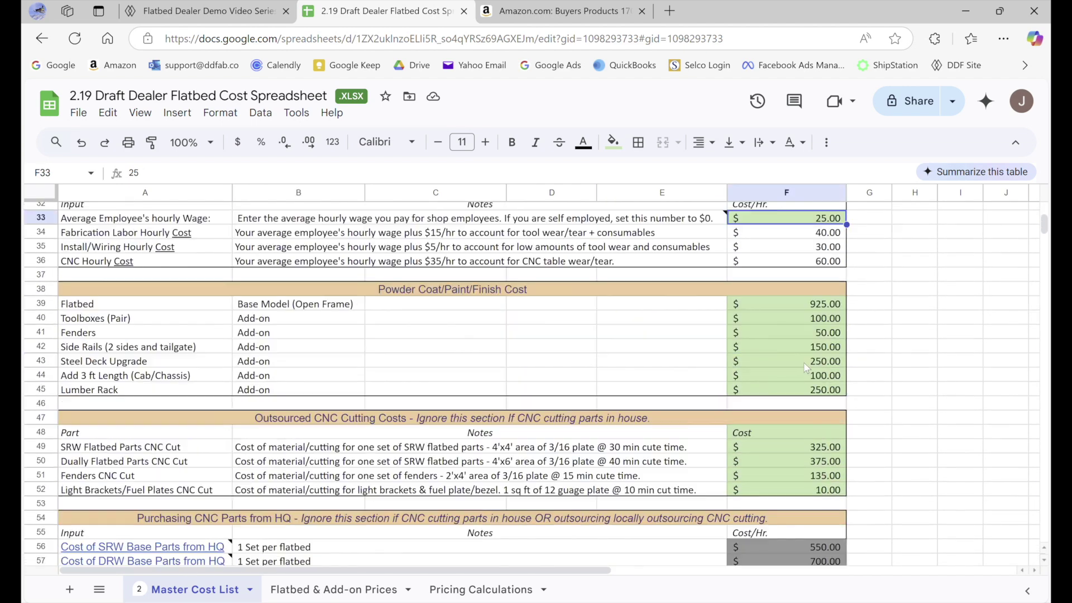
left_click_drag(782, 304, 788, 389)
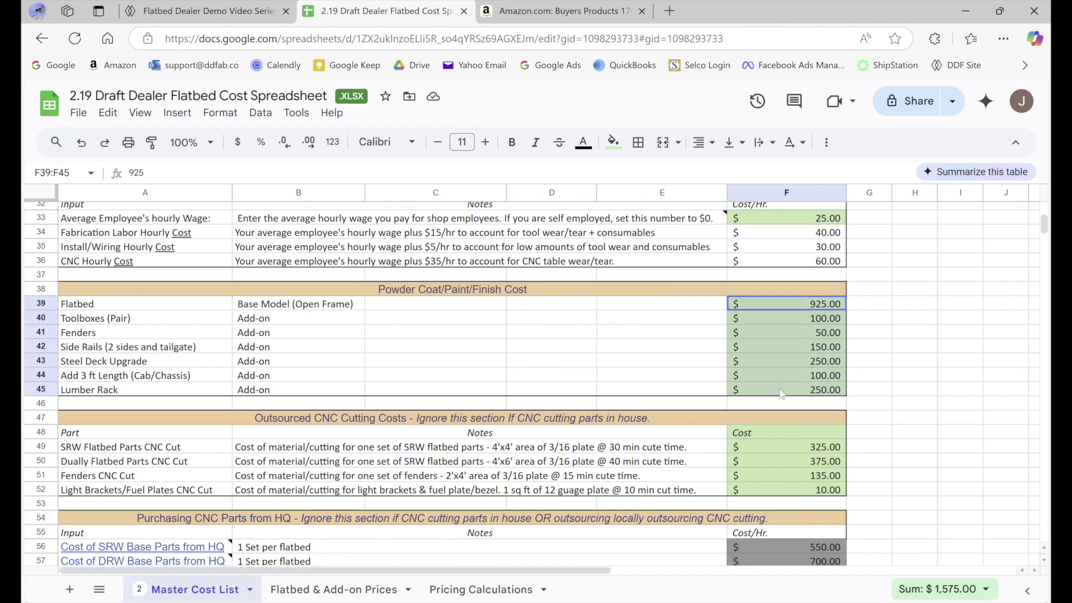
scroll(799, 377, "down", 2)
scroll(799, 377, "down", 2)
left_click_drag(800, 297, 801, 340)
scroll(802, 336, "down", 2)
scroll(802, 336, "down", 2)
left_click_drag(804, 251, 804, 278)
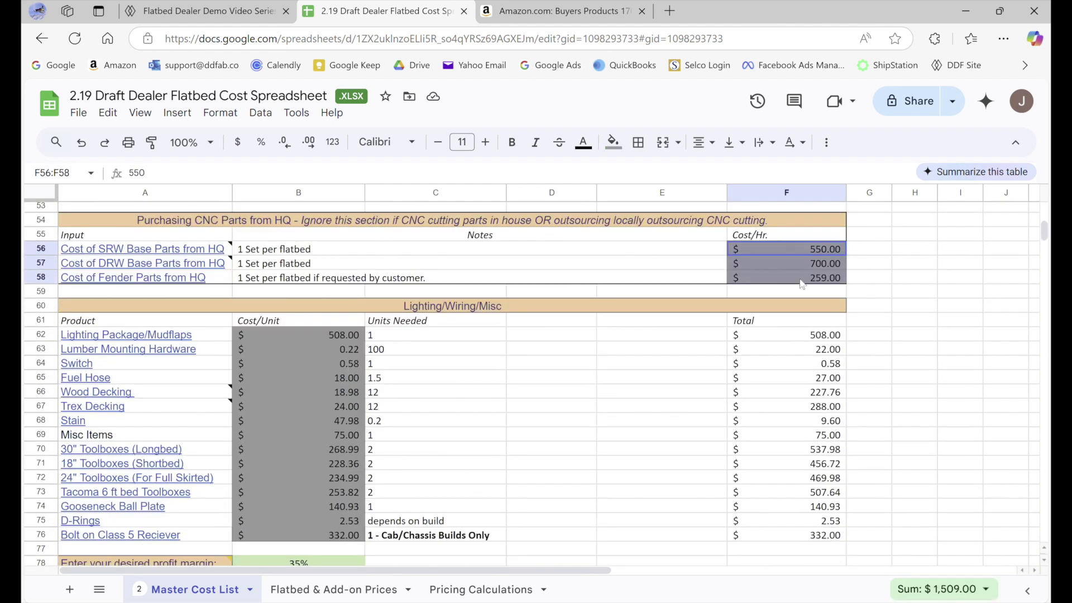
left_click_drag(325, 334, 335, 535)
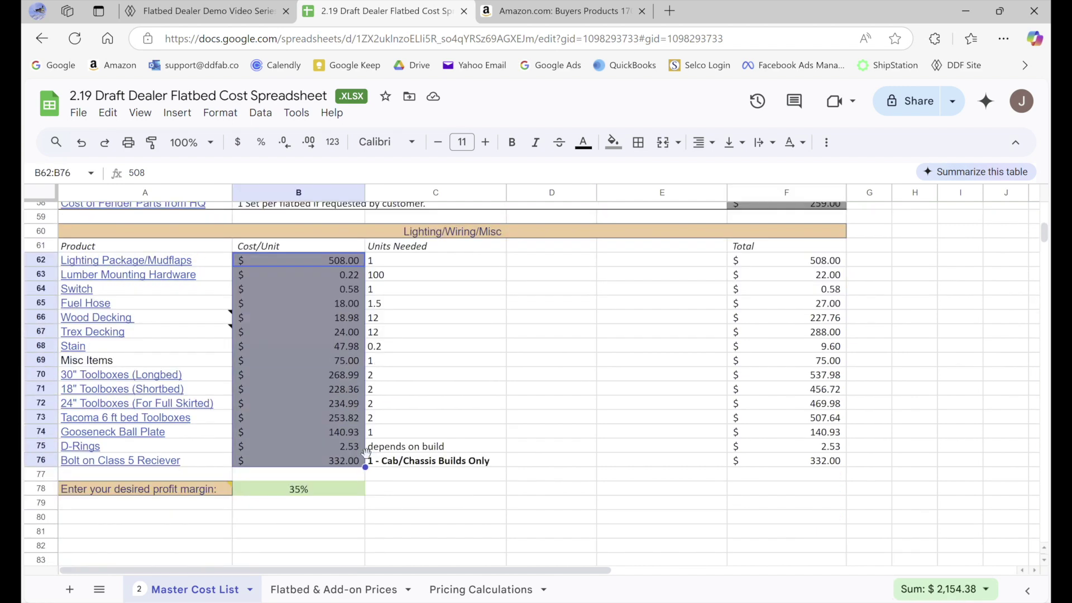
scroll(336, 535, "down", 2)
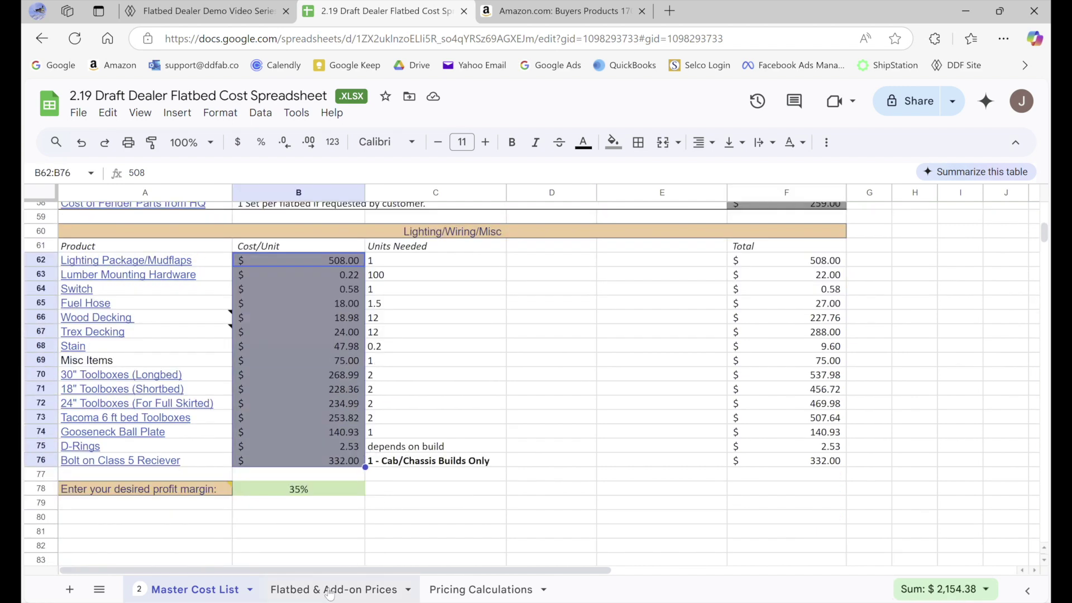
left_click(330, 591)
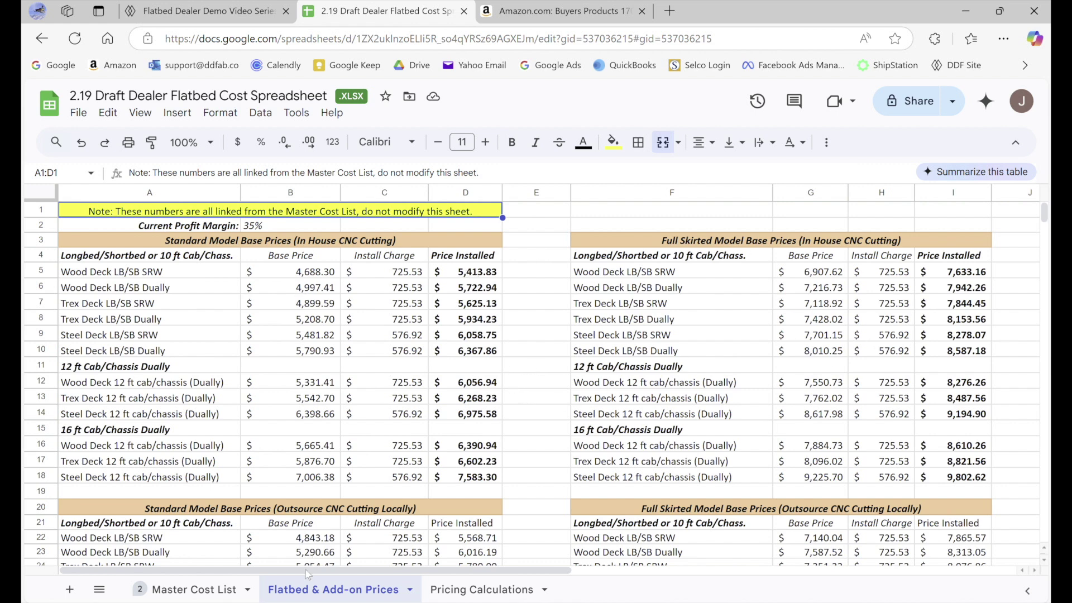
left_click(189, 589)
scroll(588, 410, "up", 15)
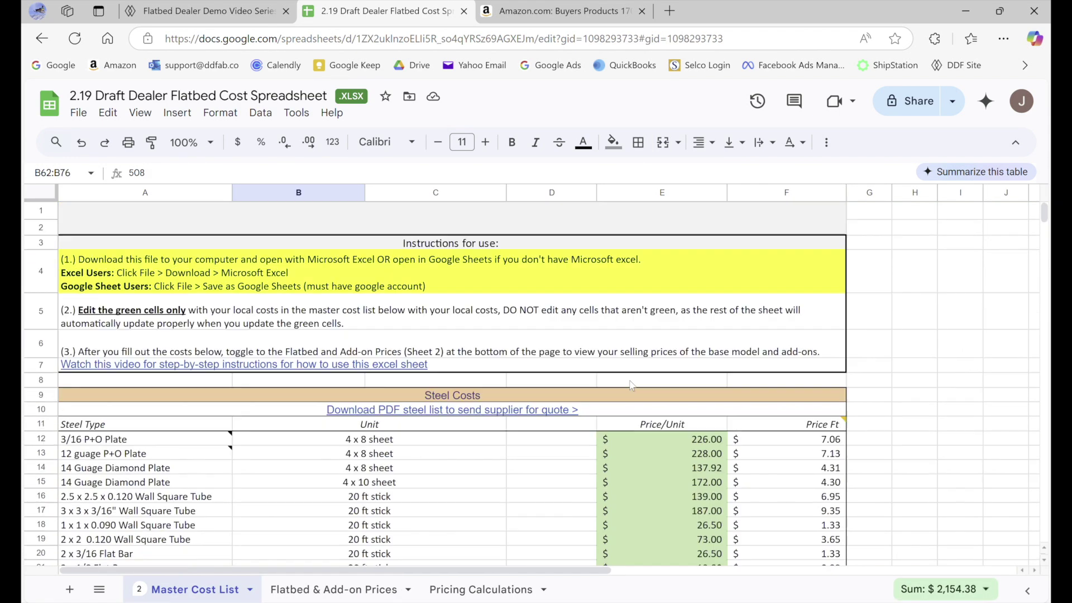
scroll(768, 289, "down", 10)
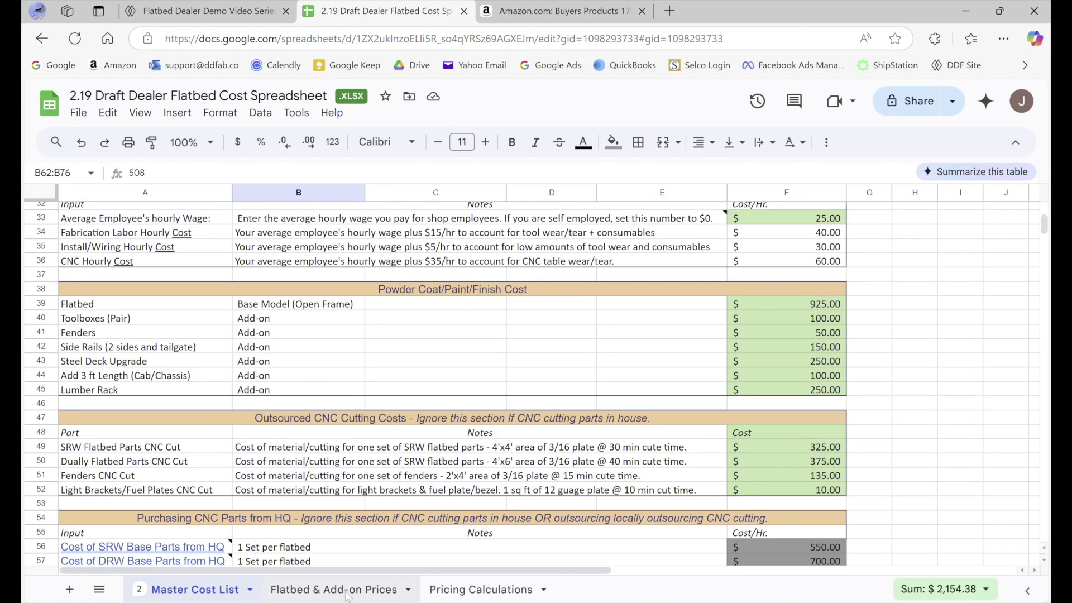
left_click(346, 593)
left_click(271, 226)
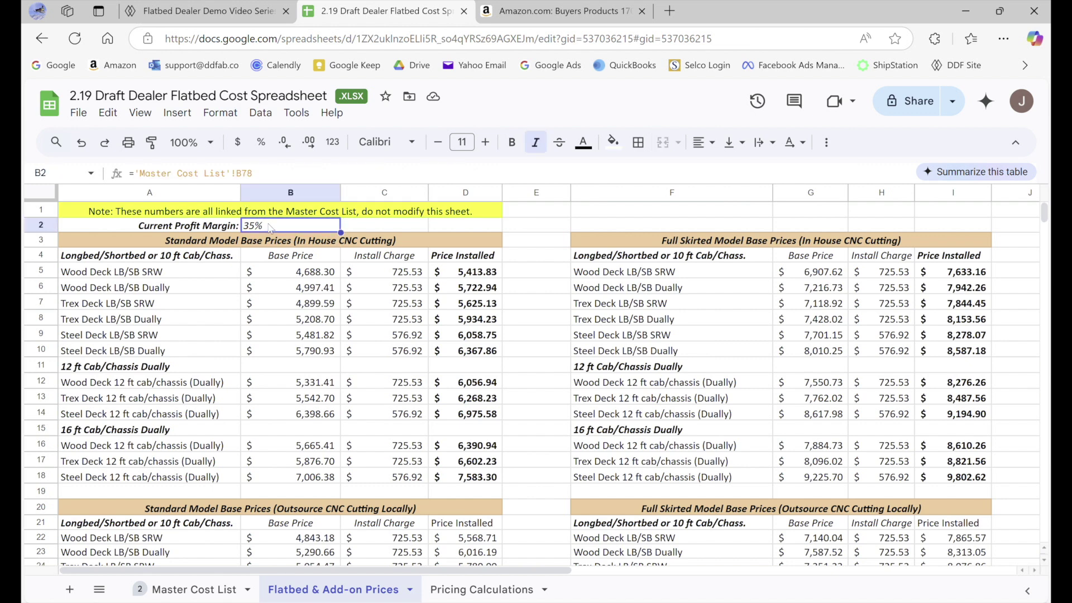
left_click(525, 286)
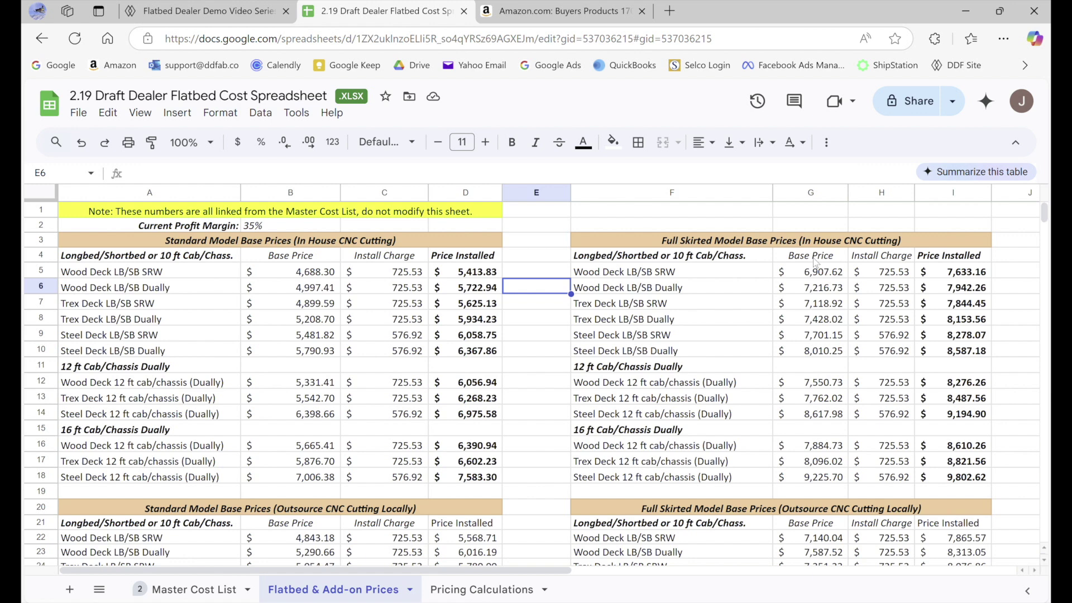
scroll(816, 263, "down", 2)
scroll(814, 266, "up", 2)
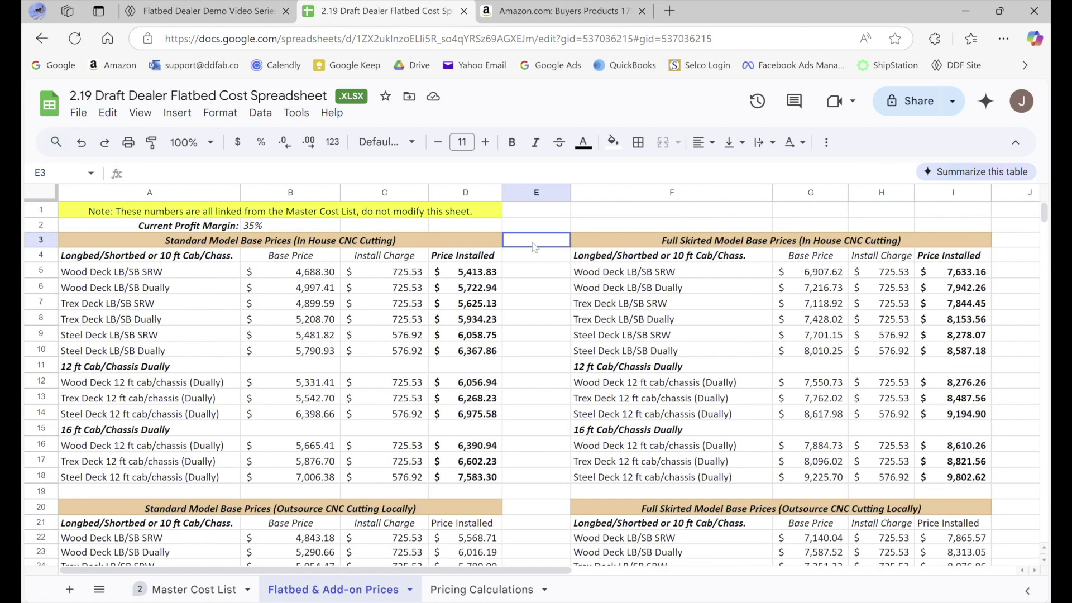
left_click(535, 240)
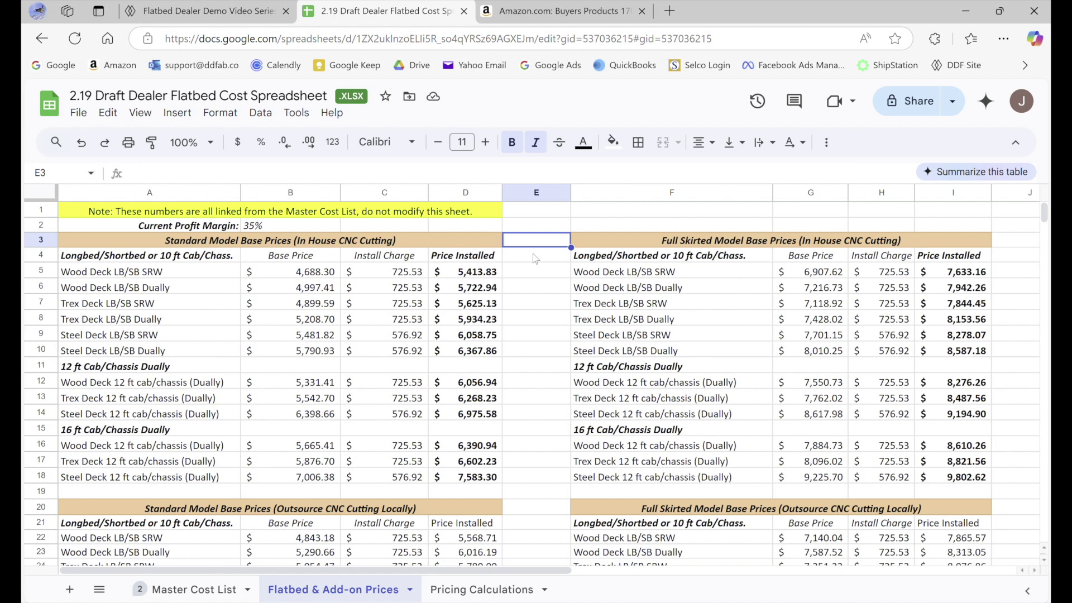
left_click(143, 246)
left_click_drag(143, 246, 363, 481)
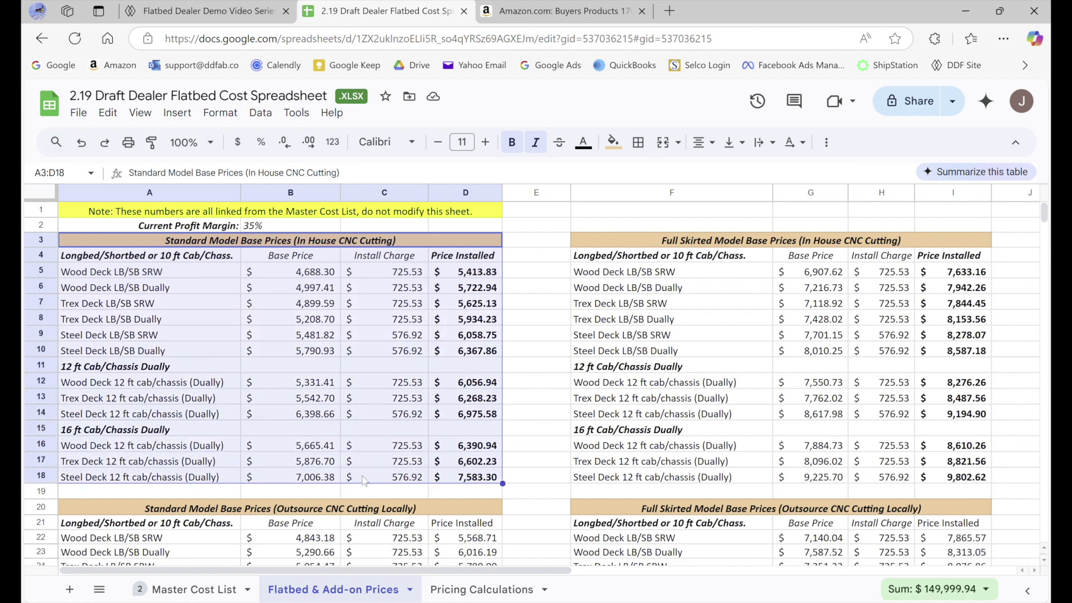
left_click_drag(593, 240, 824, 483)
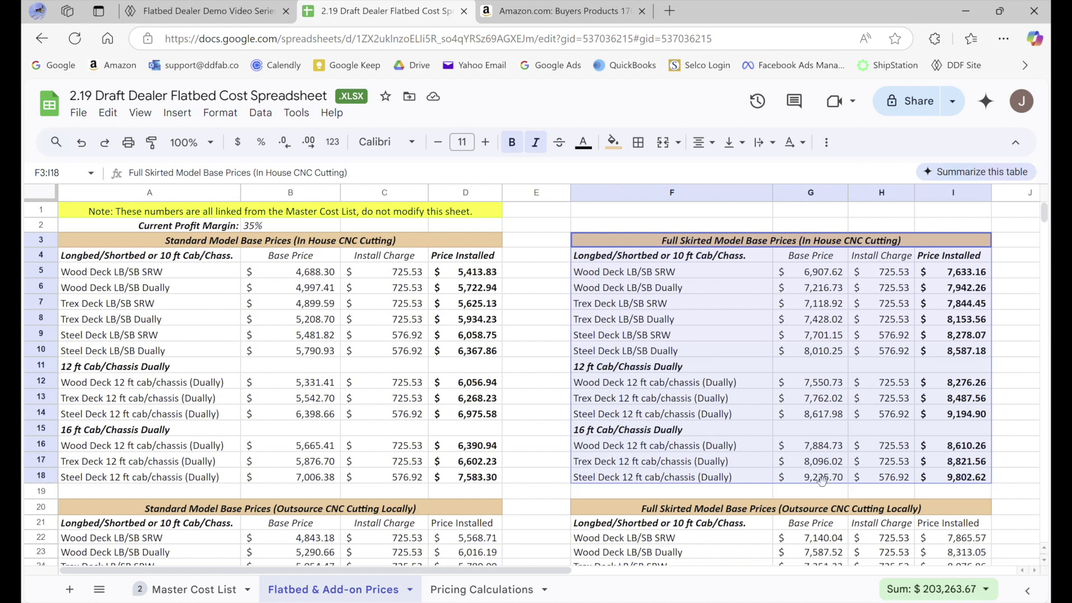
left_click(530, 373)
scroll(533, 372, "down", 5)
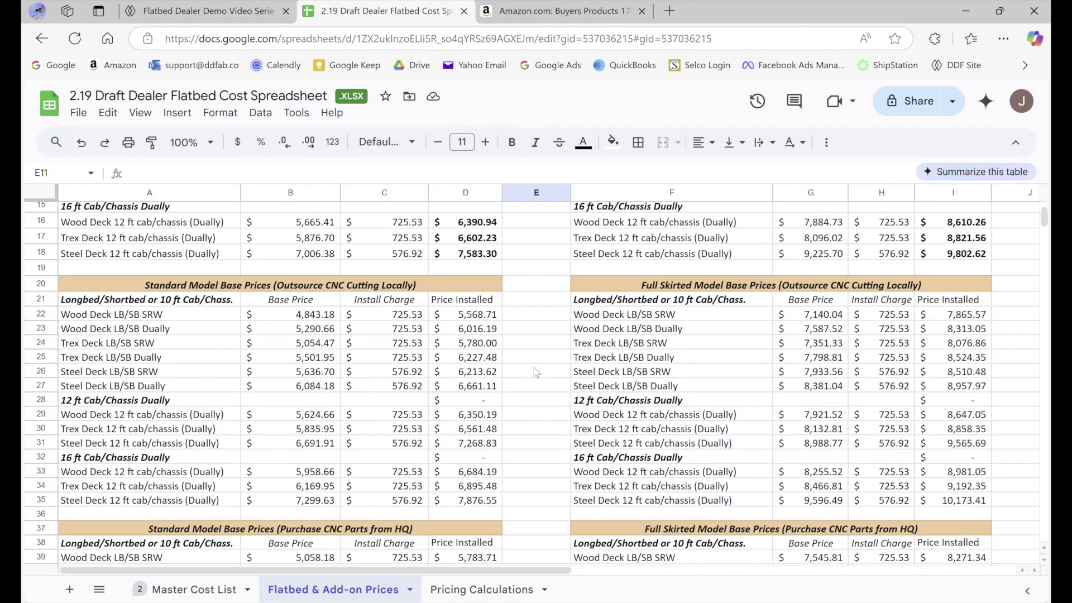
left_click_drag(190, 287, 885, 509)
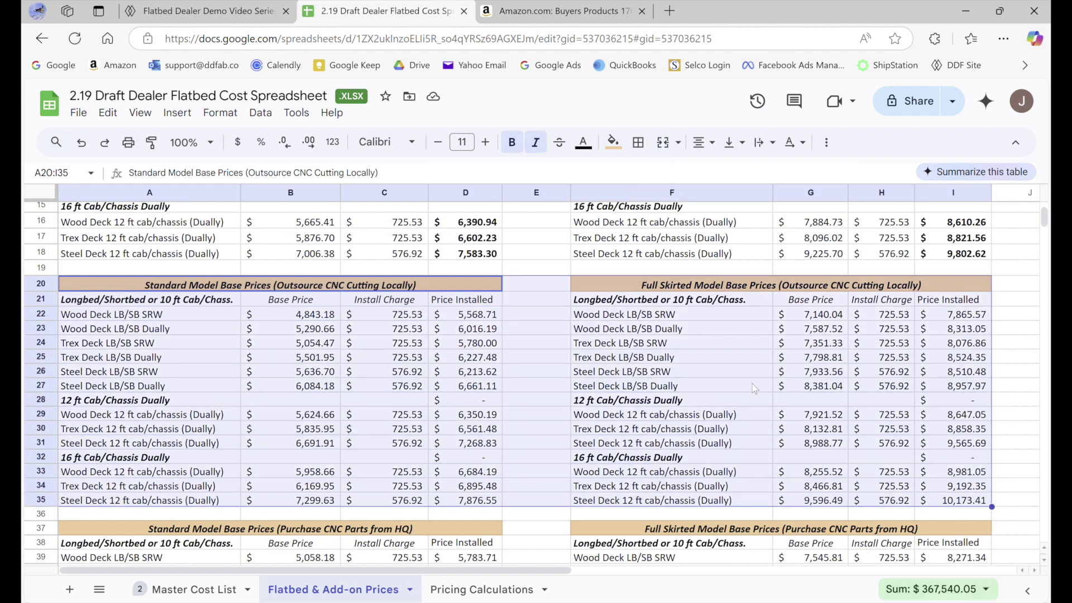
scroll(756, 389, "down", 7)
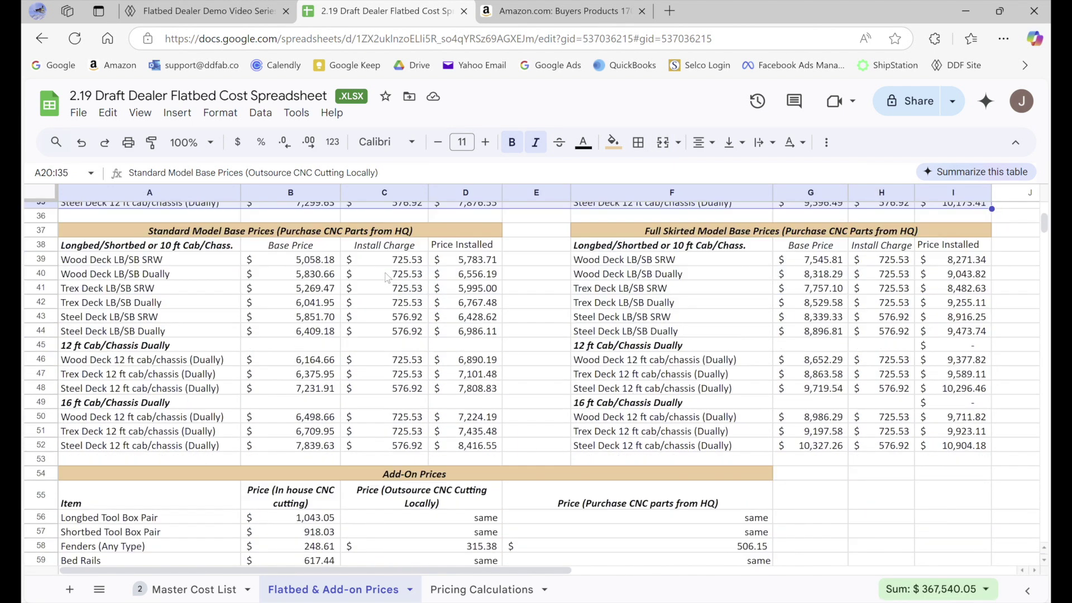
left_click_drag(326, 218, 327, 234)
left_click(326, 235)
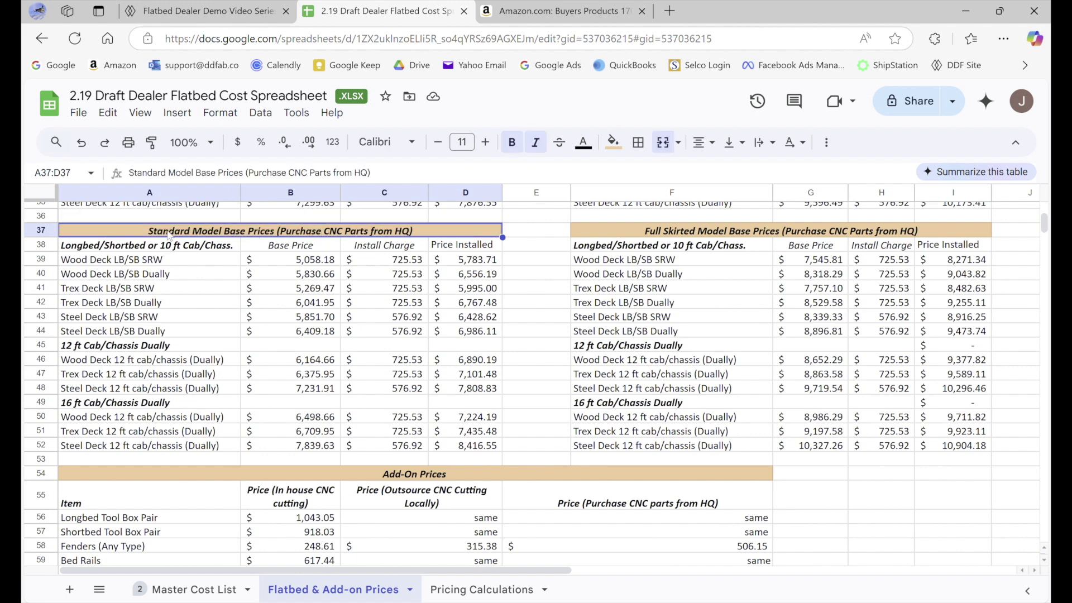
left_click_drag(150, 235, 814, 446)
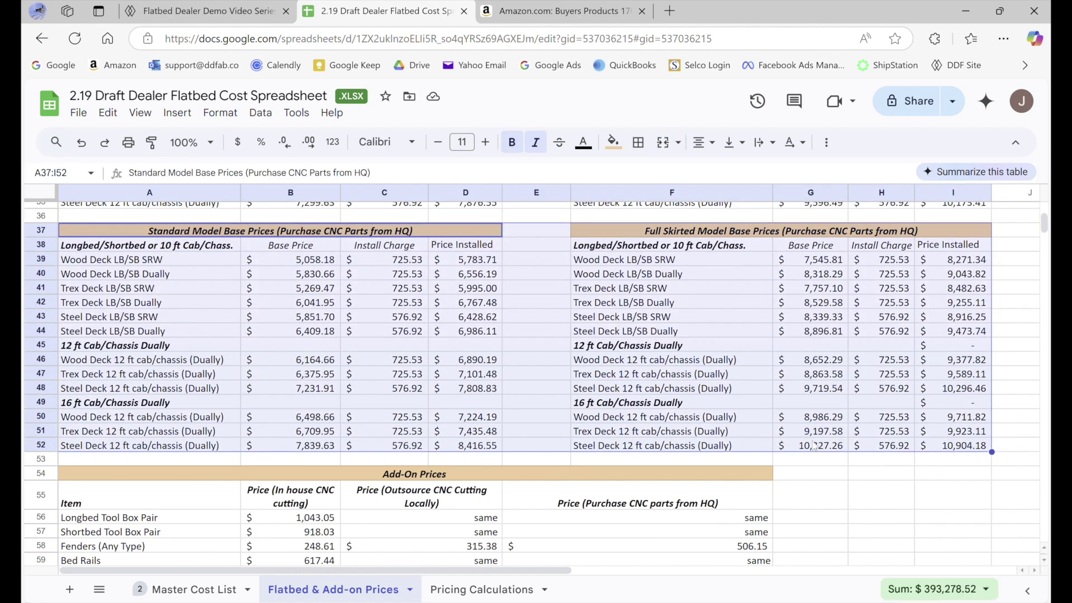
scroll(507, 373, "down", 3)
left_click(866, 440)
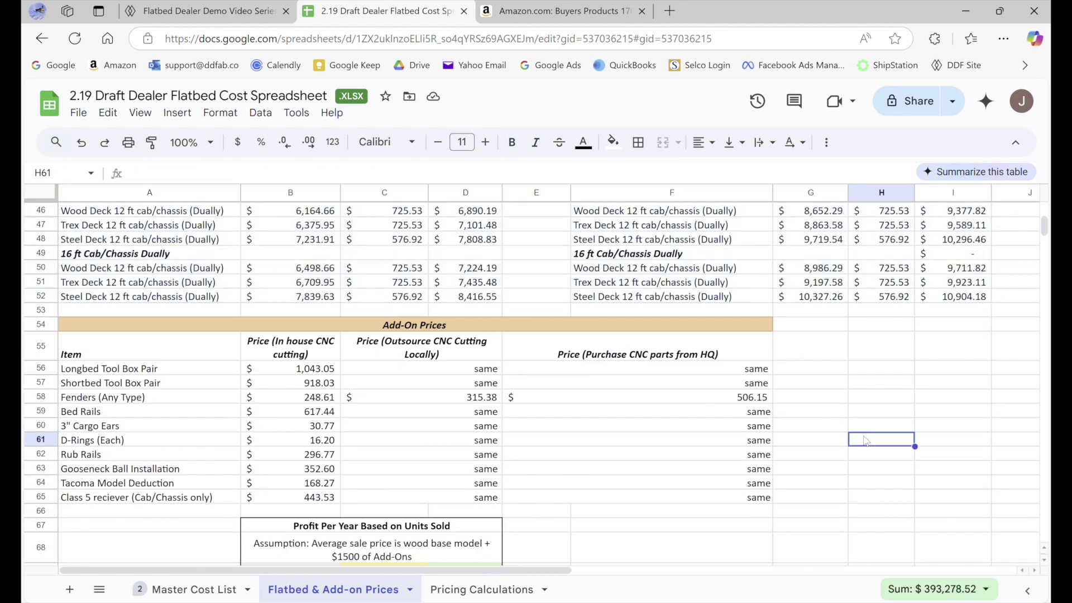
left_click_drag(320, 326, 304, 497)
key("Down")
key("Down")
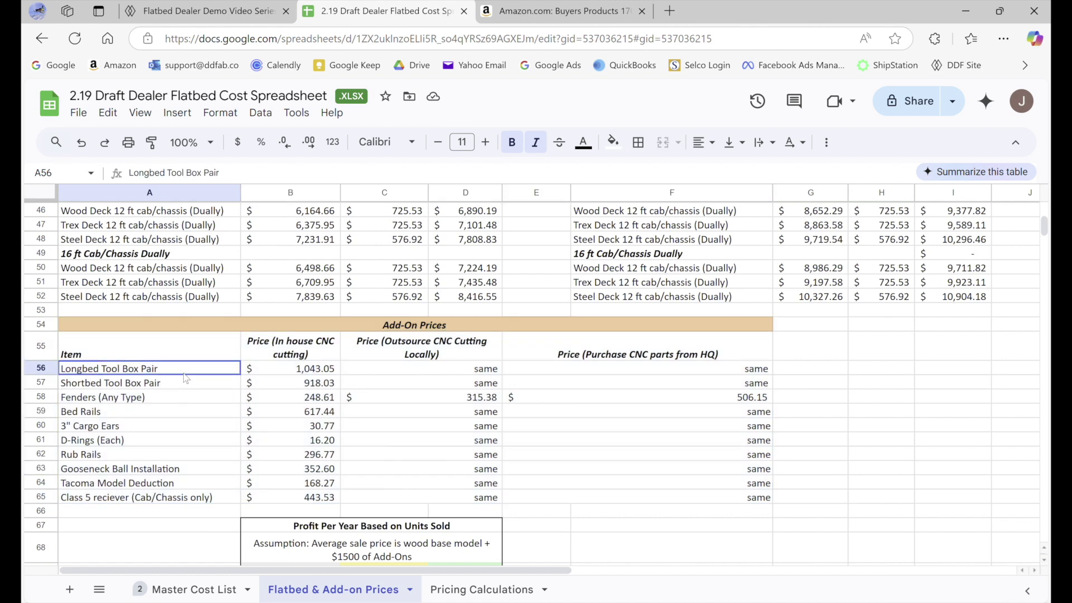
key("Right")
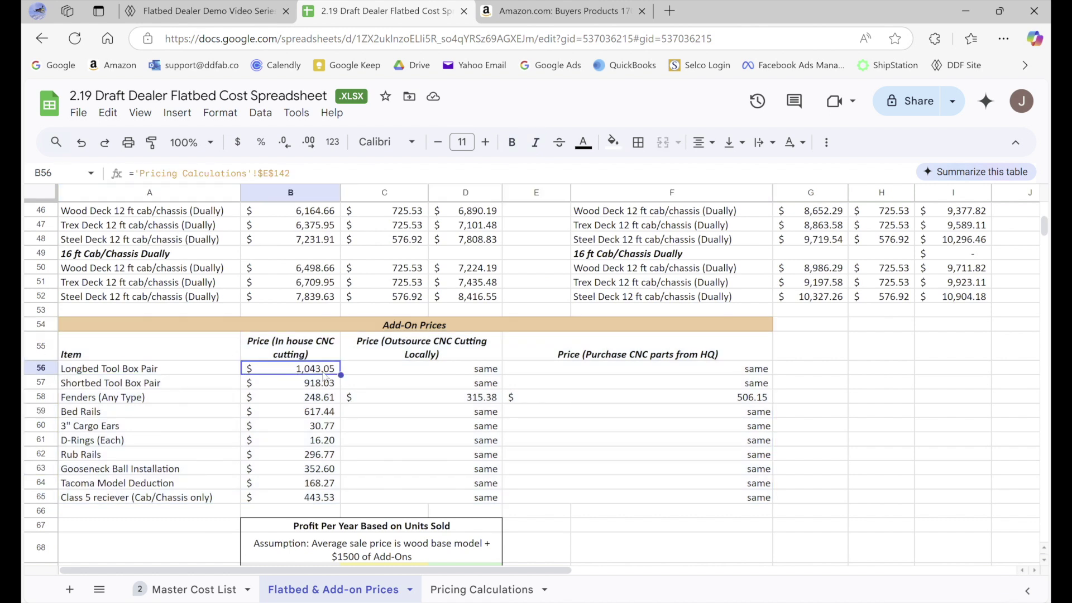
left_click(301, 388)
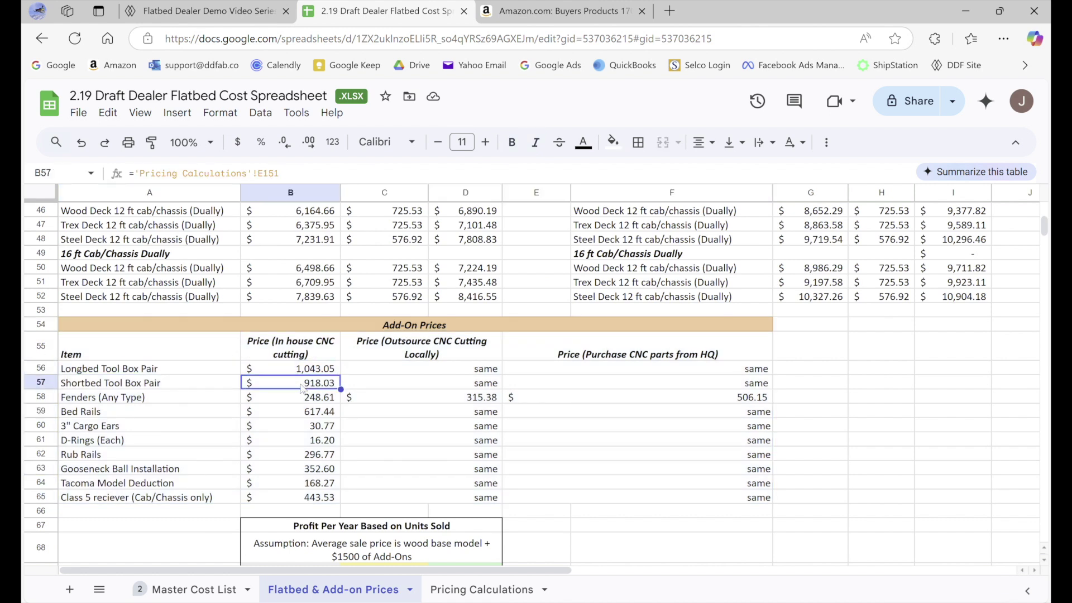
left_click(287, 400)
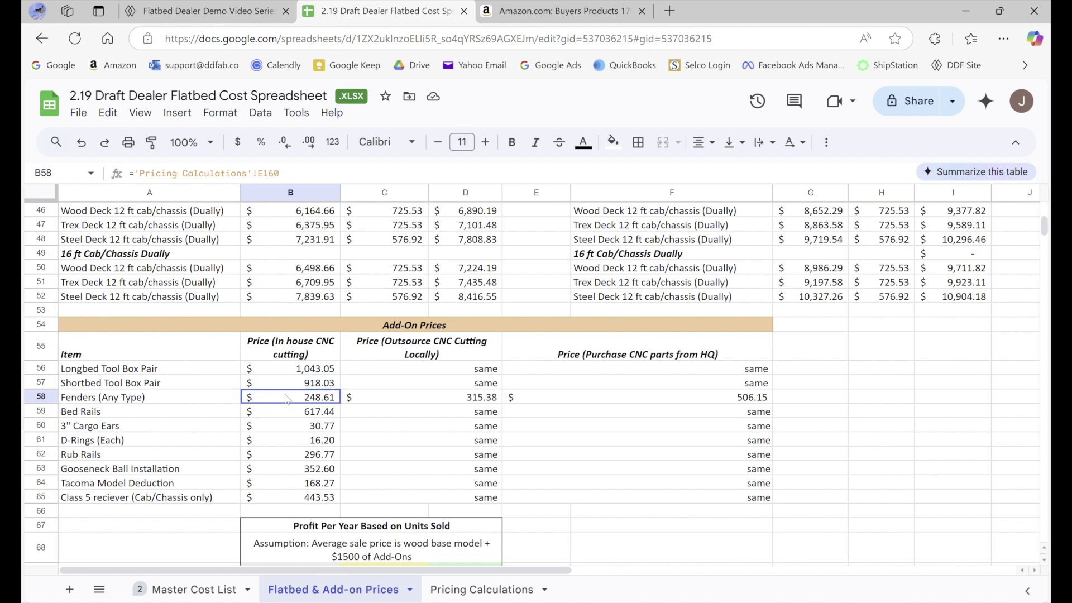
left_click(263, 416)
left_click(266, 431)
left_click(265, 446)
left_click_drag(300, 347, 311, 502)
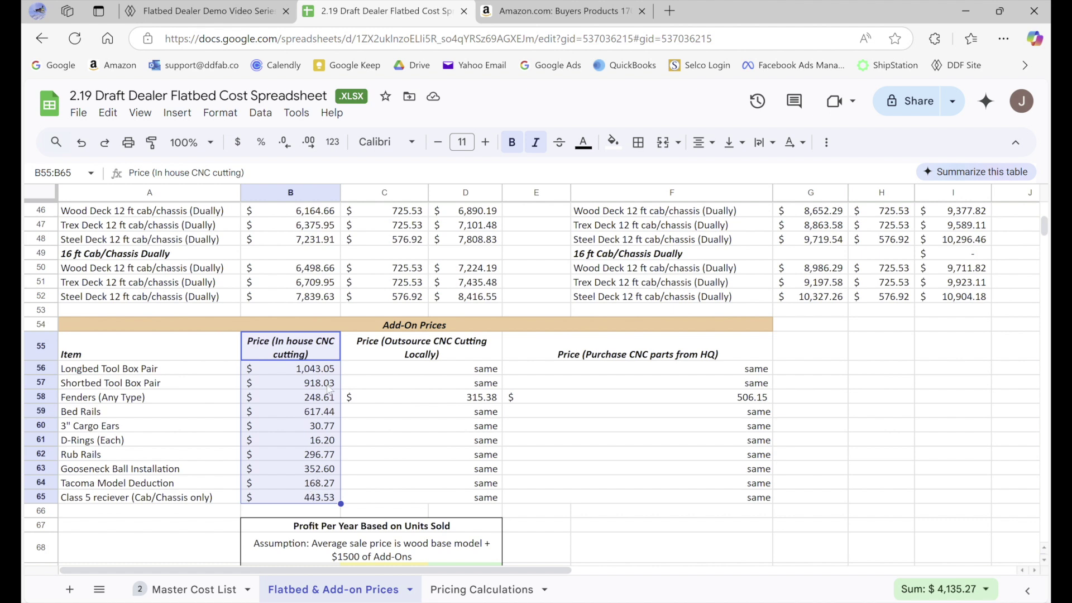
left_click_drag(431, 345, 422, 514)
left_click(643, 349)
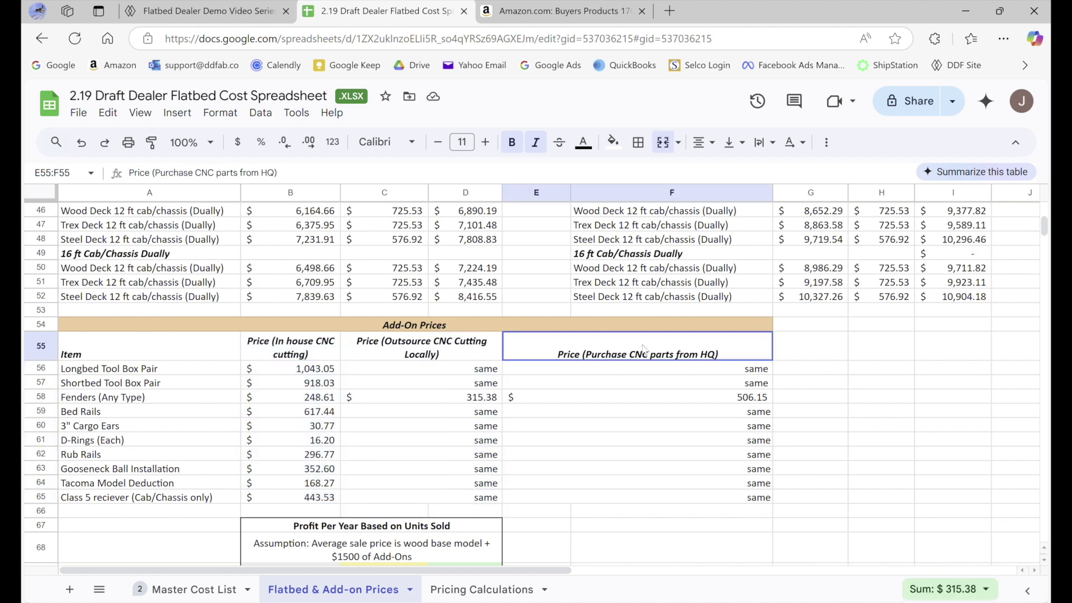
left_click_drag(643, 349, 658, 508)
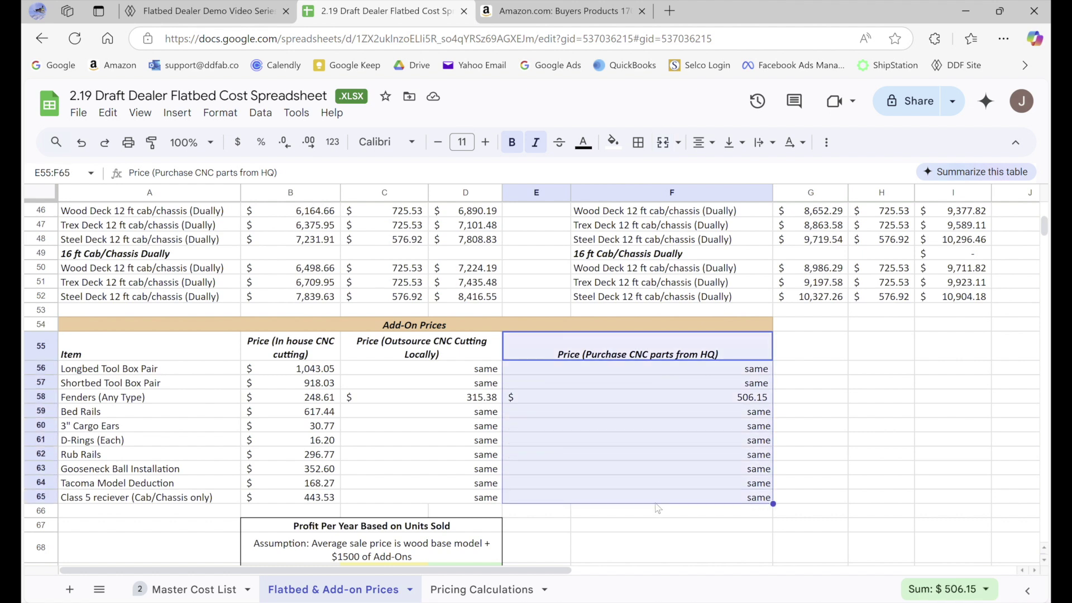
left_click(856, 453)
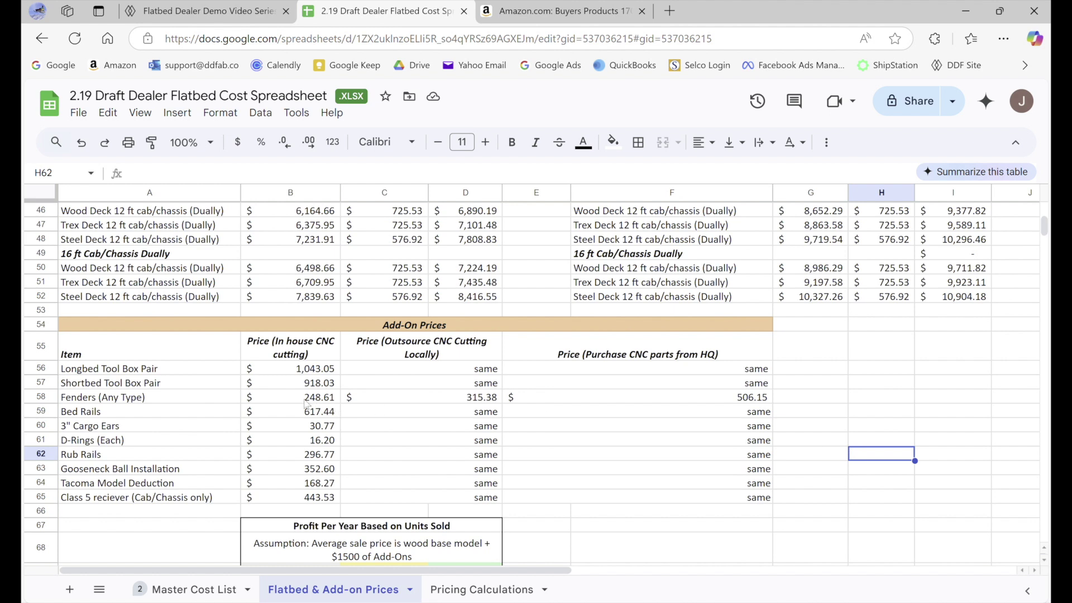
left_click_drag(195, 398, 749, 398)
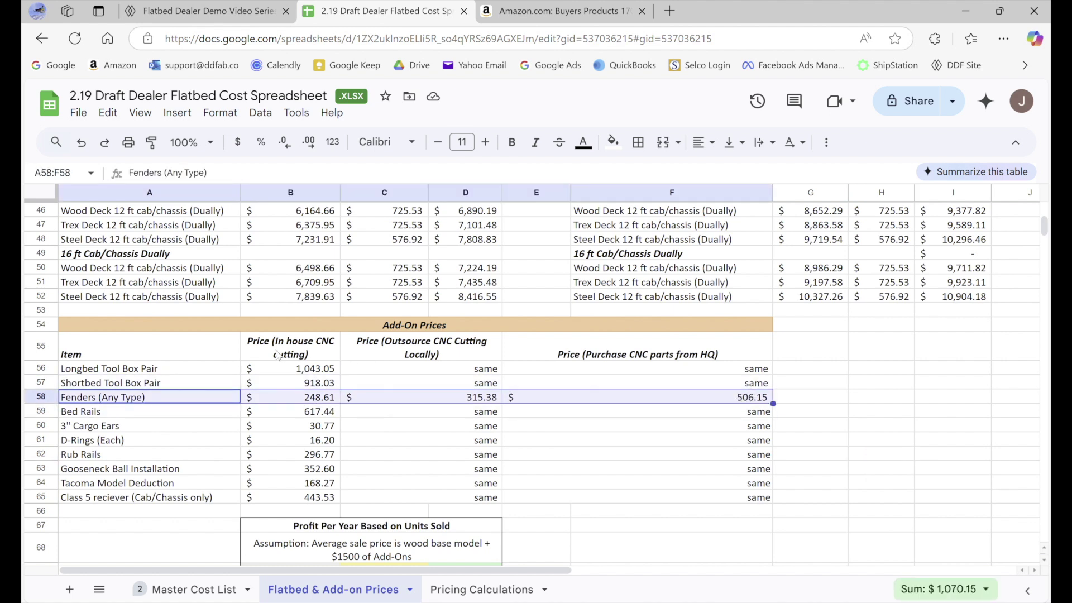
left_click(295, 388)
left_click(292, 373)
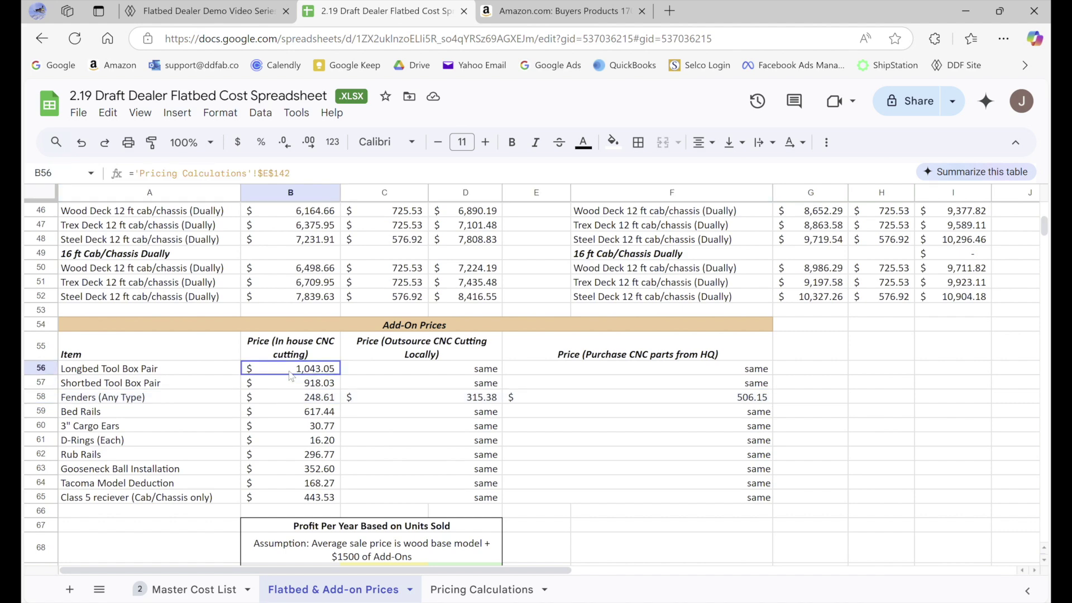
scroll(340, 374, "up", 15)
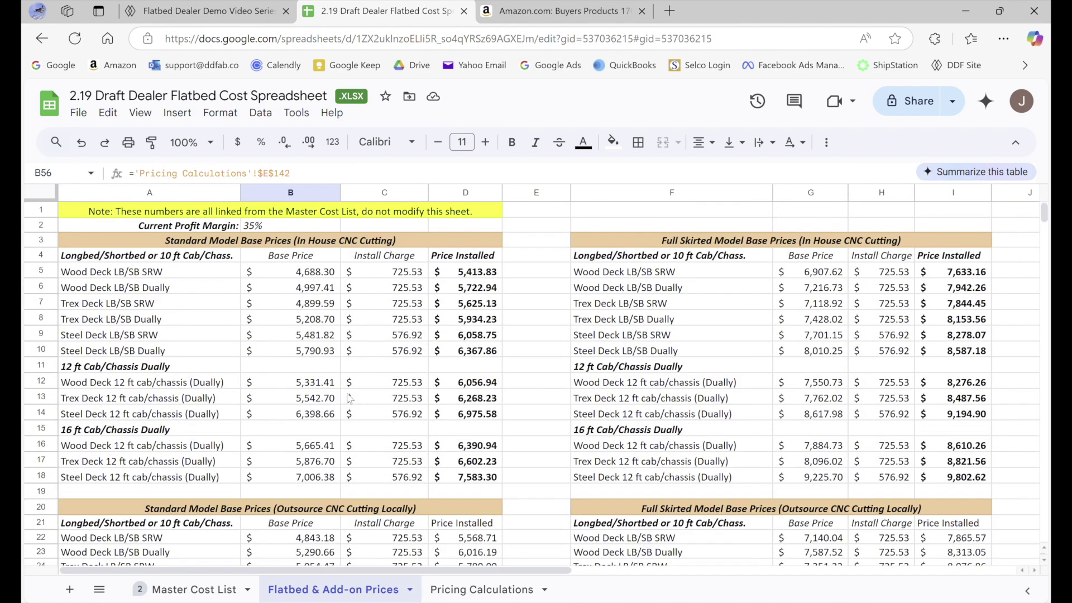
left_click(450, 323)
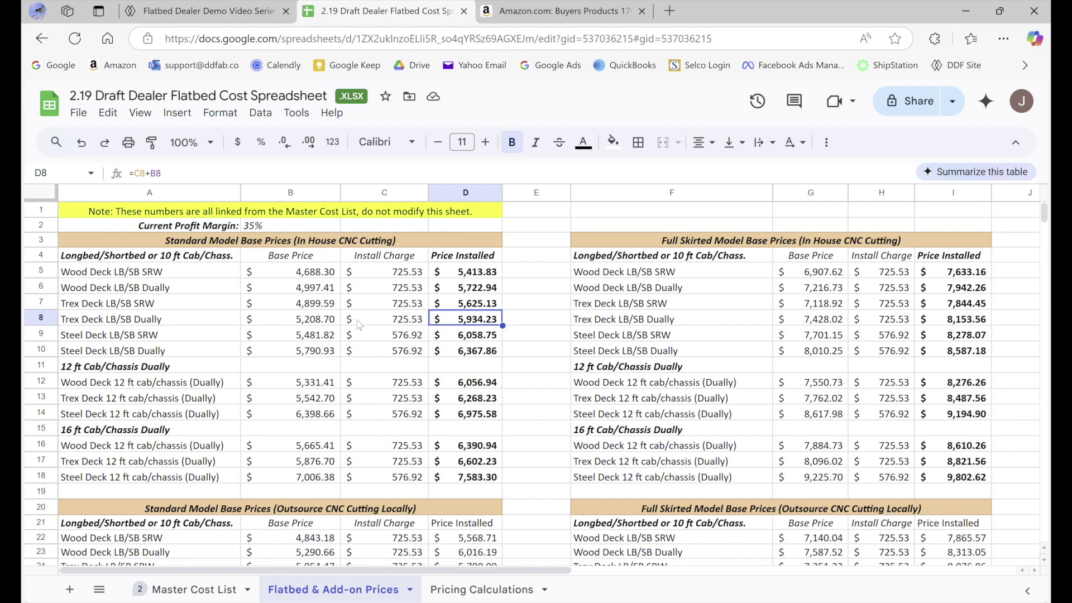
left_click(477, 274)
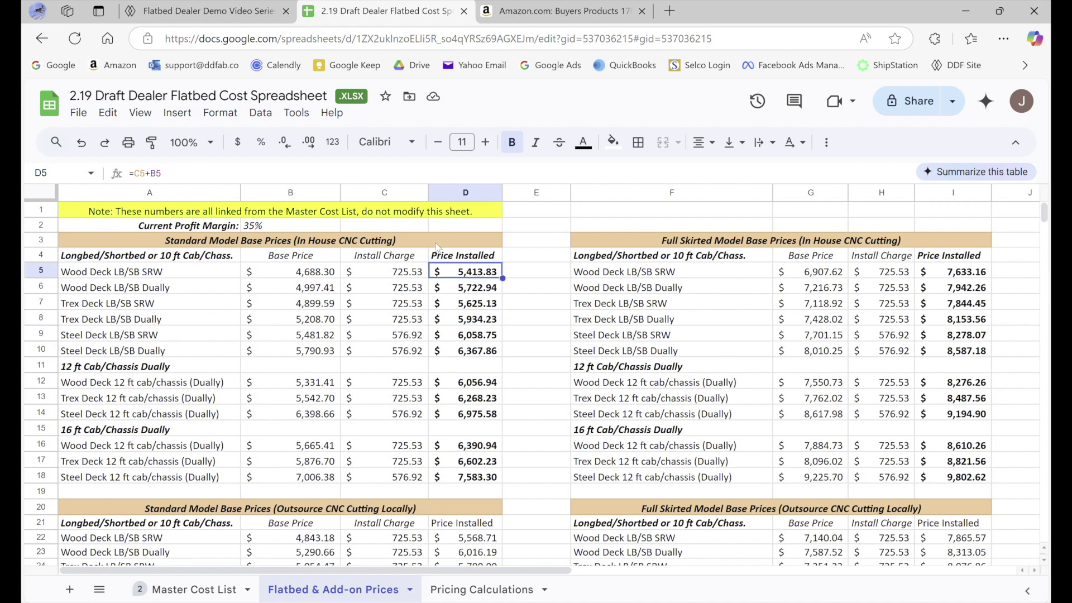
left_click(516, 272)
left_click(485, 279)
left_click(517, 274)
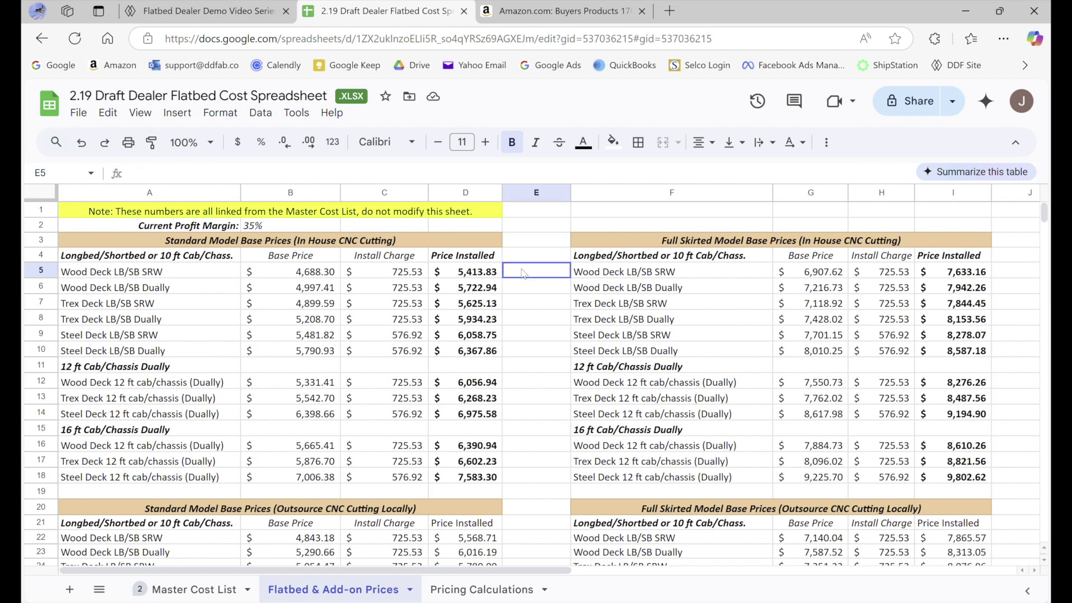
left_click(486, 279)
left_click(525, 272)
left_click(486, 275)
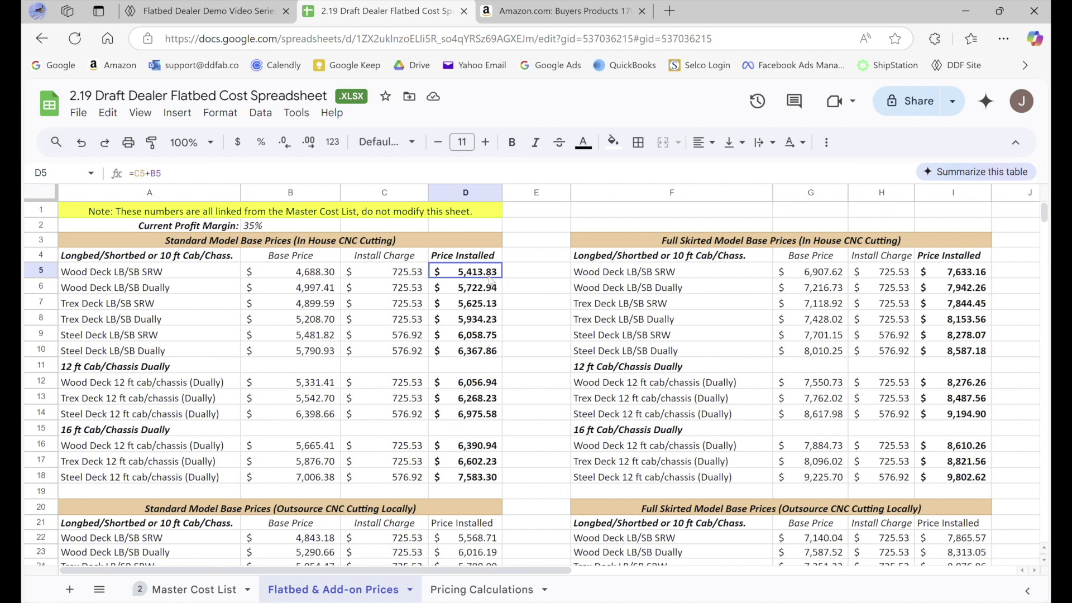
left_click_drag(486, 275, 489, 487)
left_click(533, 430)
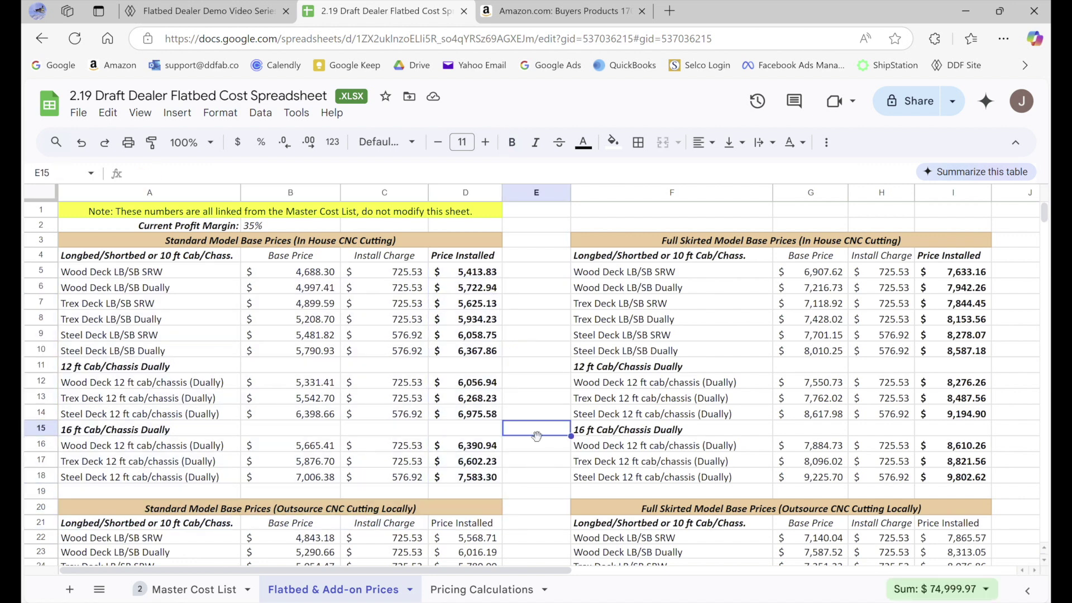
left_click(482, 273)
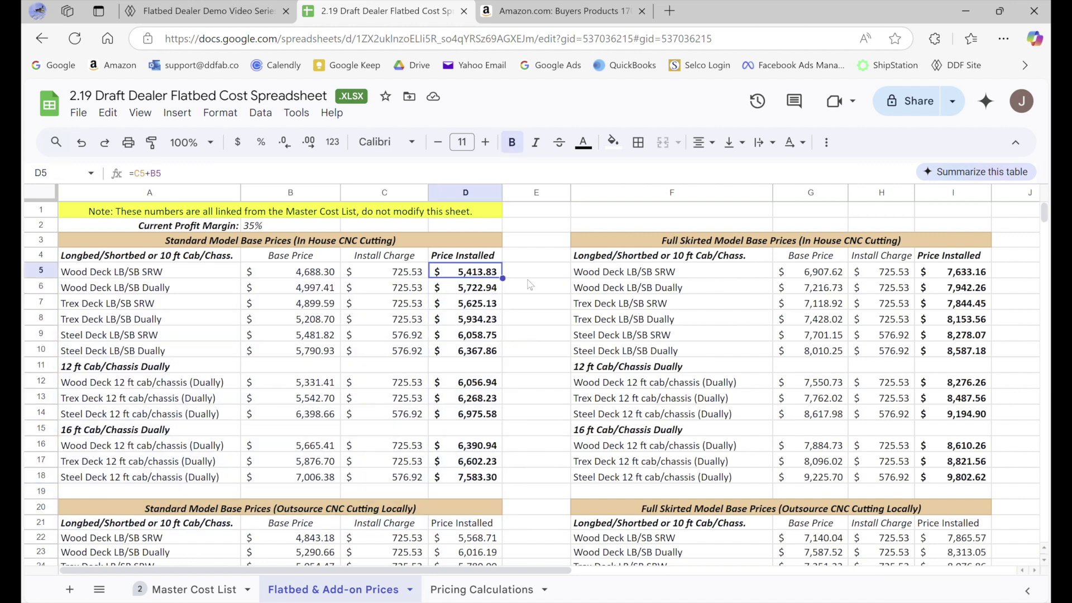
scroll(484, 334, "down", 3)
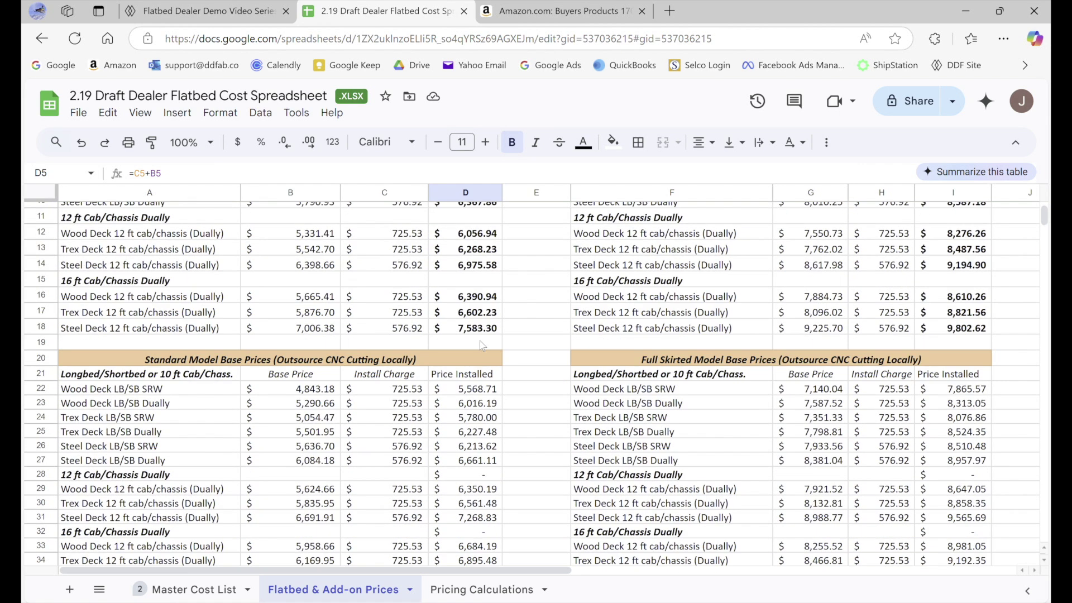
scroll(483, 342, "up", 3)
scroll(482, 345, "down", 12)
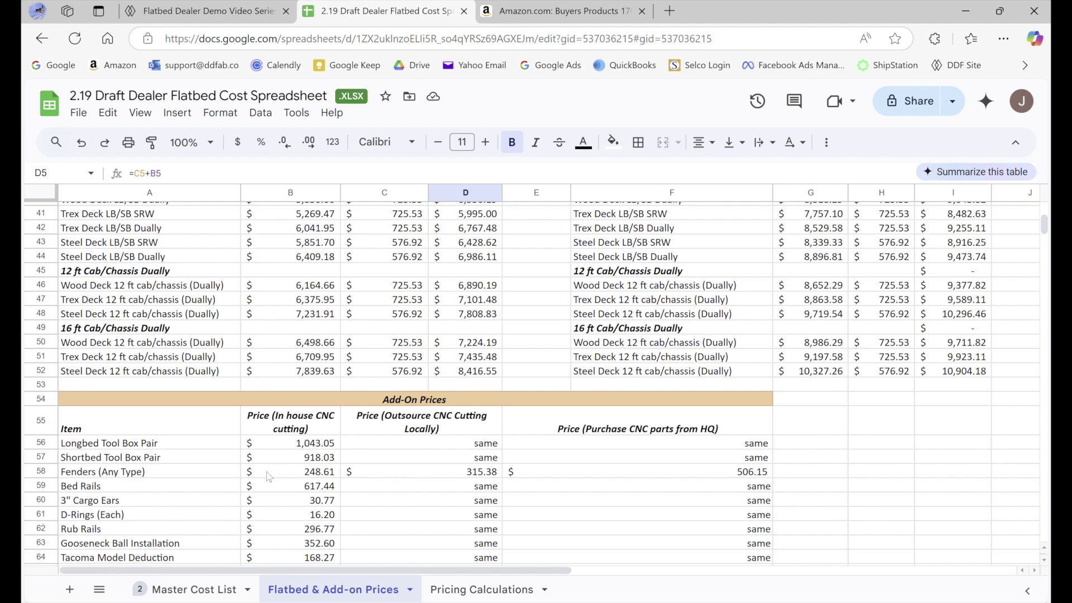
scroll(270, 477, "up", 12)
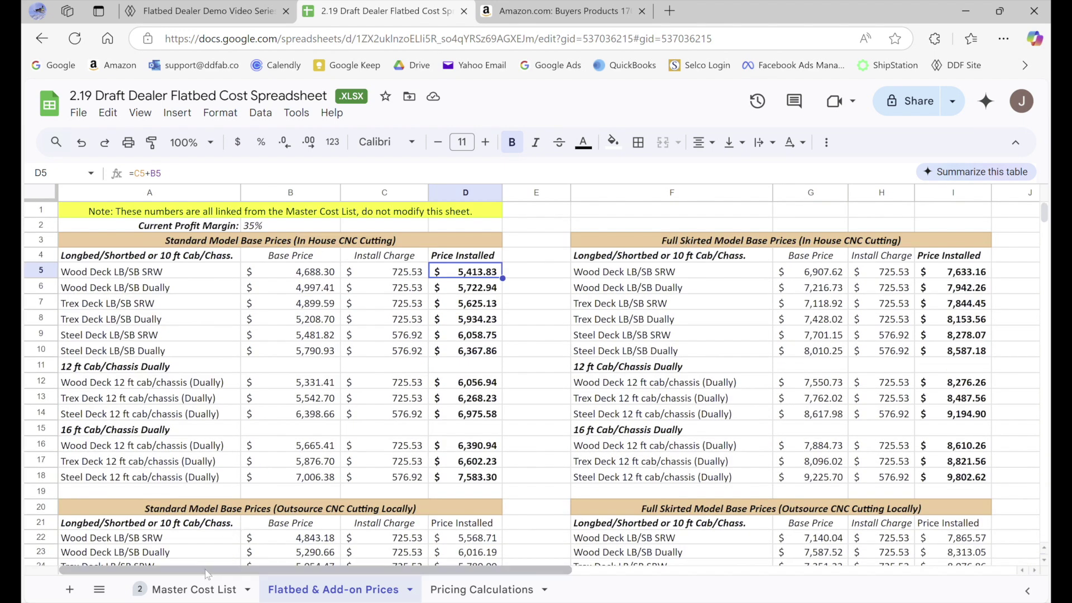
Step: Change the 3/16 P+O Plate price in E12 on the Master Cost List to 274
left_click(181, 592)
scroll(485, 455, "up", 10)
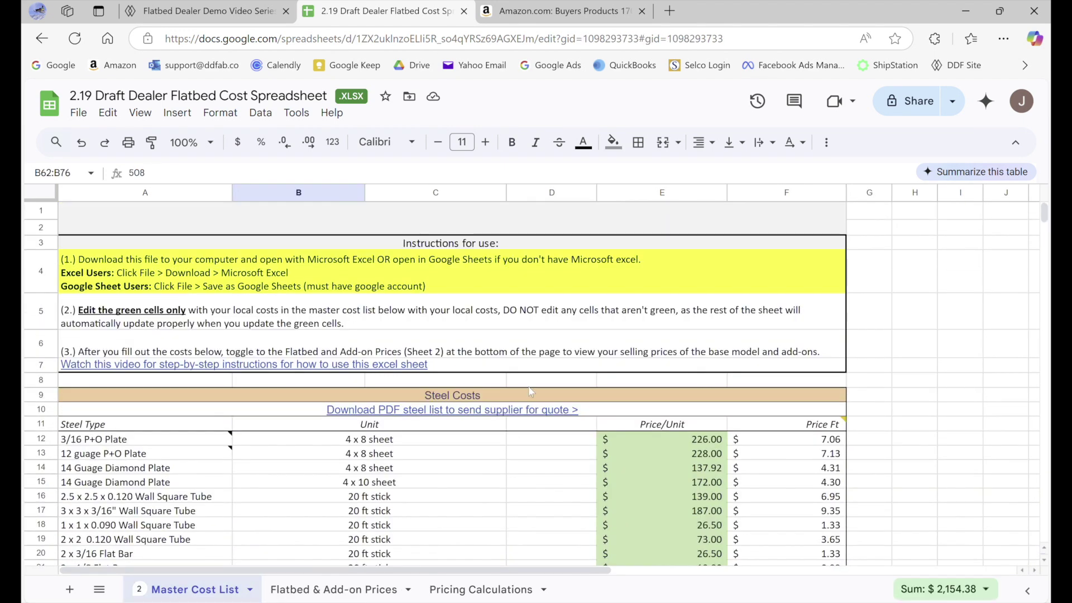
scroll(529, 369, "down", 2)
left_click(857, 334)
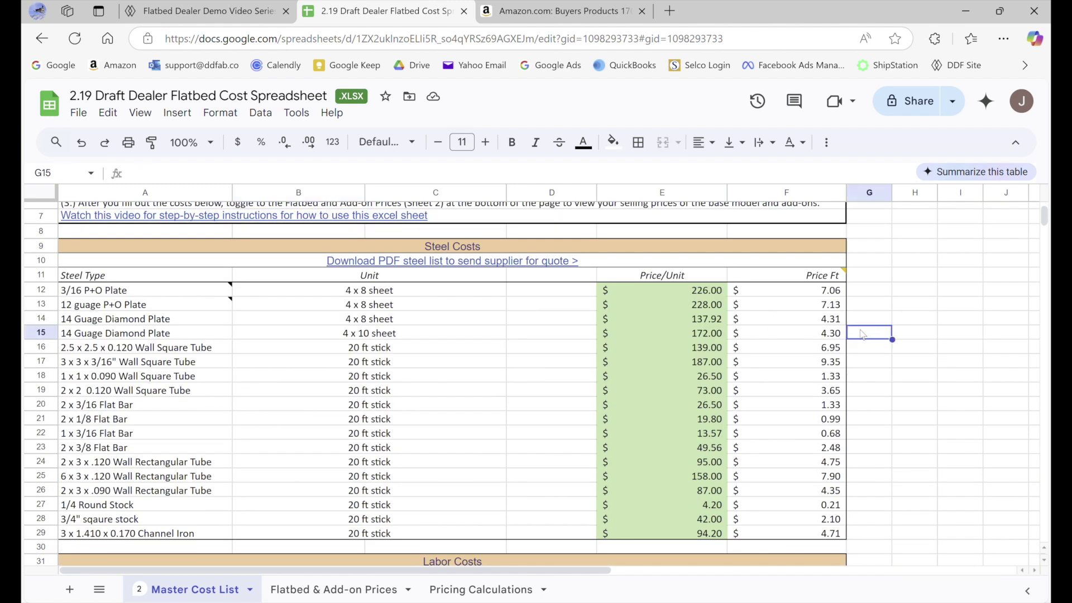
left_click(624, 296)
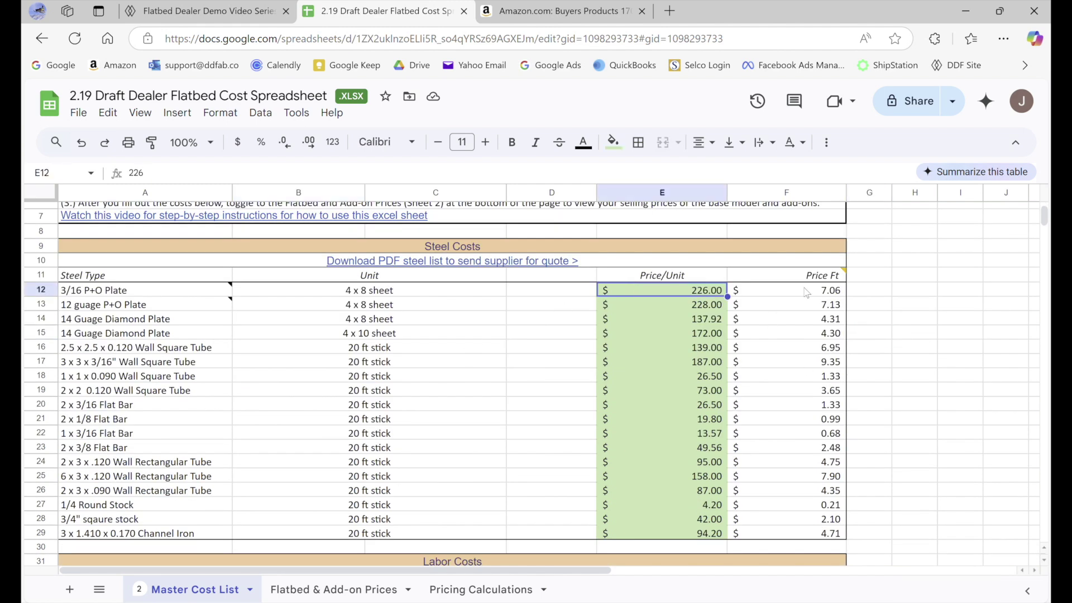
type("27")
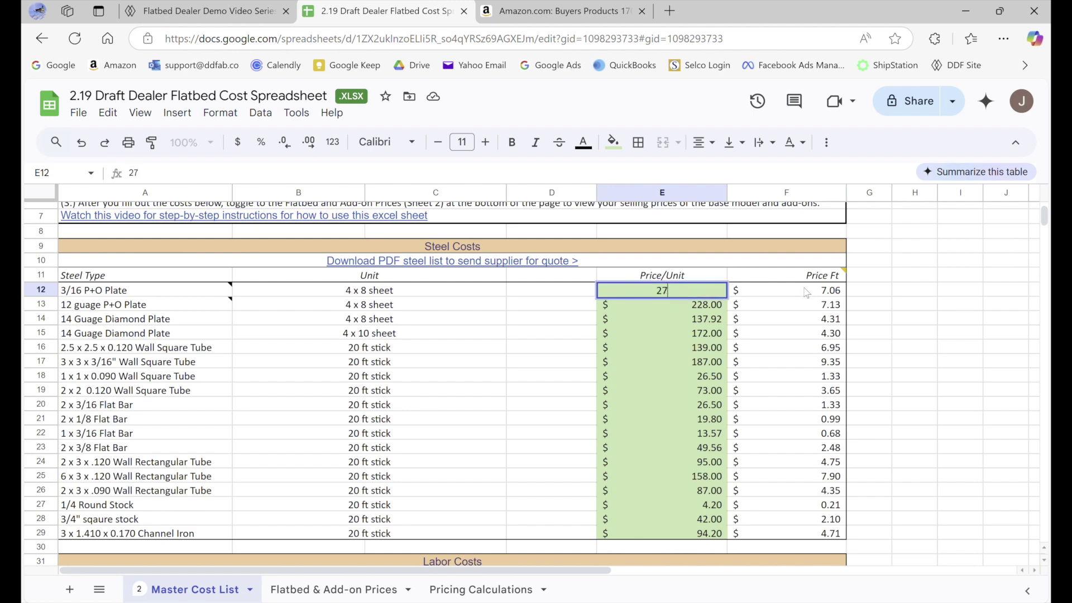
type("4")
key("Return")
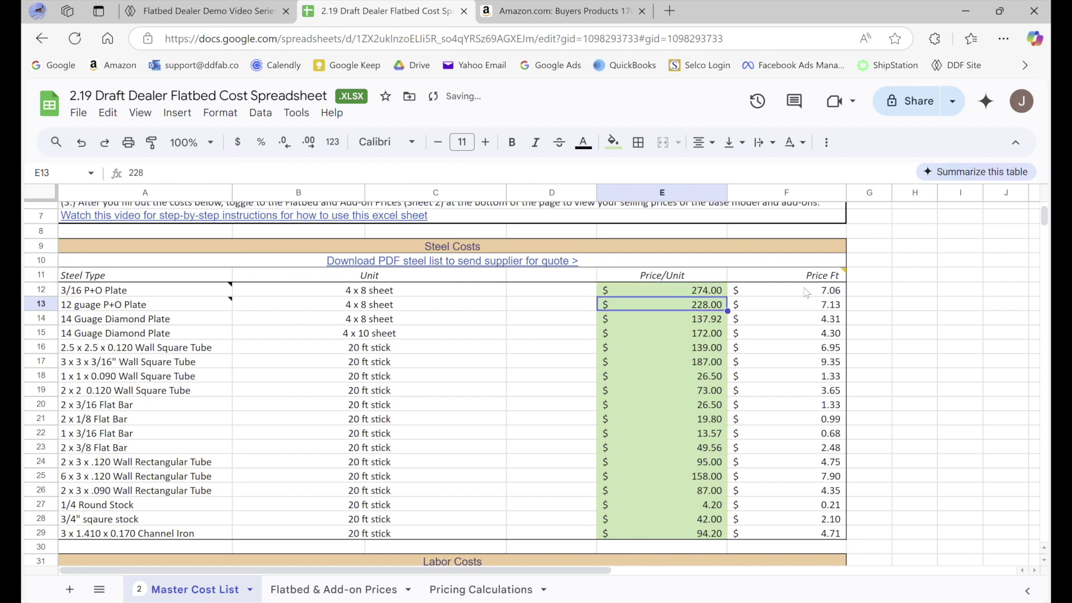
Step: Check the resulting Price Installed values from D5 down on Flatbed & Add-on Prices
left_click(355, 587)
left_click(508, 277)
left_click(500, 278)
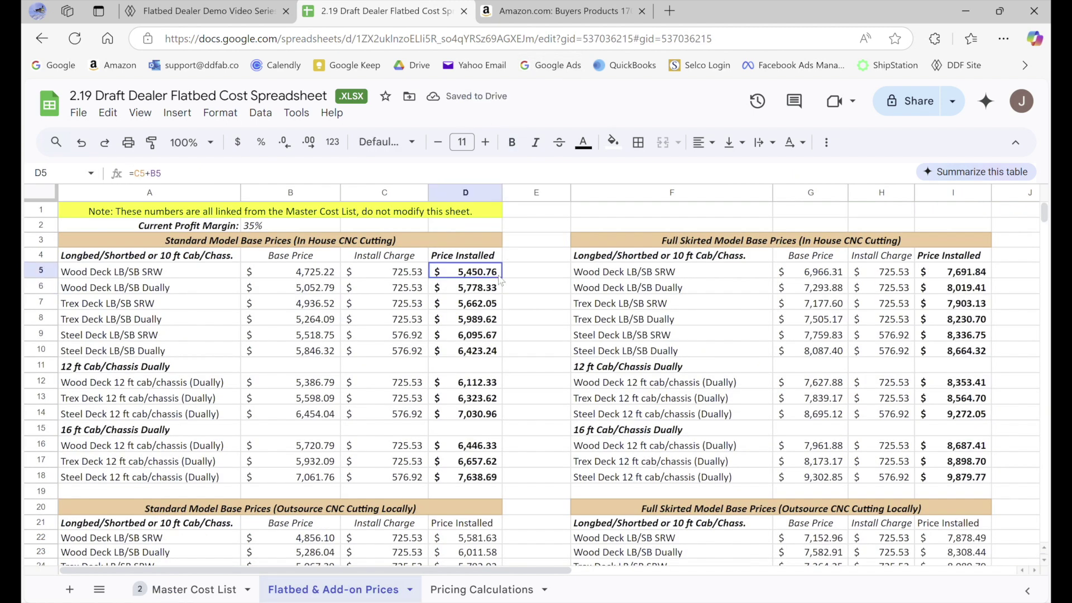
key("ctrl+shift+Down")
key("ctrl+shift+Down")
key("ctrl+shift+Down")
key("ctrl+shift+Down")
key("ctrl+shift+Down")
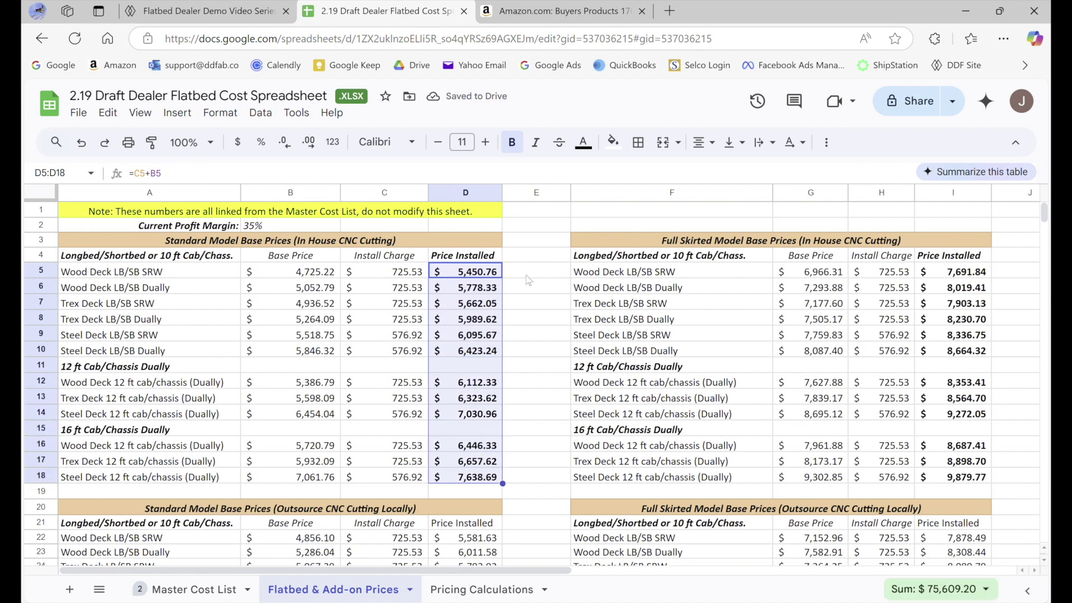
left_click(529, 280)
left_click(499, 277)
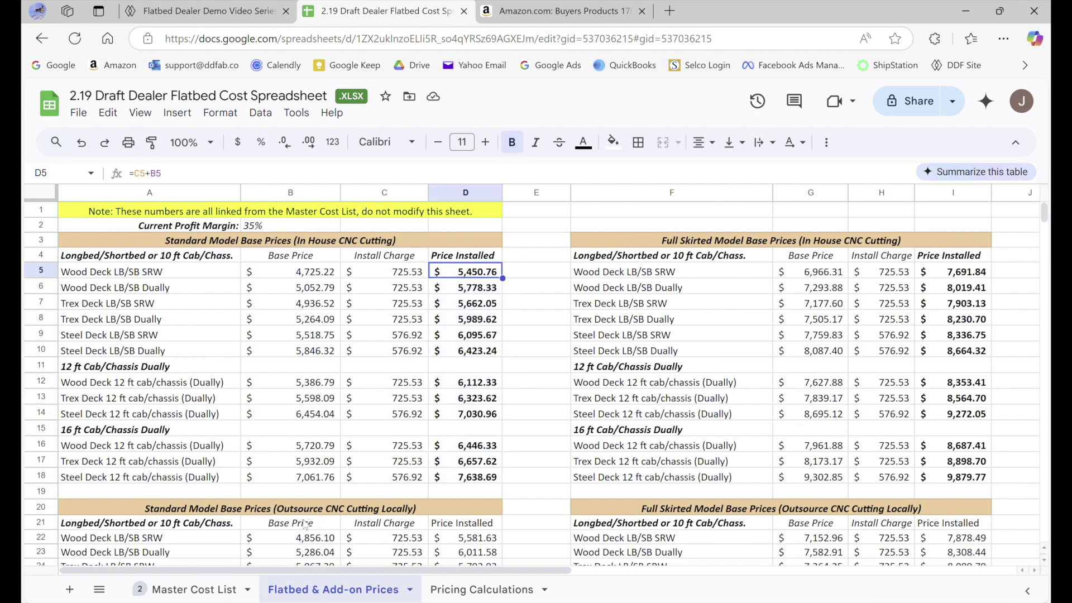
Step: Restore the plate price, then check the F33 hourly wage and standard model installed prices
left_click(215, 593)
left_click(709, 294)
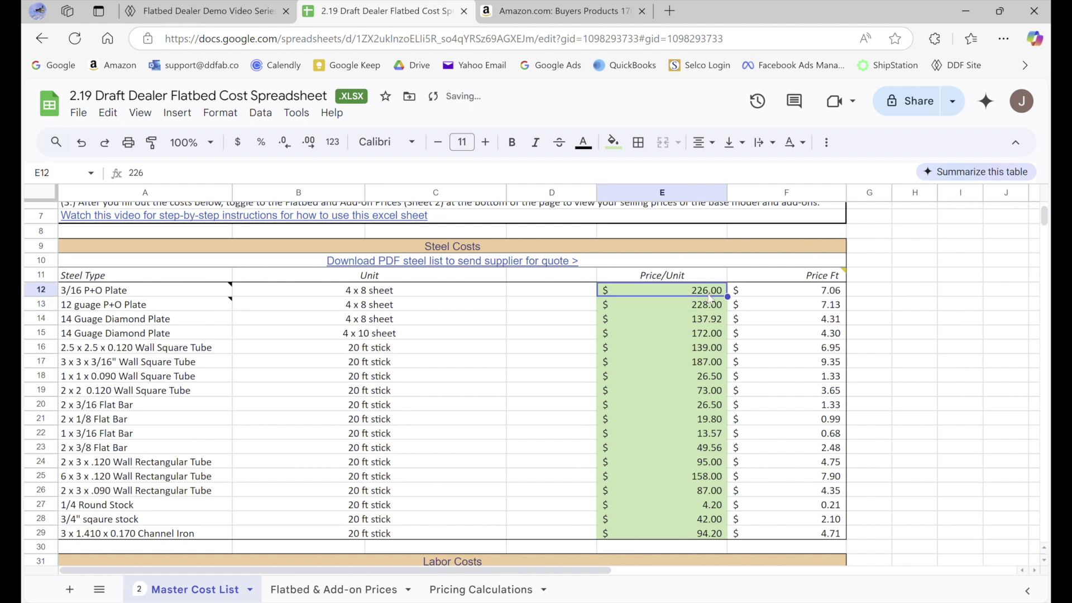
scroll(754, 379, "down", 5)
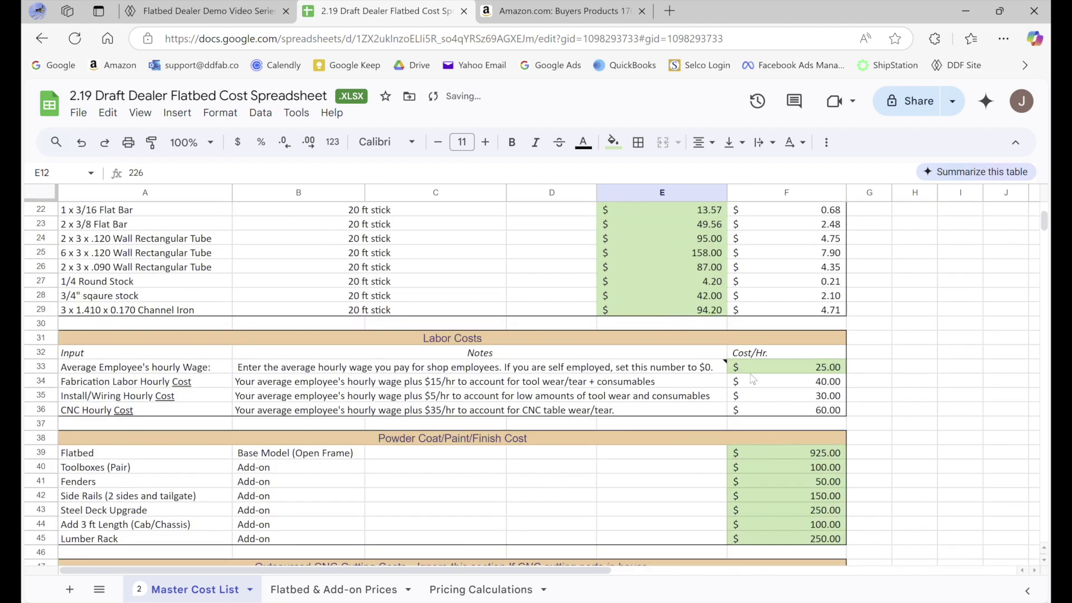
left_click(792, 371)
left_click(340, 590)
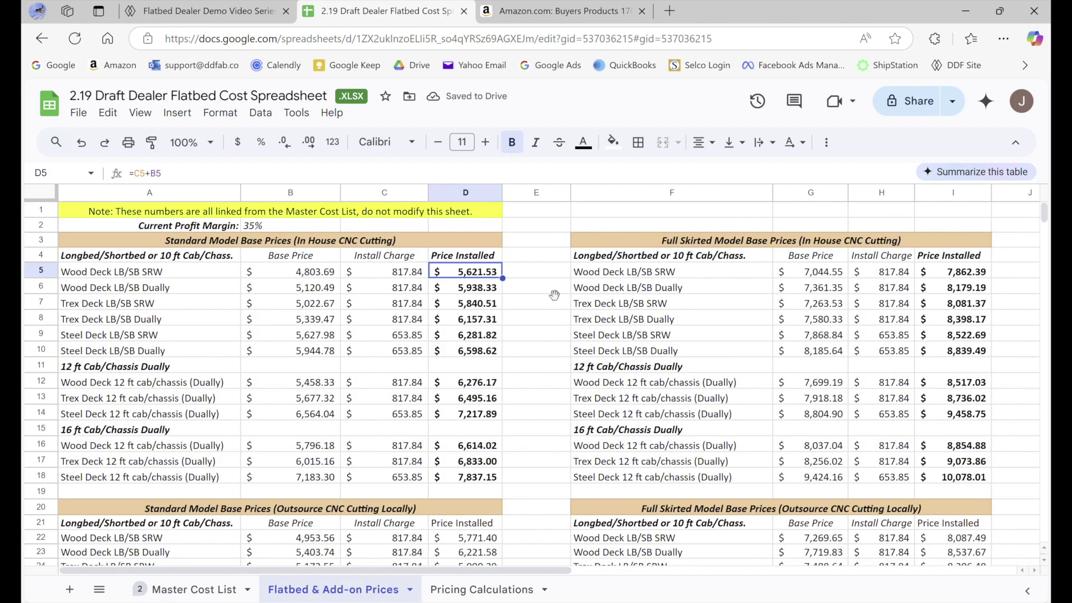
left_click_drag(472, 272, 495, 476)
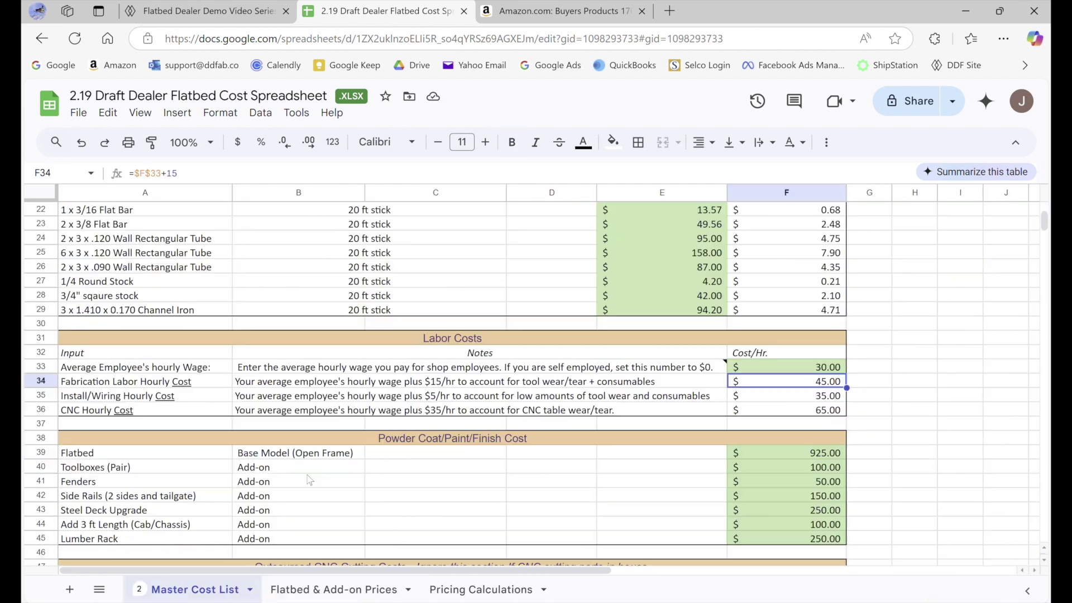
left_click(174, 589)
Step: Dismiss the hourly wage note and set the desired profit margin in B78 to 40%
mouse_move(740, 369)
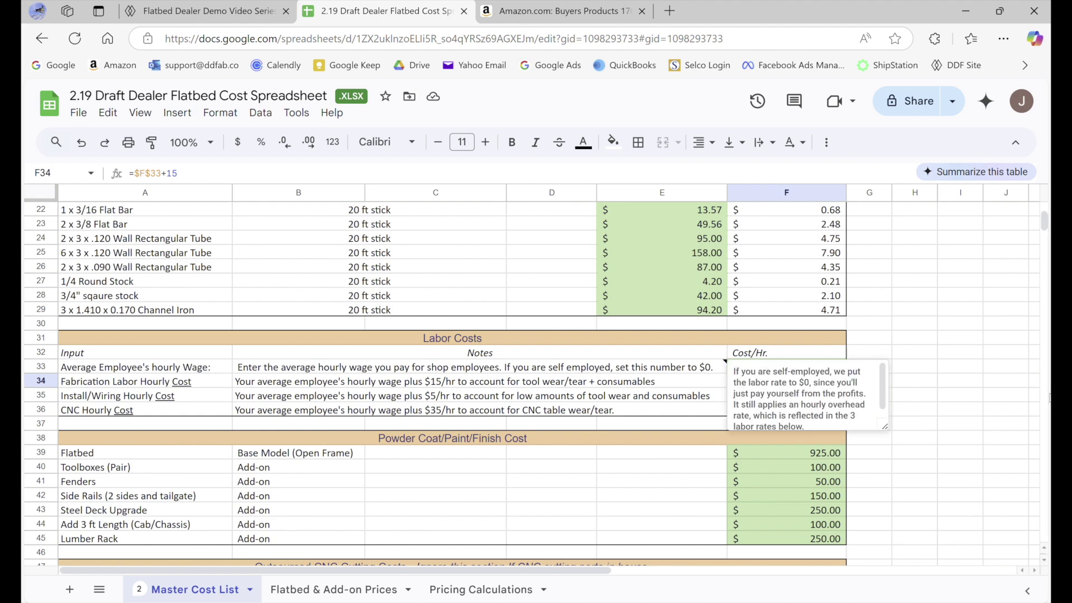
left_click(1011, 367)
scroll(681, 391, "down", 12)
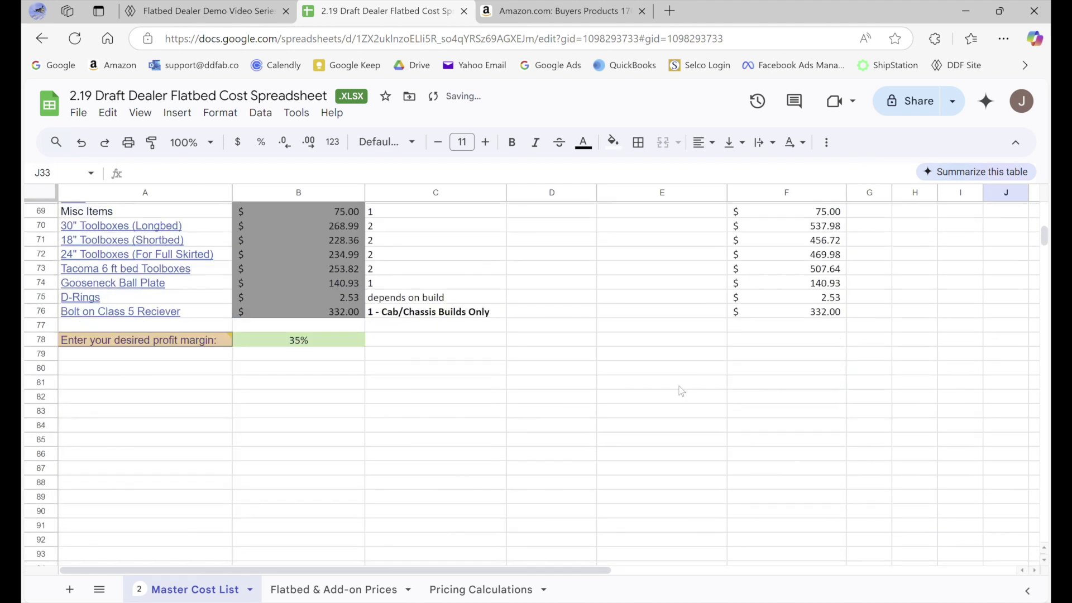
scroll(675, 397, "up", 2)
scroll(681, 442, "down", 2)
left_click(328, 339)
type("4")
type("0")
key("Return")
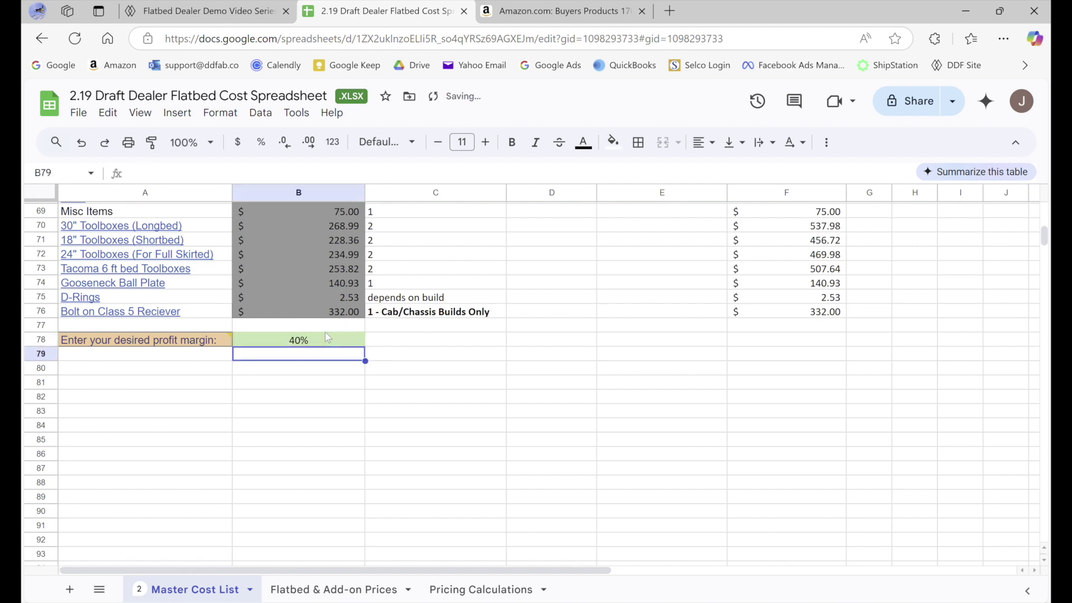
Step: Review the raised Price Installed values D5:D18 and the Current Profit Margin in B2
left_click(333, 590)
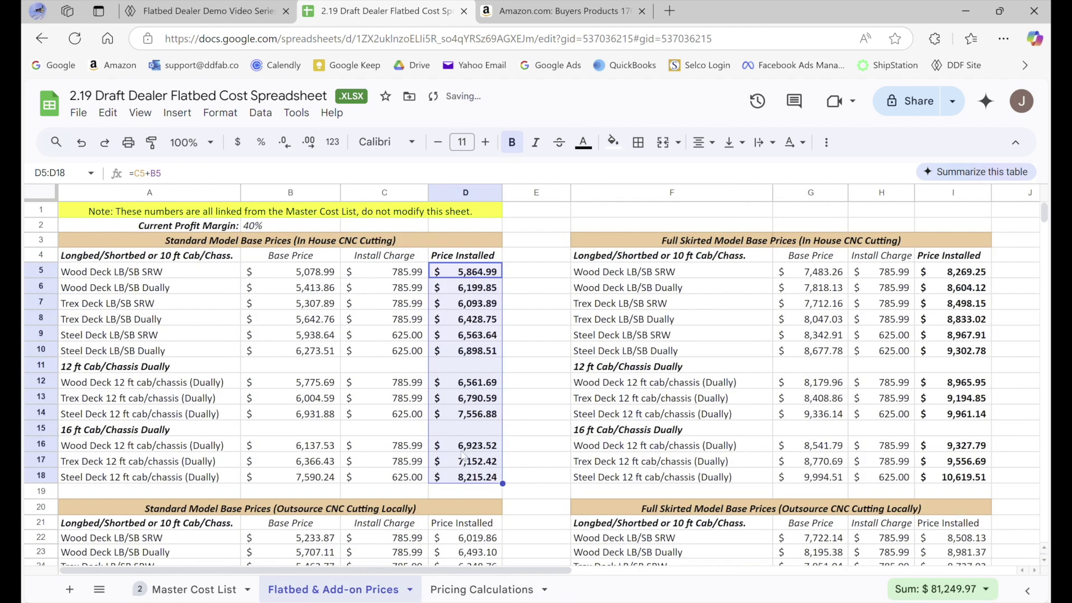
left_click(556, 289)
left_click_drag(490, 279, 485, 479)
left_click(274, 226)
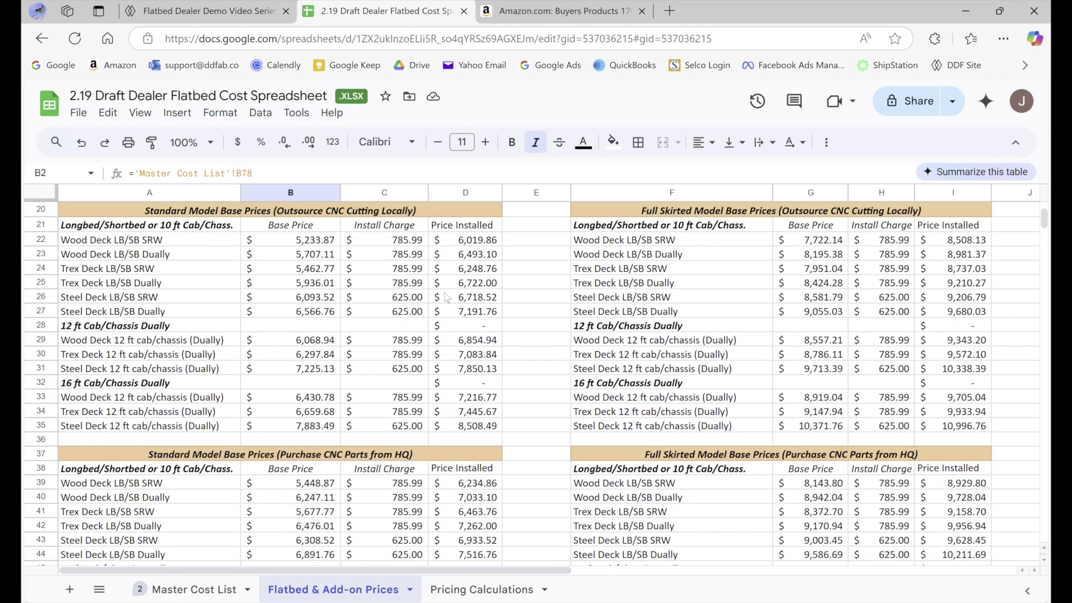
scroll(445, 282, "down", 10)
scroll(444, 298, "down", 3)
scroll(400, 326, "up", 2)
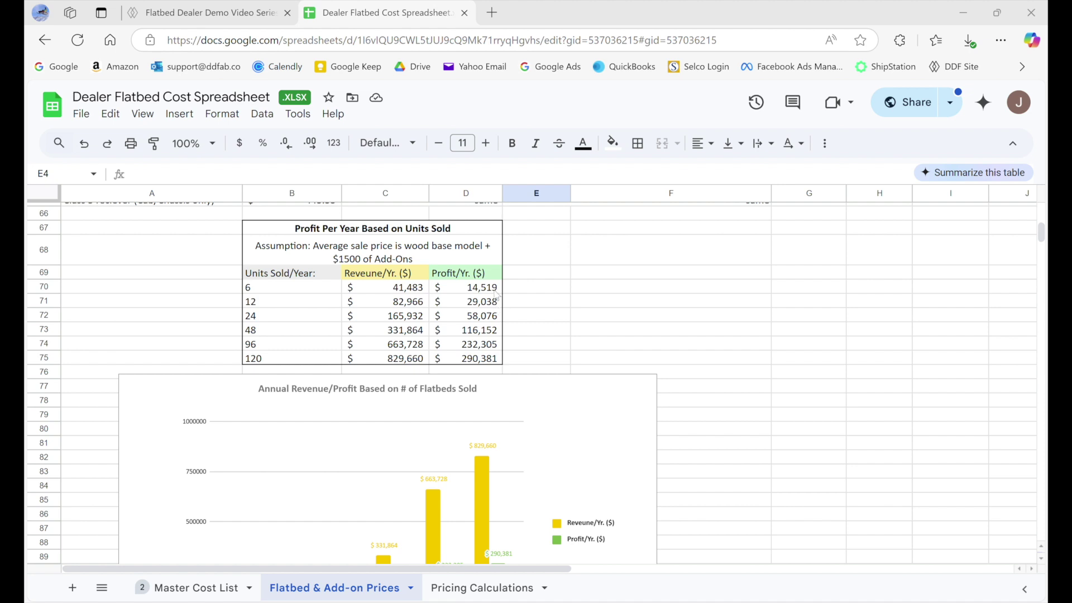
scroll(586, 306, "down", 2)
scroll(582, 306, "up", 2)
left_click(309, 299)
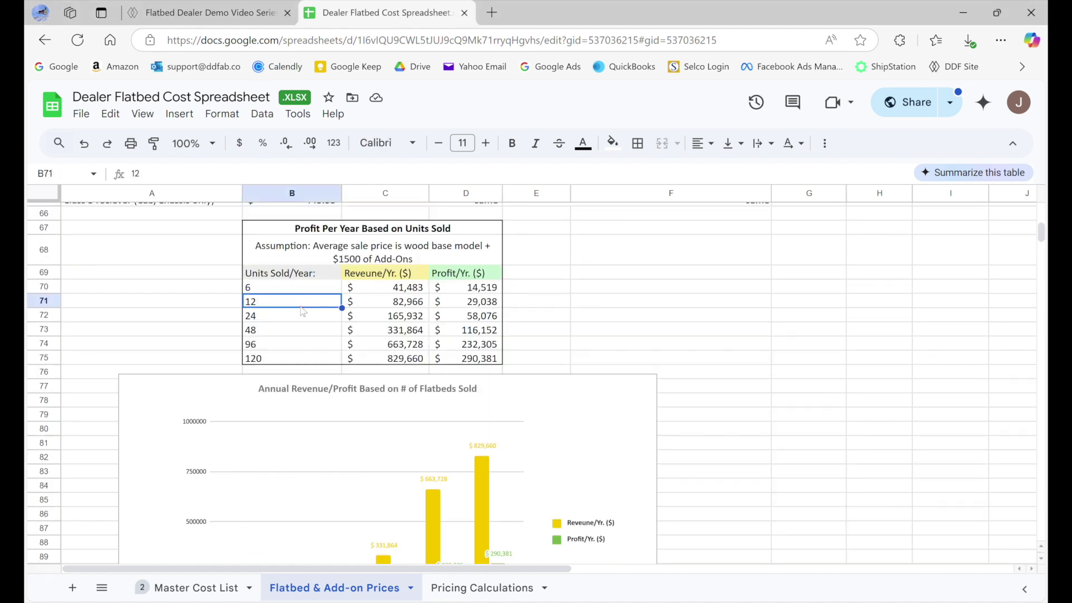
left_click(303, 318)
left_click_drag(381, 287, 377, 362)
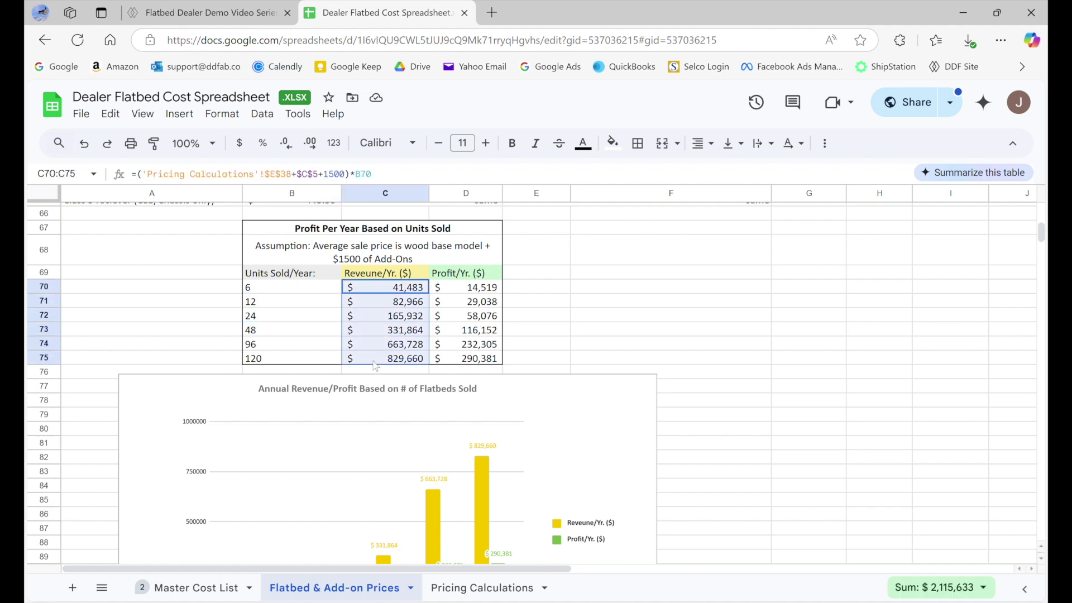
left_click_drag(452, 294, 445, 366)
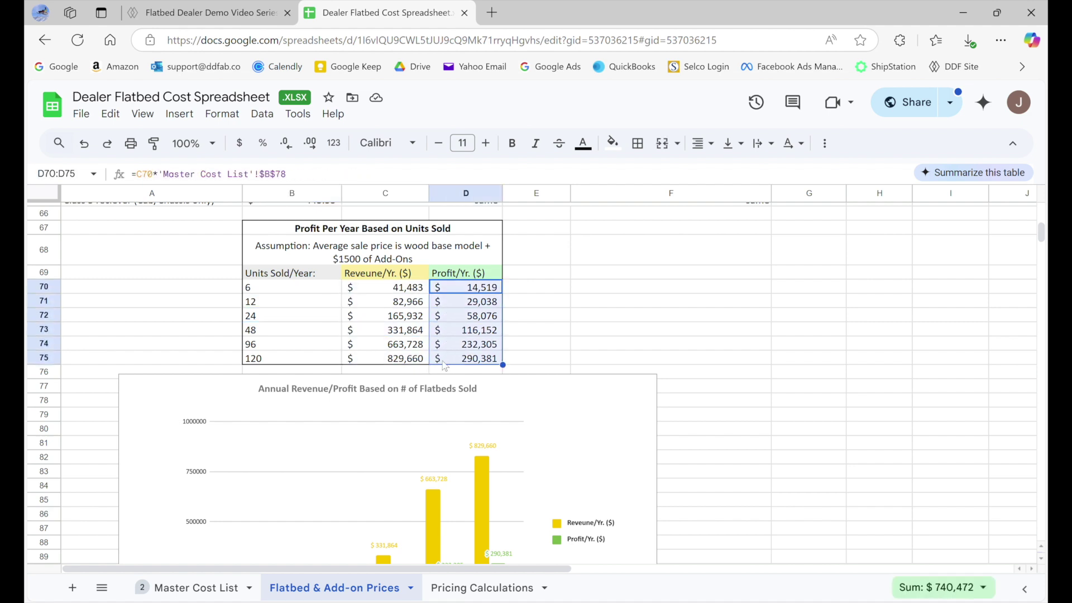
scroll(529, 300, "down", 1)
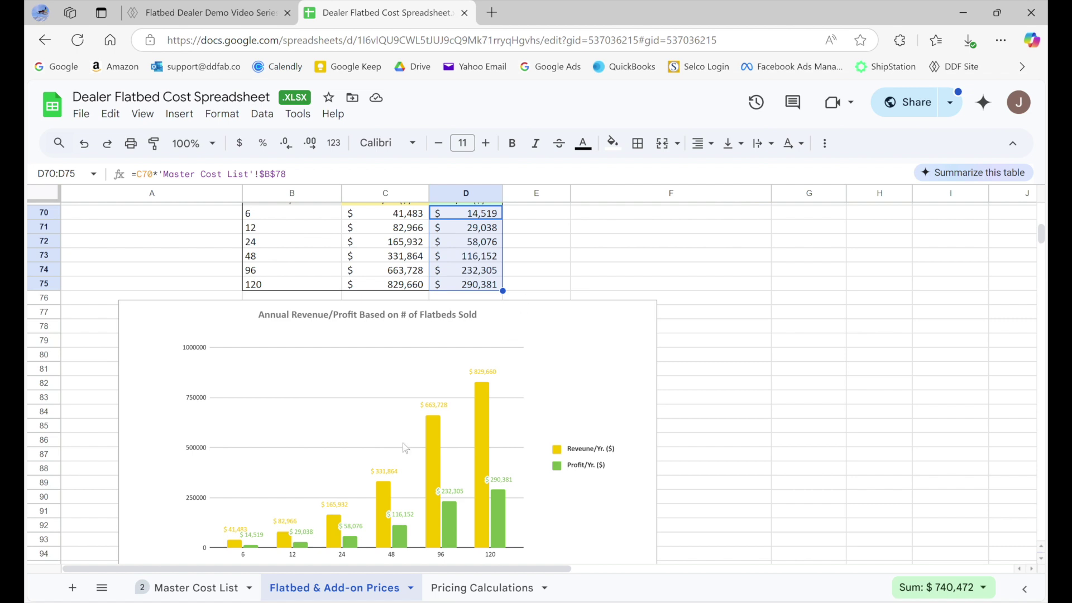
left_click(552, 204)
scroll(508, 342, "up", 3)
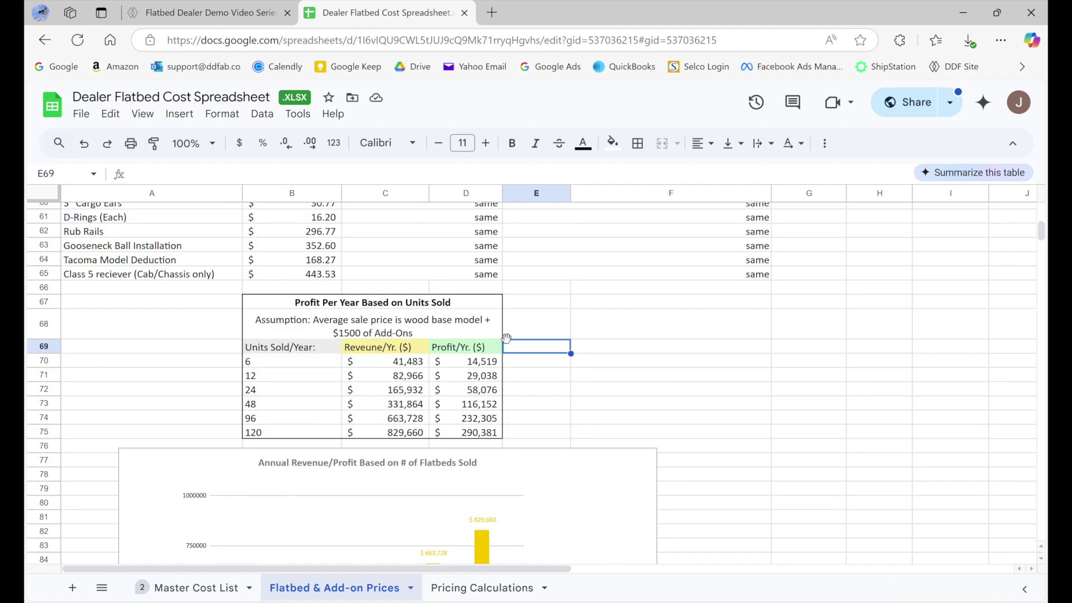
scroll(508, 342, "down", 1)
left_click_drag(414, 306, 457, 306)
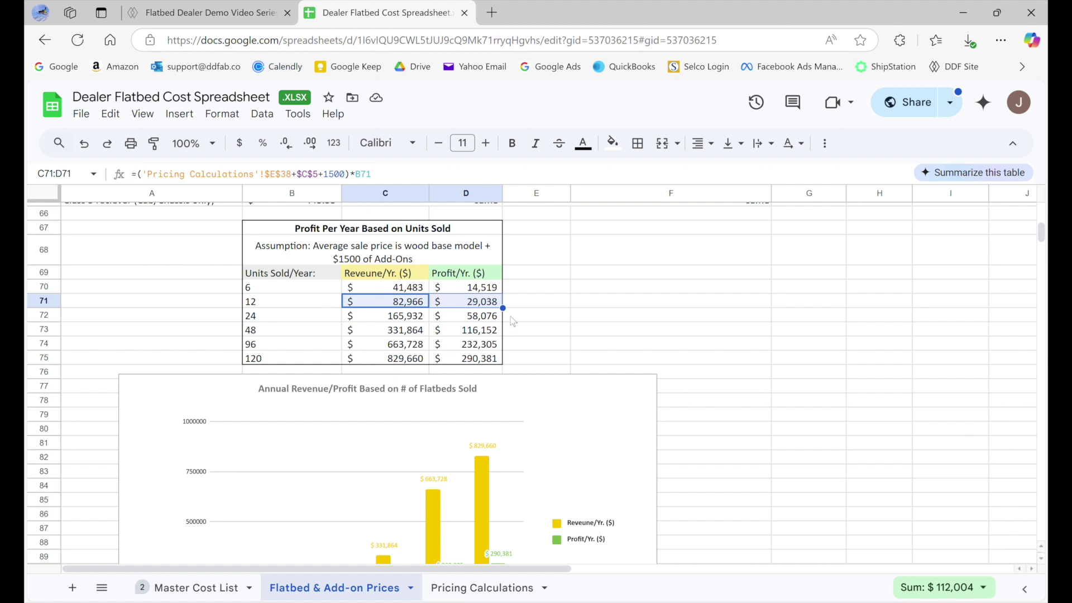
left_click(469, 334)
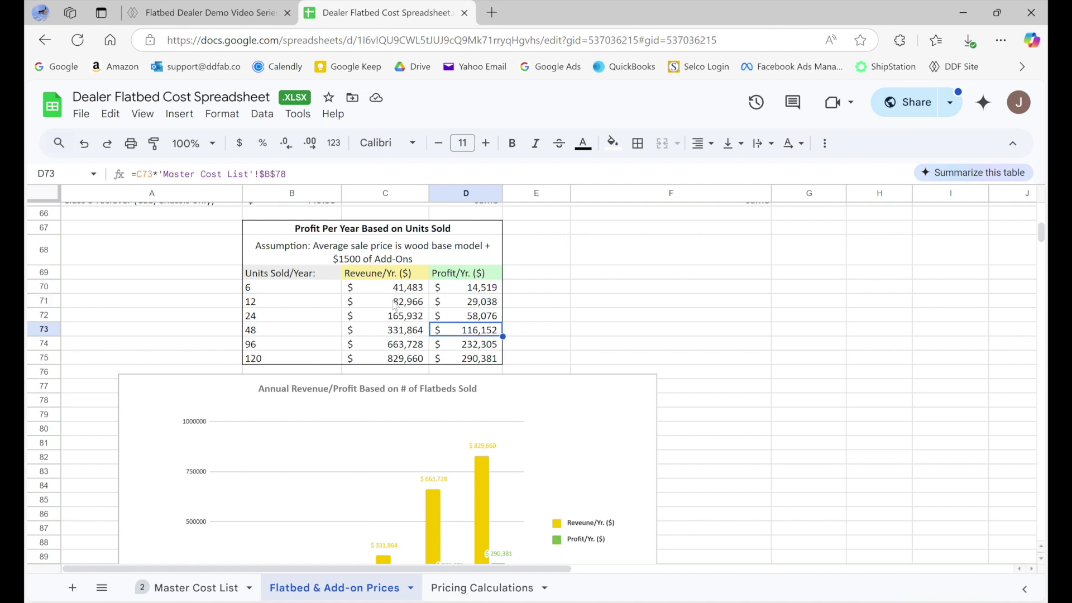
left_click_drag(395, 305, 484, 362)
left_click(482, 363)
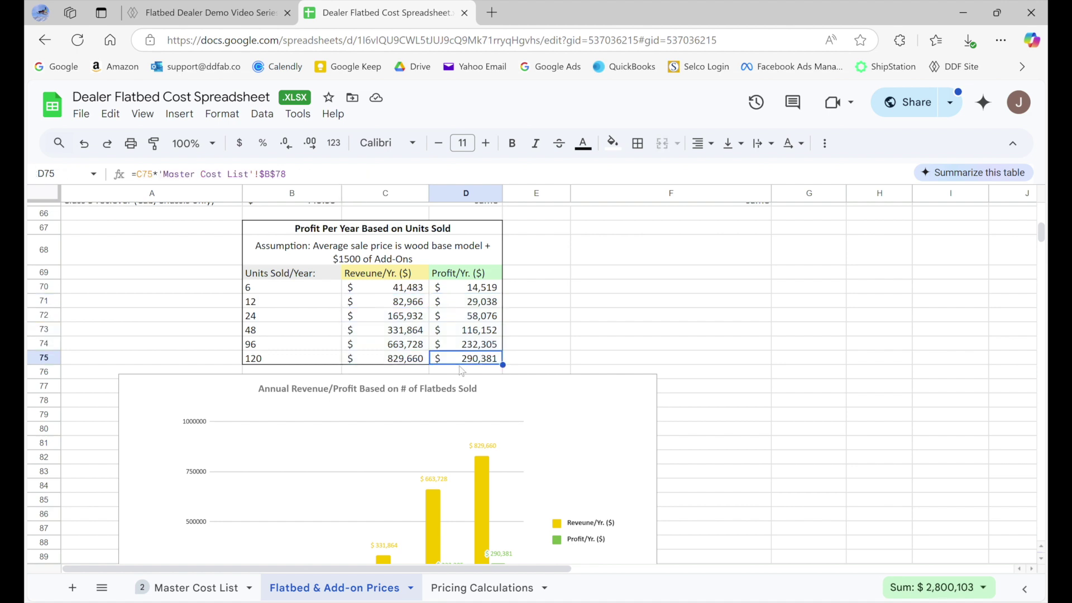
left_click_drag(415, 365, 468, 361)
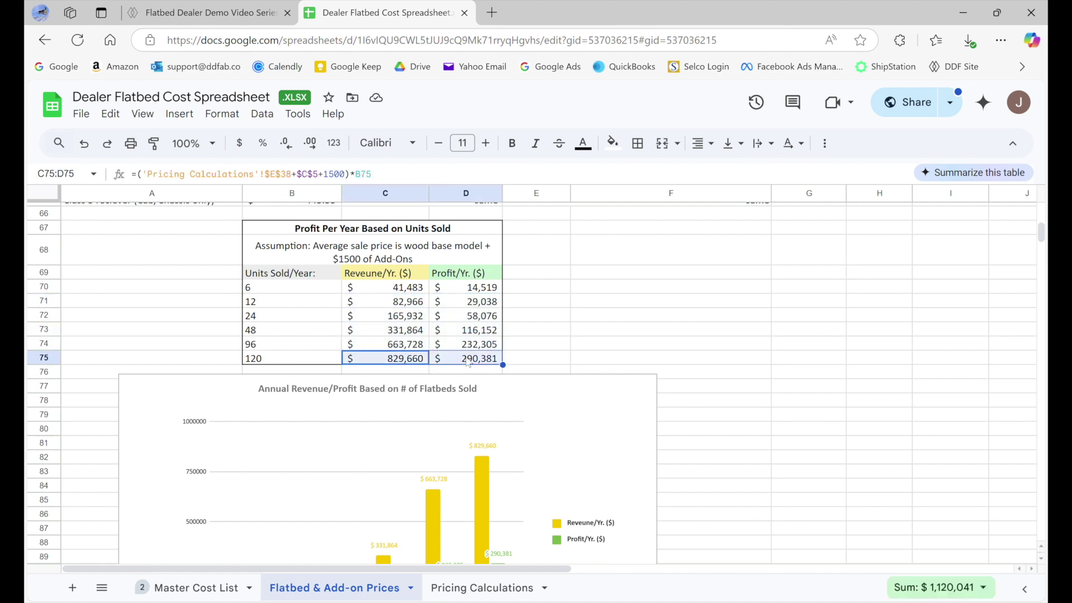
left_click(524, 360)
scroll(436, 454, "down", 2)
left_click(467, 588)
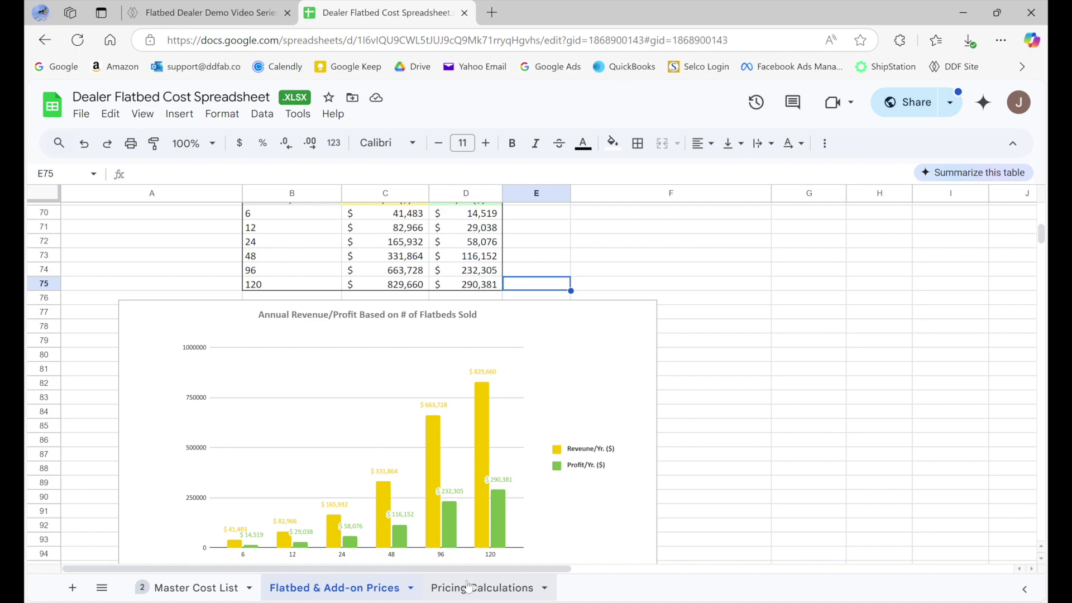
scroll(458, 353, "down", 4)
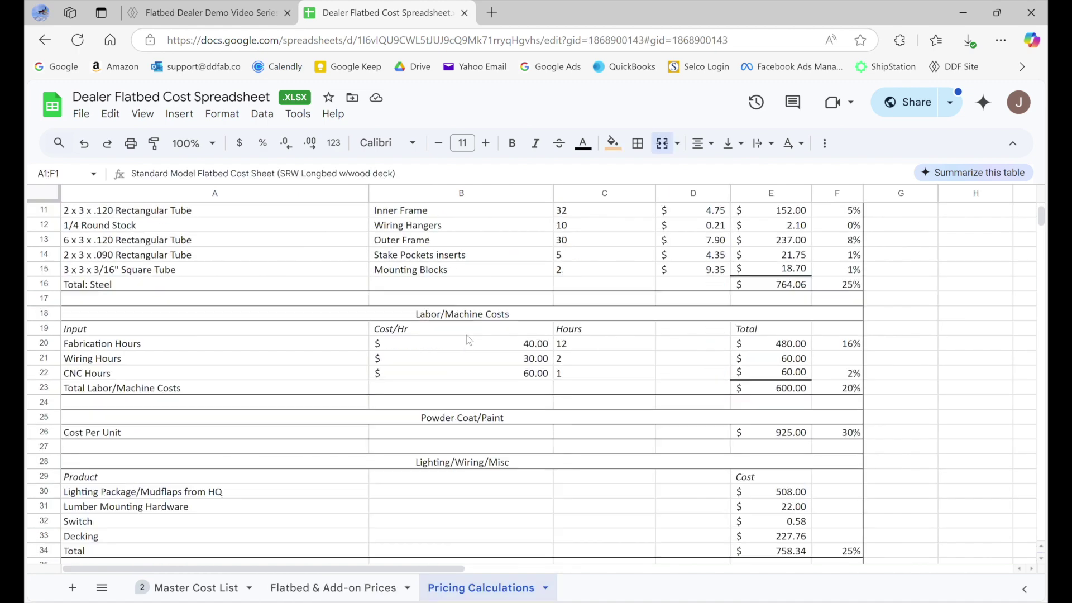
scroll(468, 338, "up", 4)
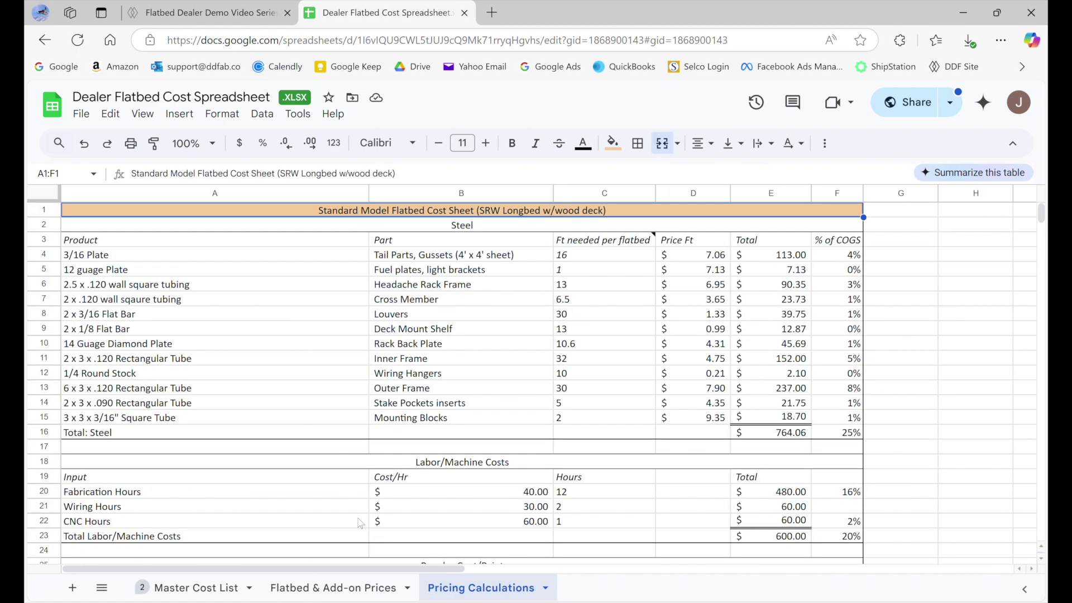
left_click(357, 587)
scroll(342, 444, "up", 15)
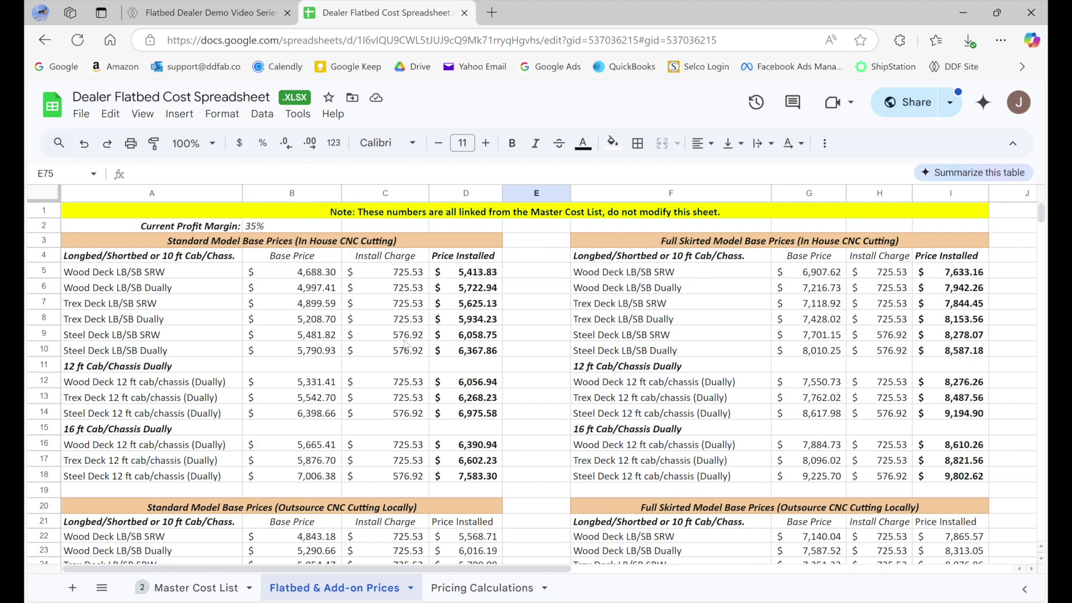
scroll(505, 350, "down", 2)
left_click(461, 596)
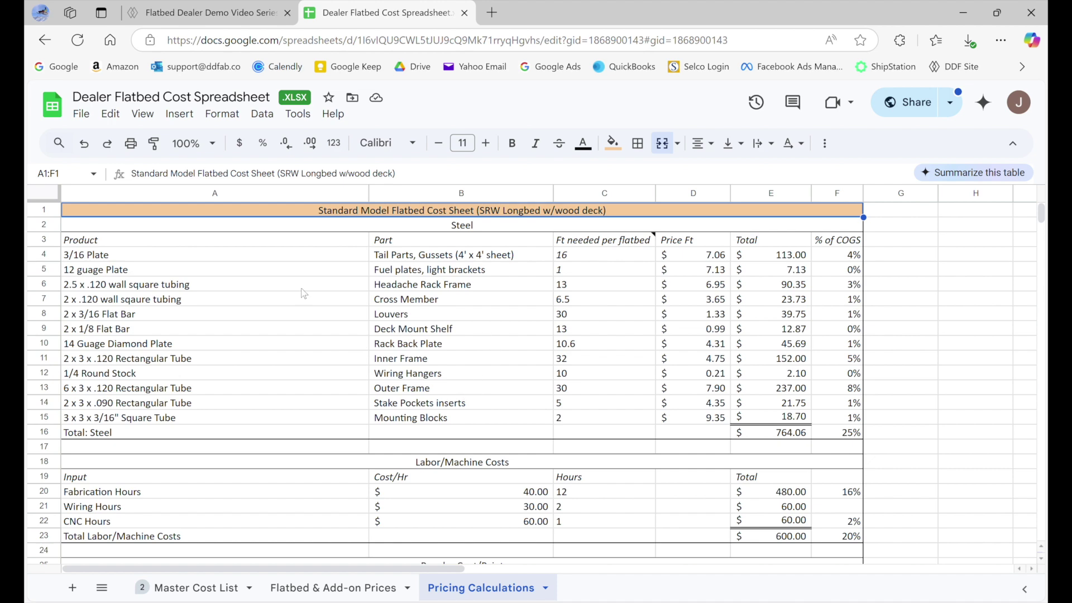
left_click_drag(197, 241, 743, 433)
scroll(715, 426, "down", 2)
left_click_drag(351, 411, 614, 433)
scroll(614, 432, "down", 4)
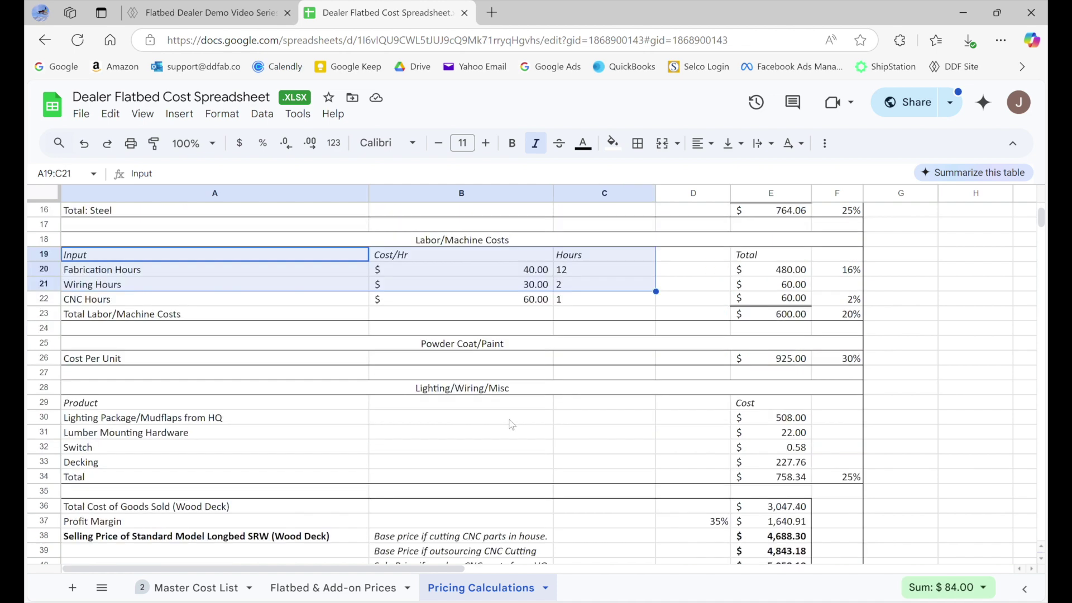
left_click_drag(447, 358, 835, 364)
scroll(673, 397, "down", 2)
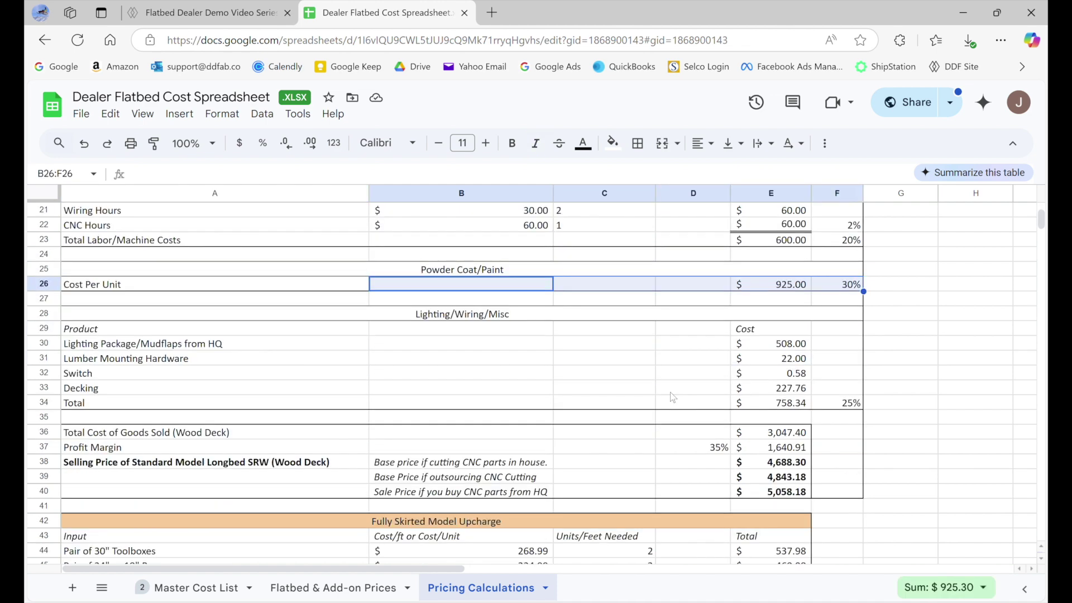
left_click_drag(251, 334, 819, 399)
scroll(819, 399, "down", 2)
left_click(765, 405)
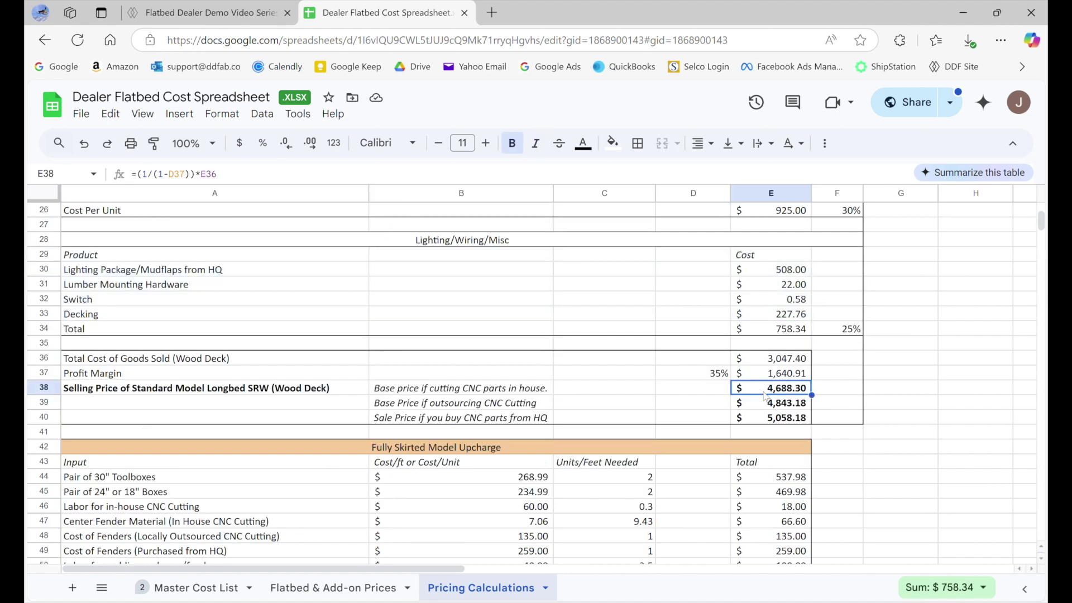
key("Down")
left_click(764, 388)
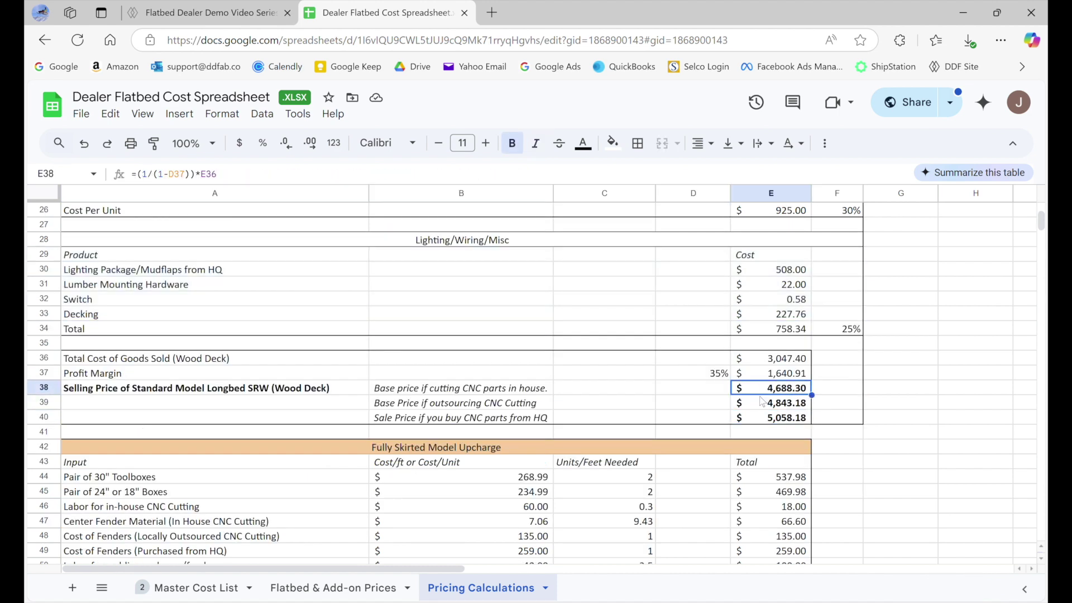
left_click(765, 403)
left_click(764, 389)
scroll(759, 392, "down", 2)
key("Down")
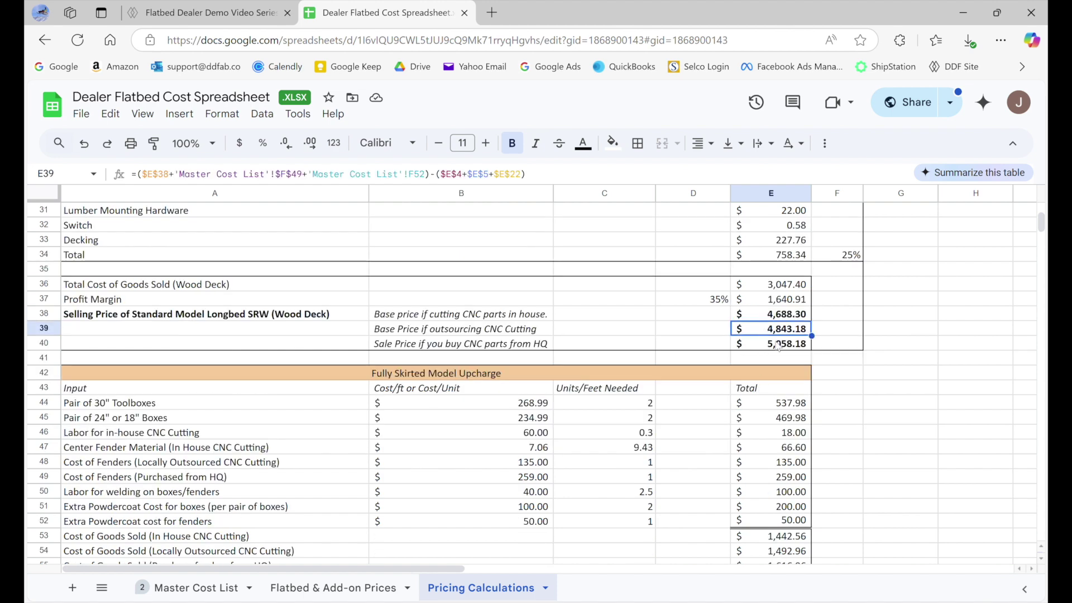
key("Down")
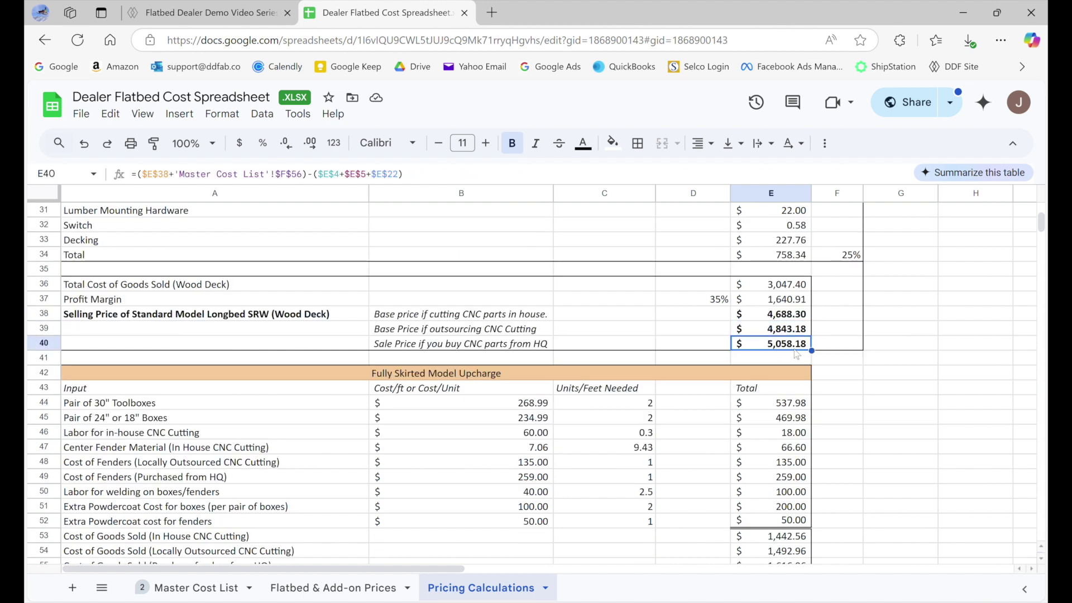
scroll(801, 352, "down", 2)
scroll(784, 355, "down", 2)
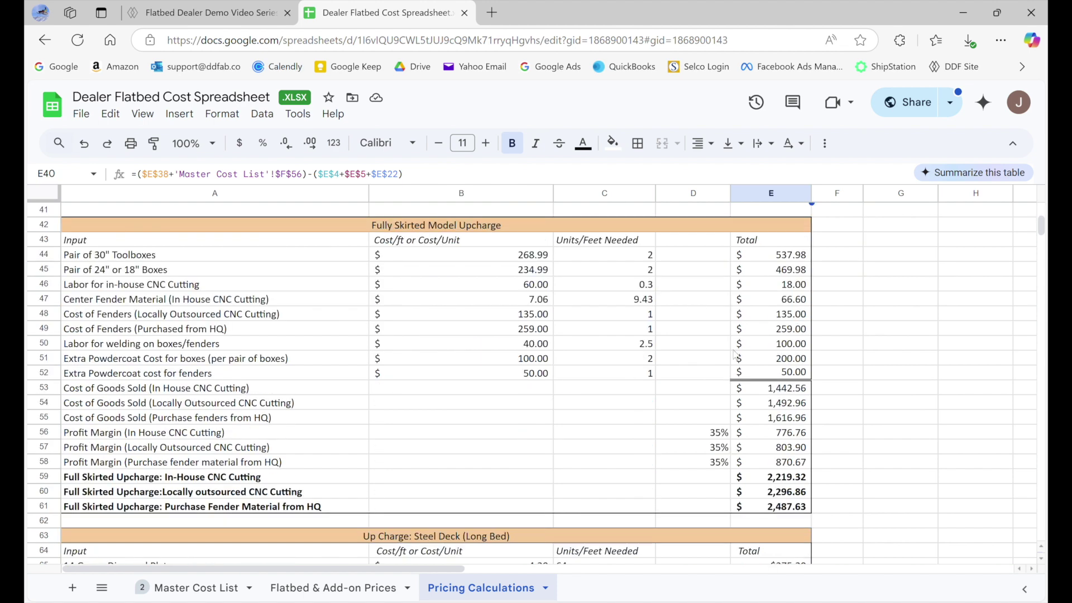
left_click_drag(405, 226, 587, 506)
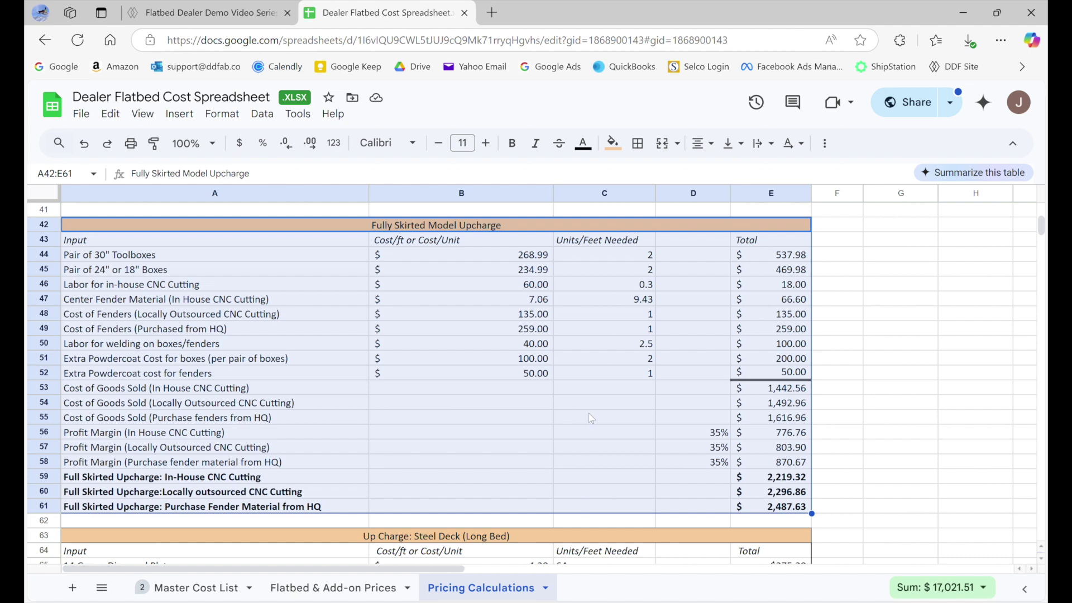
left_click(823, 343)
scroll(469, 239, "down", 5)
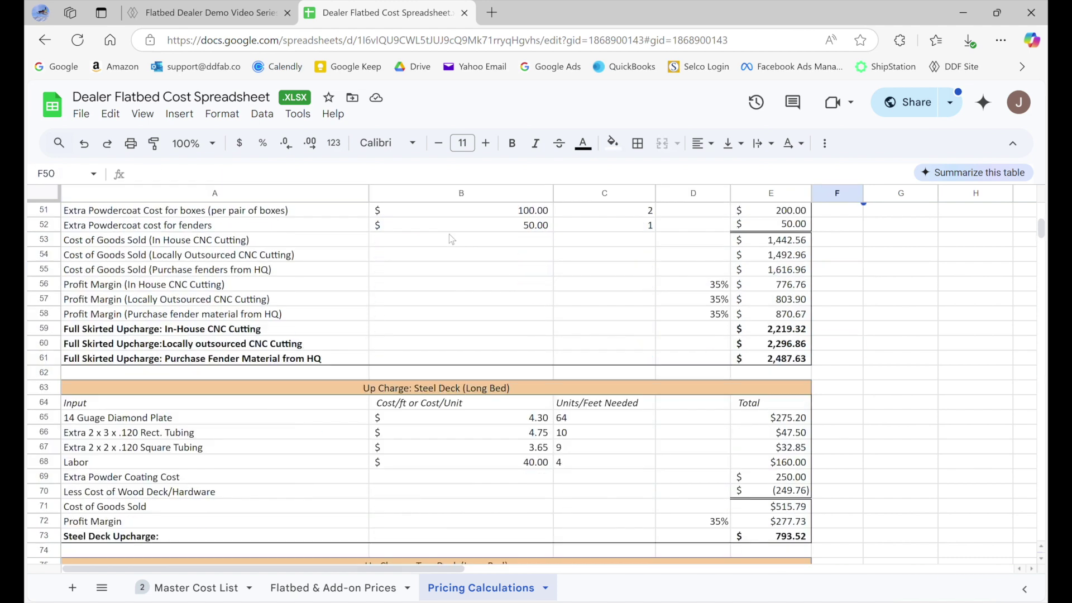
scroll(798, 413, "down", 3)
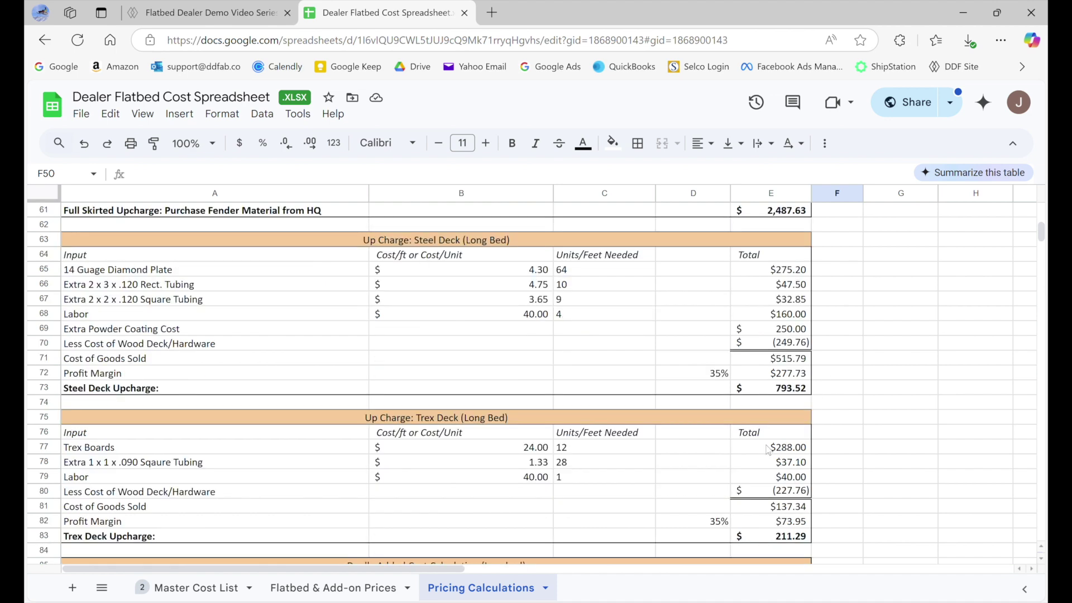
scroll(605, 389, "down", 3)
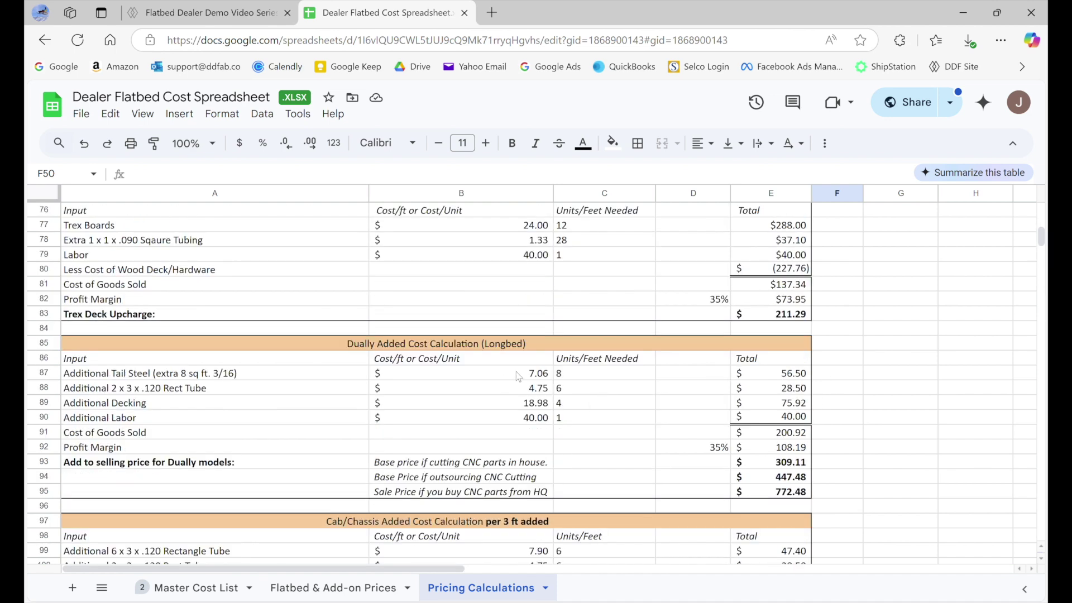
scroll(704, 441, "down", 5)
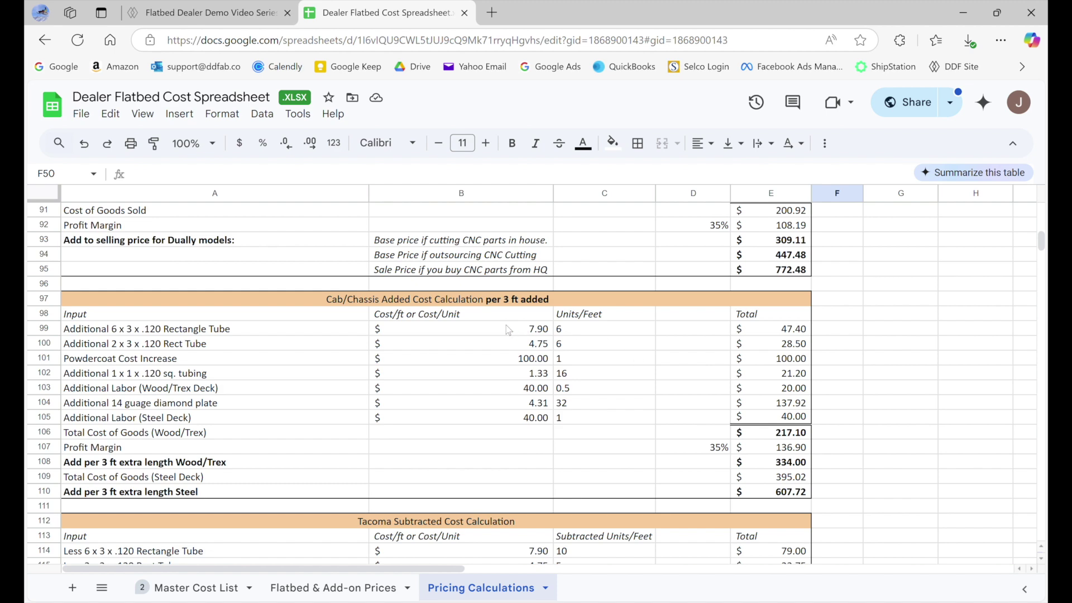
scroll(528, 306, "down", 5)
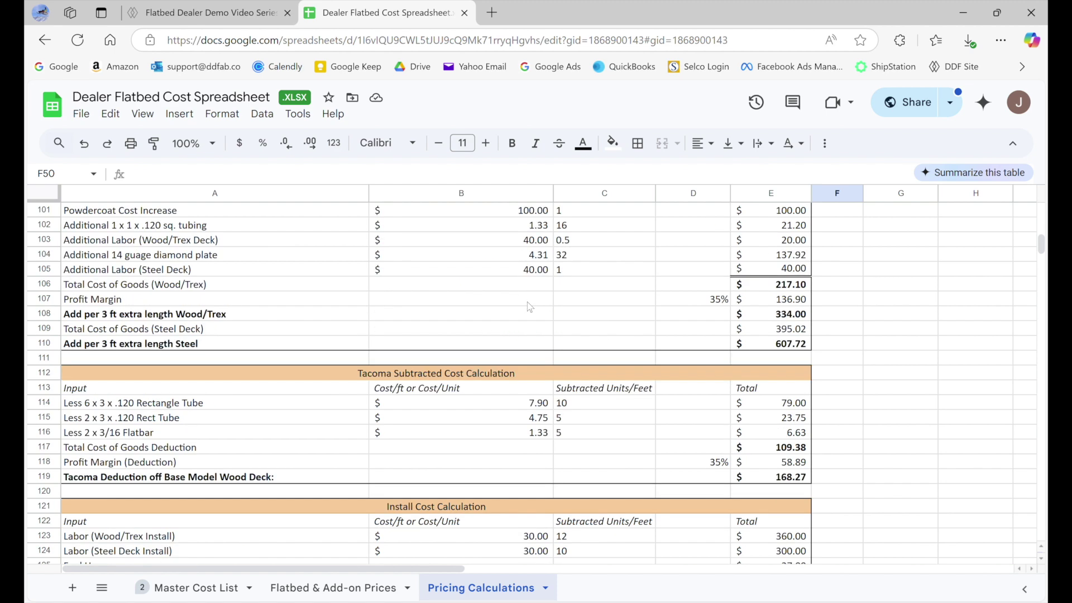
scroll(544, 322, "down", 3)
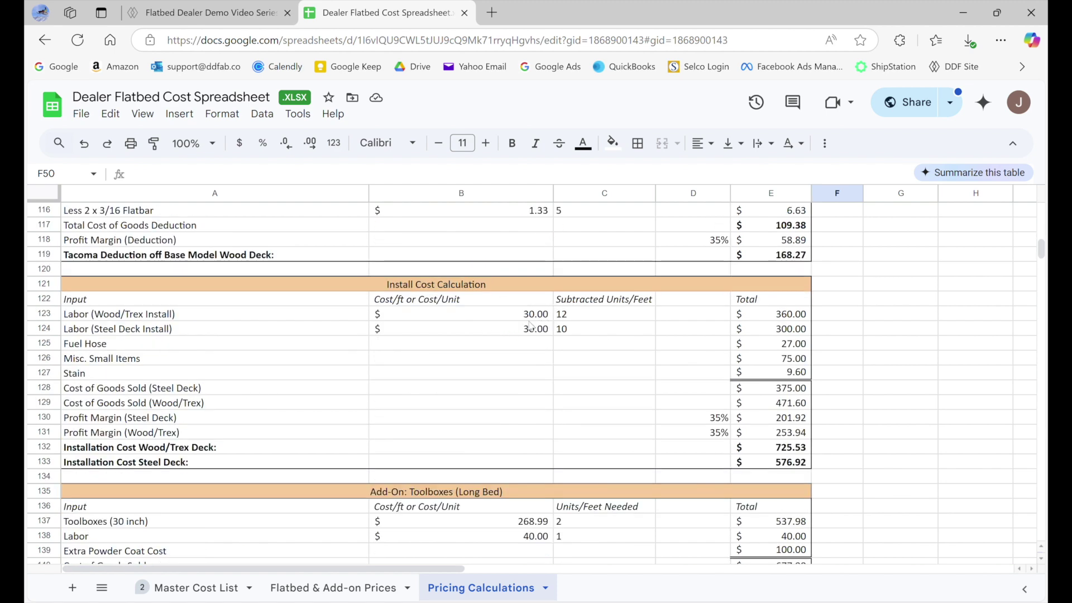
left_click_drag(461, 305, 777, 461)
left_click(823, 420)
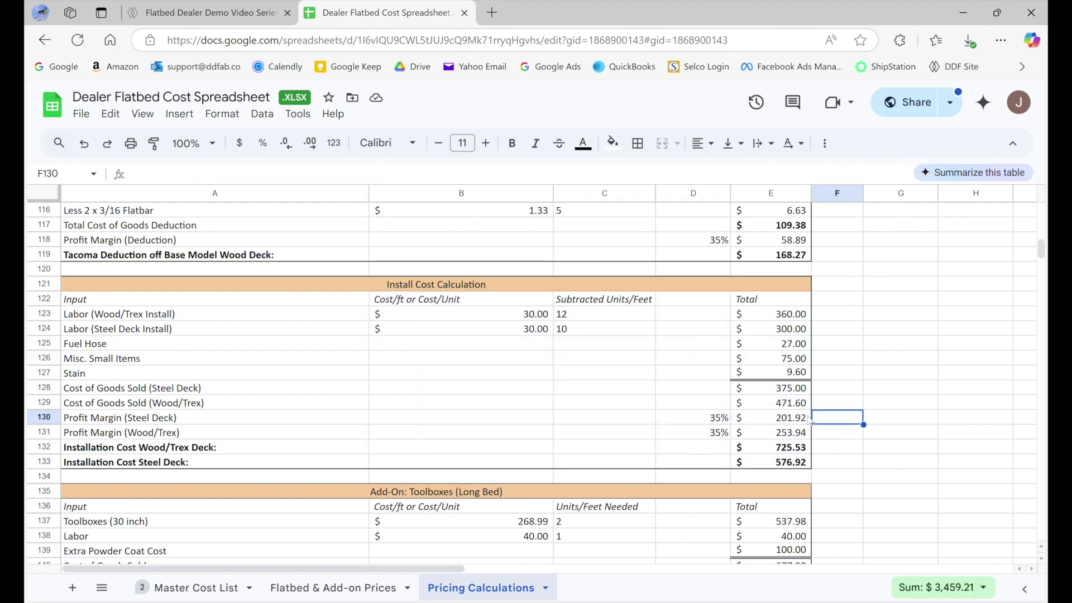
scroll(821, 422, "down", 3)
scroll(670, 379, "down", 5)
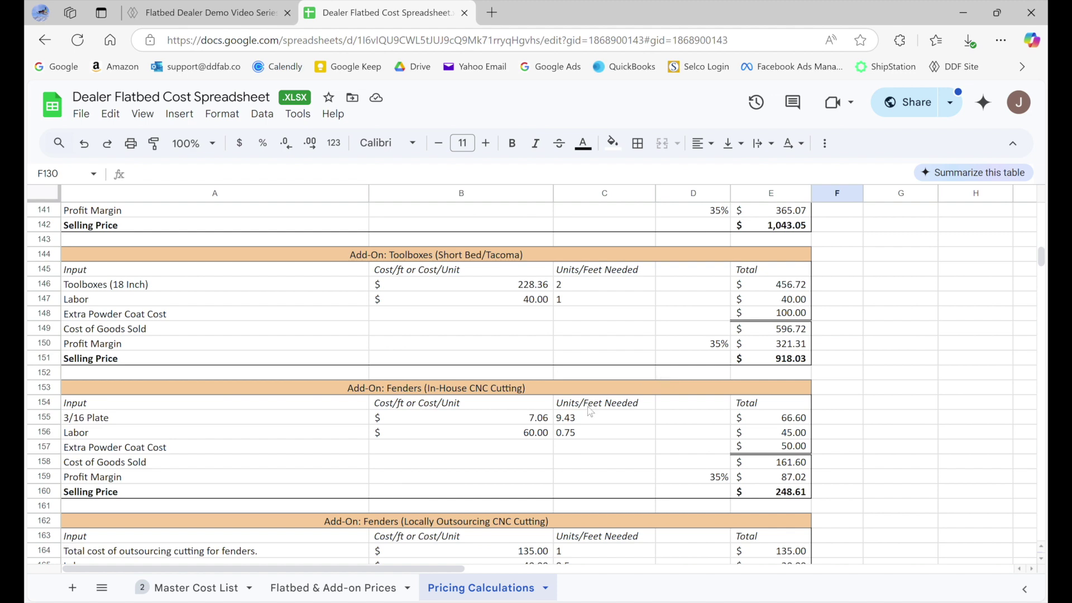
scroll(581, 412, "down", 3)
scroll(491, 385, "down", 14)
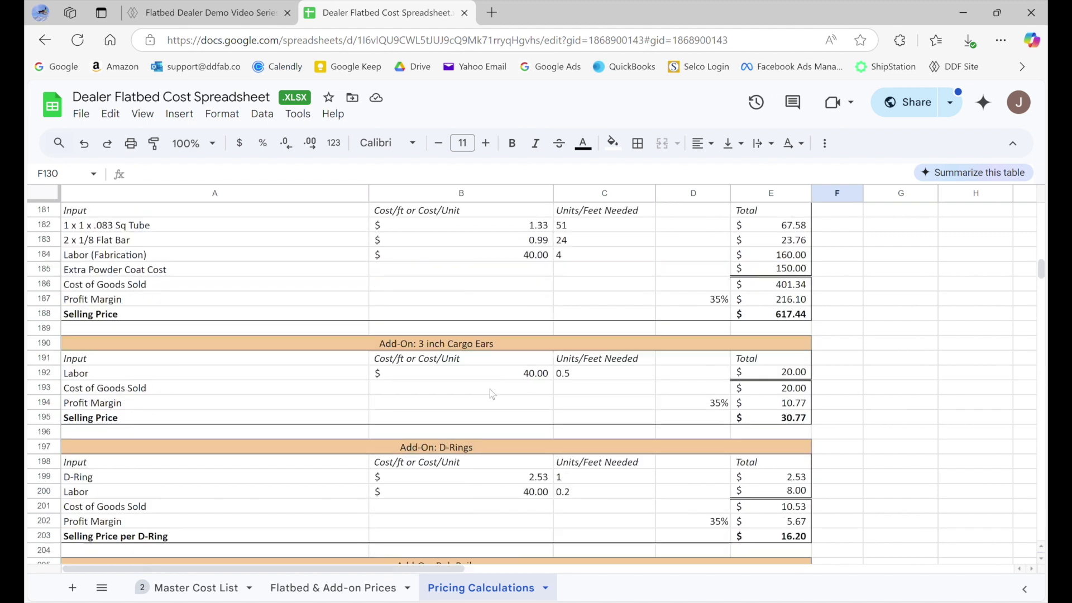
scroll(486, 383, "down", 5)
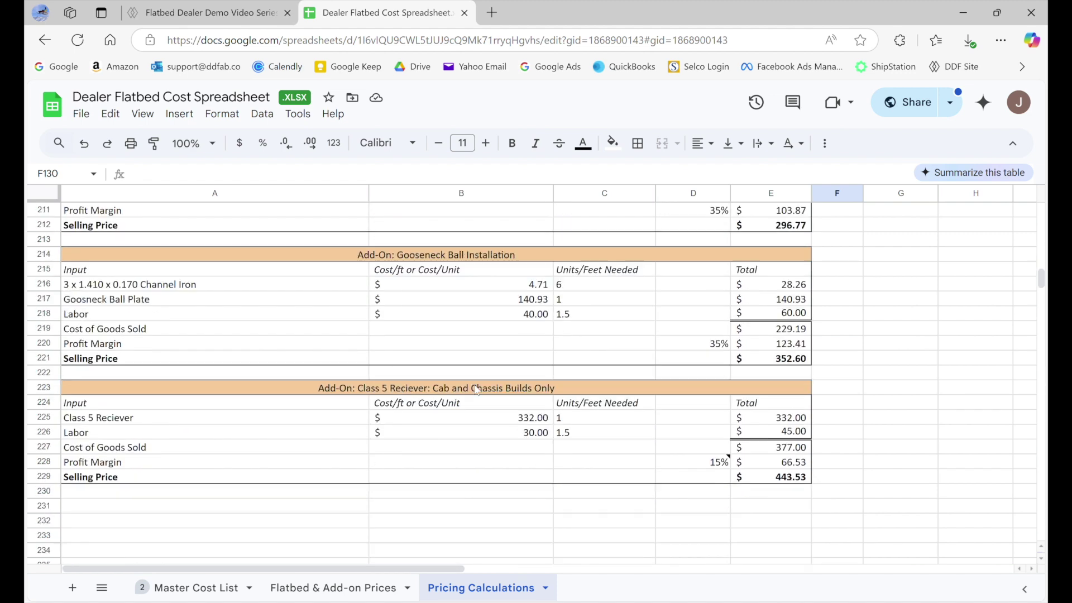
scroll(478, 385, "up", 15)
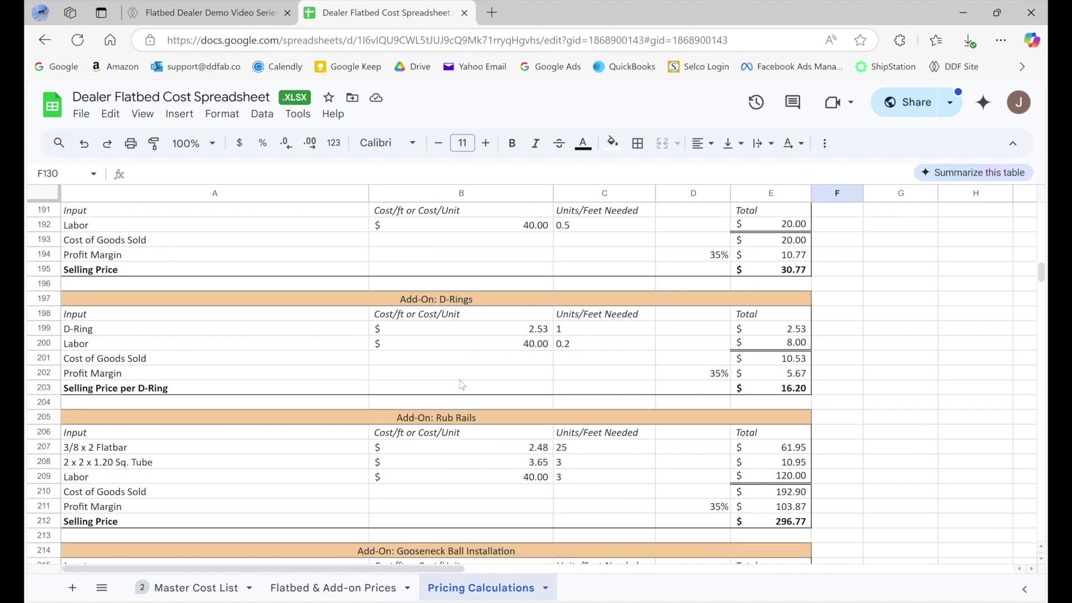
scroll(479, 379, "up", 20)
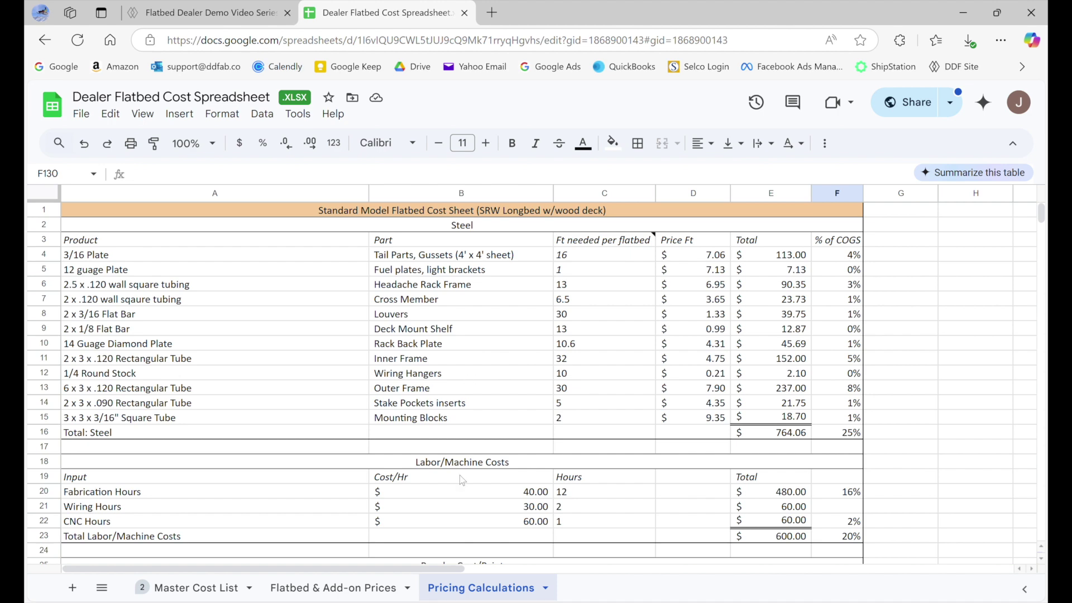
Step: Look over the Master Cost List and Pricing Calculations, ending on the Flatbed & Add-on Prices tables
left_click(348, 588)
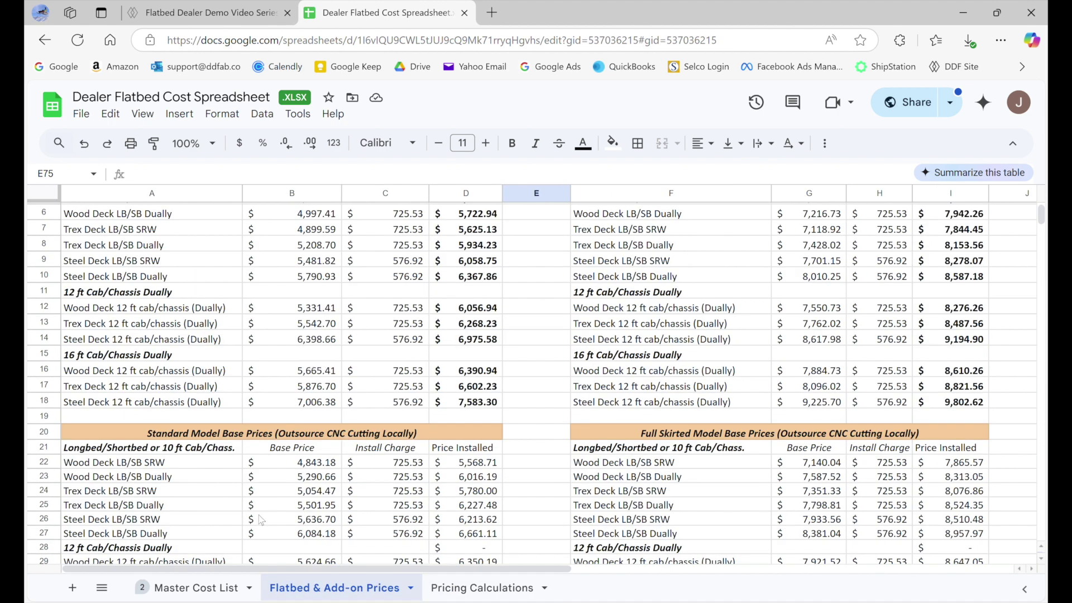
left_click(193, 588)
scroll(567, 335, "up", 9)
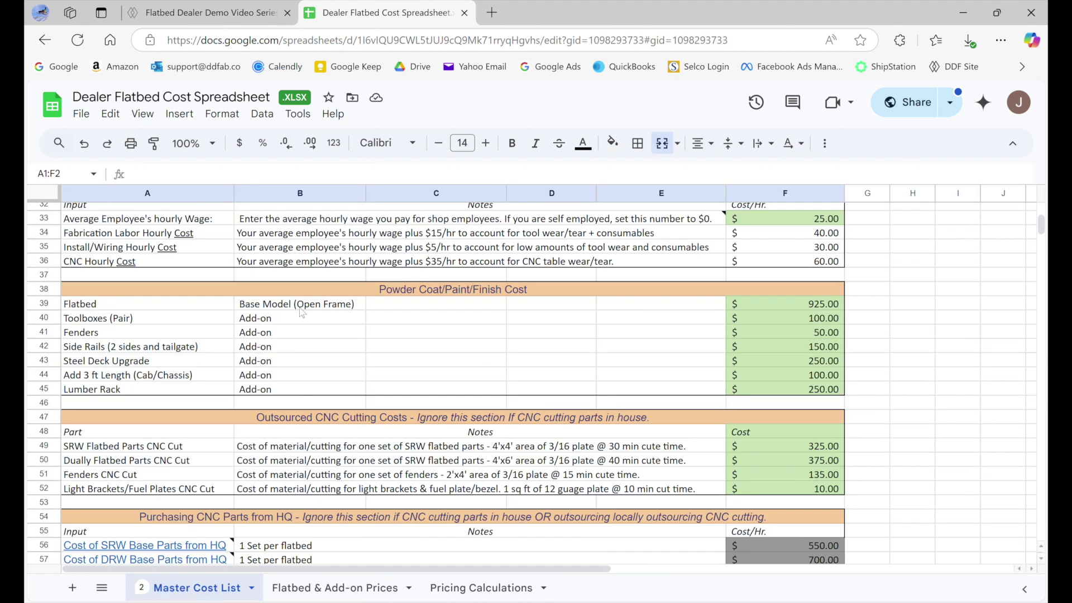
scroll(553, 357, "down", 2)
left_click(475, 590)
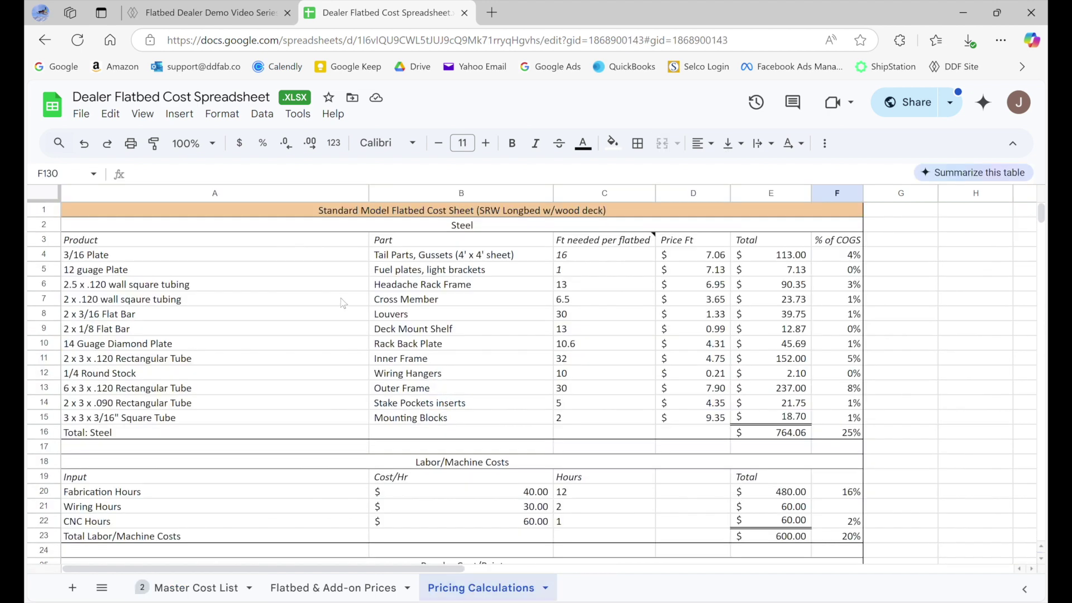
scroll(603, 346, "down", 10)
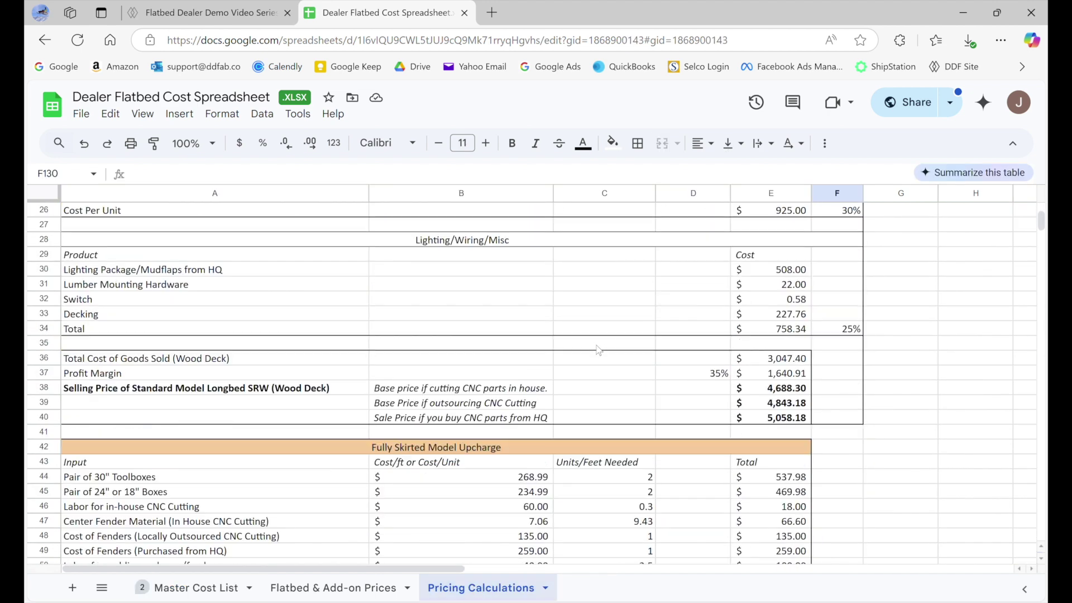
scroll(588, 377, "down", 2)
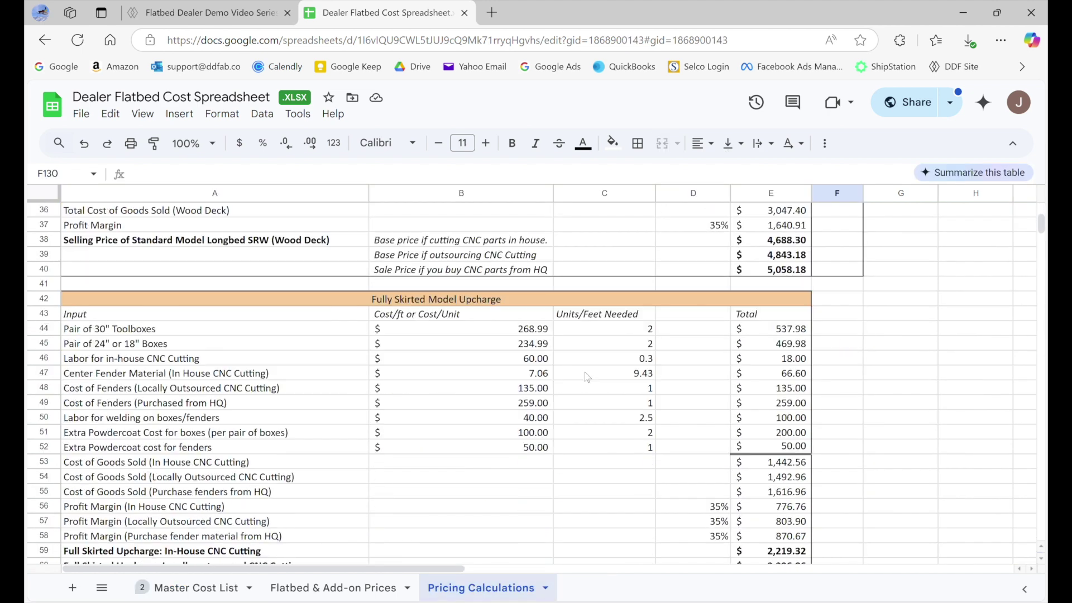
left_click(368, 587)
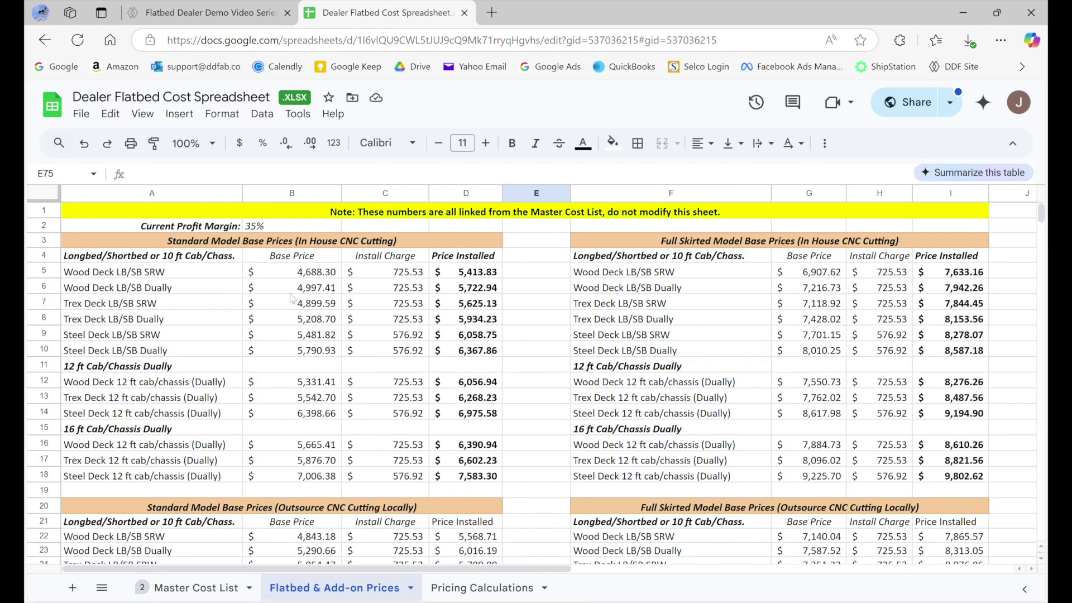